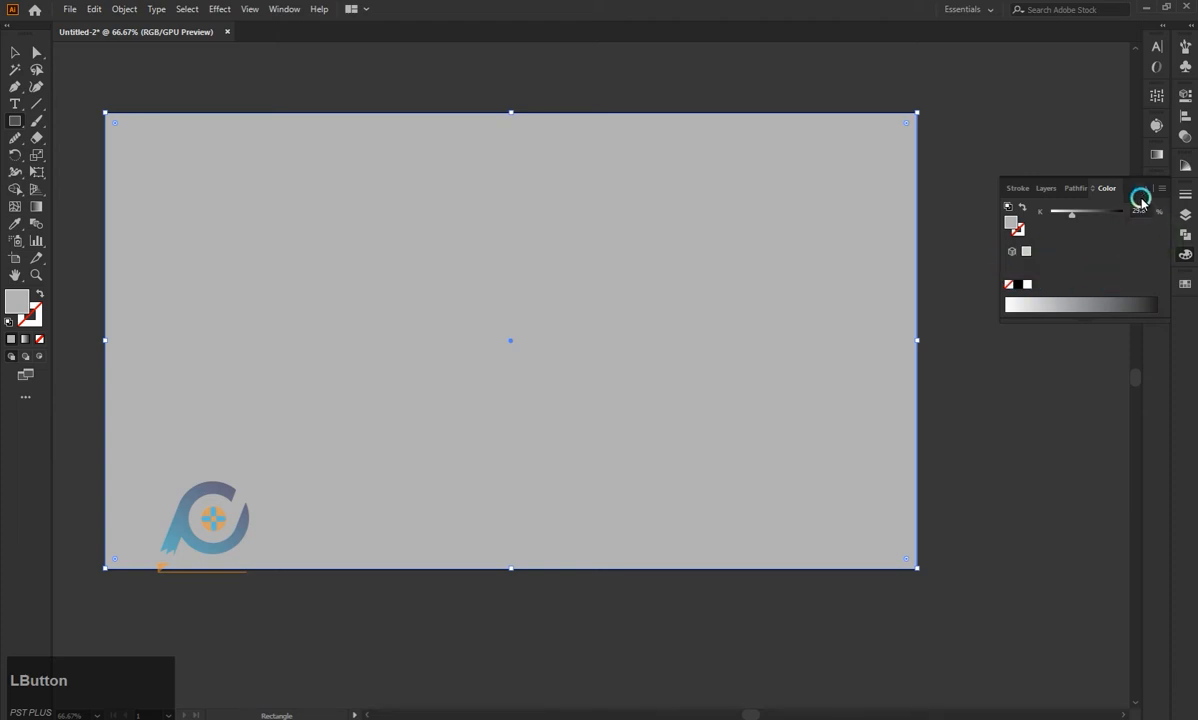
Lighten the background rectangle's fill to a very light gray and deselect it.
{"action": "left_click_drag", "start_coordinate": [1061, 214], "coordinate": [1056, 216]}
{"action": "scroll", "coordinate": [937, 318], "scroll_direction": "down", "scroll_amount": 1}
{"action": "left_click", "coordinate": [14, 52]}
{"action": "left_click", "coordinate": [219, 217]}
{"action": "left_click", "coordinate": [1183, 253]}
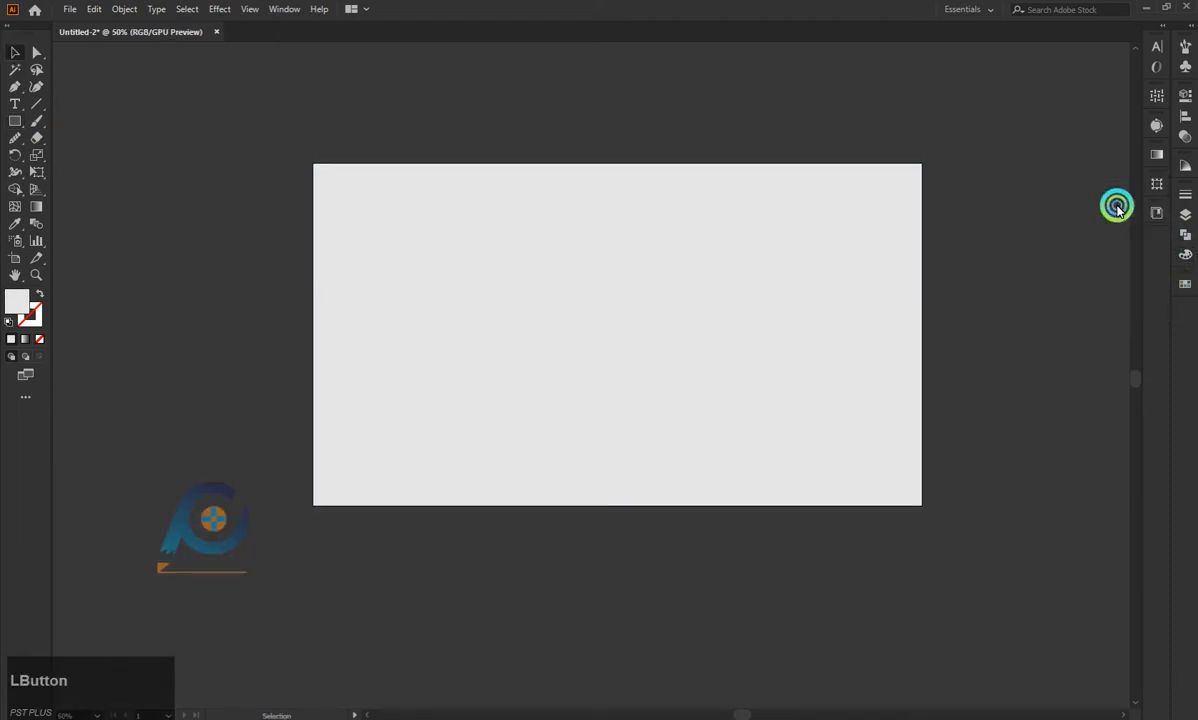
Draw a full-width rectangle across the lower third of the background as the floor.
{"action": "scroll", "coordinate": [994, 272], "scroll_direction": "up", "scroll_amount": 1}
{"action": "scroll", "coordinate": [642, 567], "scroll_direction": "down", "scroll_amount": 1}
{"action": "scroll", "coordinate": [590, 334], "scroll_direction": "up", "scroll_amount": 1}
{"action": "scroll", "coordinate": [590, 334], "scroll_direction": "down", "scroll_amount": 1}
{"action": "left_click_drag", "start_coordinate": [743, 714], "coordinate": [746, 714]}
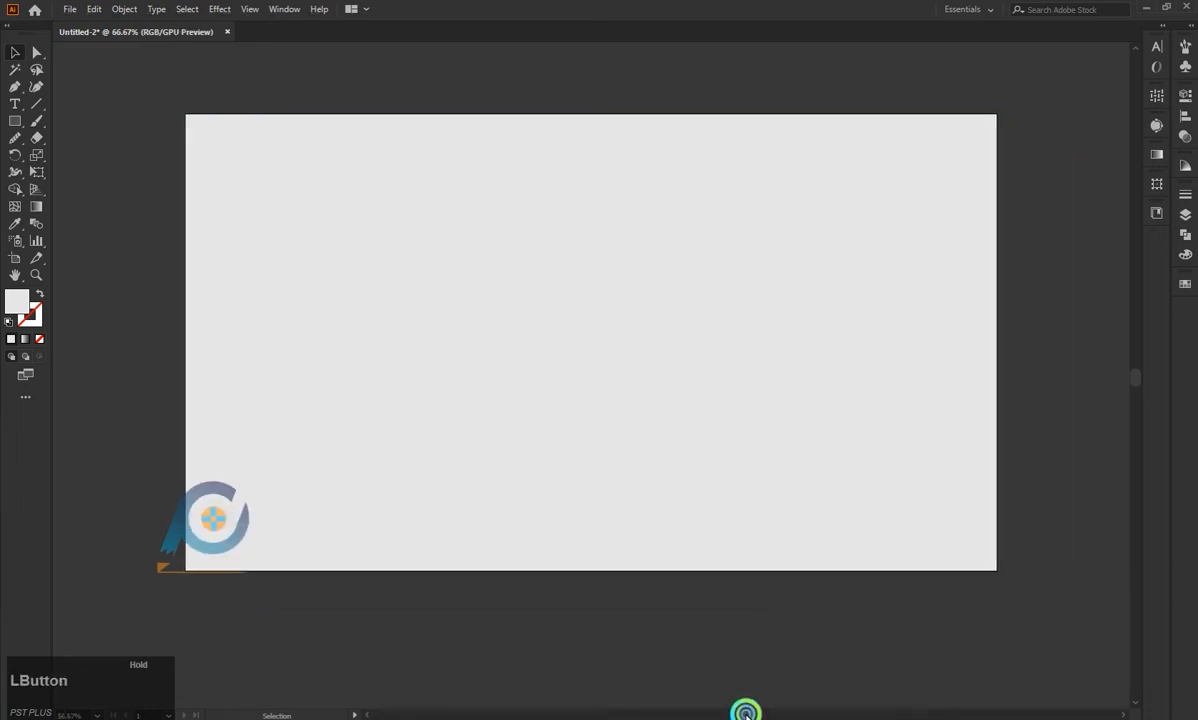
{"action": "left_click", "coordinate": [14, 120]}
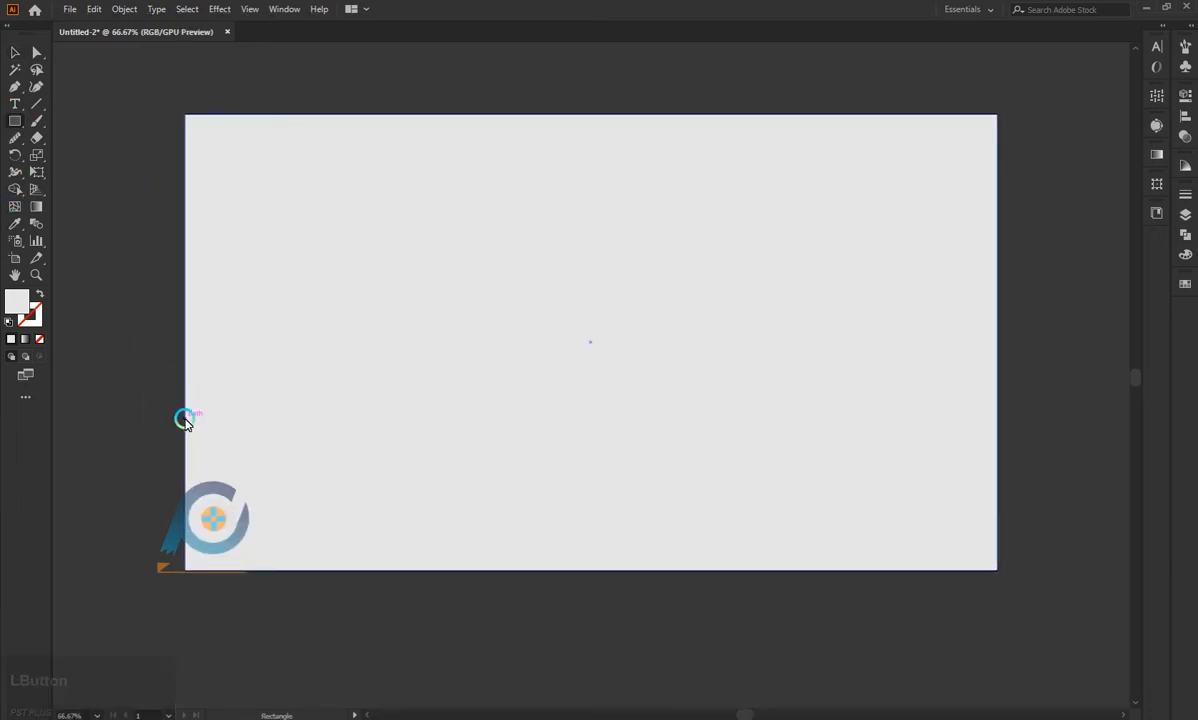
{"action": "left_click_drag", "start_coordinate": [184, 416], "coordinate": [997, 570]}
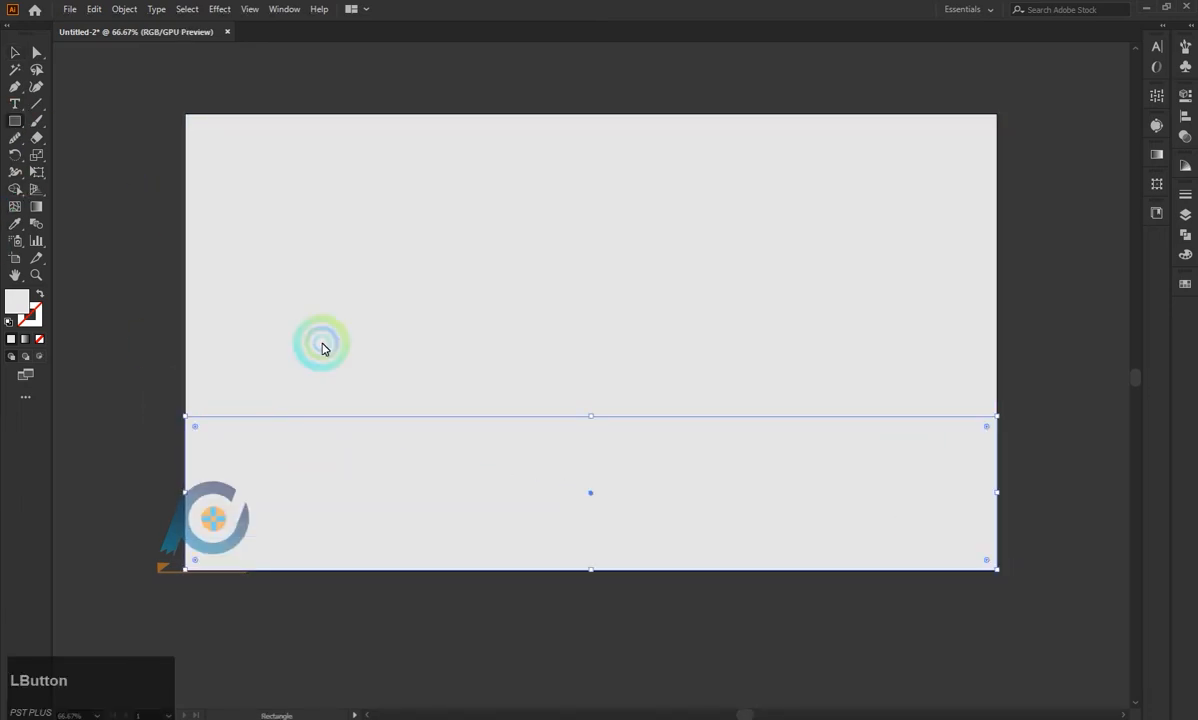
Fill the floor rectangle with a 90° linear gradient spanning its height, from white at the lower edge to black at the upper edge.
{"action": "left_click", "coordinate": [24, 339]}
{"action": "key", "text": "g"}
{"action": "mouse_move", "coordinate": [180, 492]}
{"action": "left_mouse_down"}
{"action": "mouse_move", "coordinate": [1002, 493]}
{"action": "mouse_move", "coordinate": [344, 497]}
{"action": "left_mouse_up"}
{"action": "left_click_drag", "start_coordinate": [322, 441], "coordinate": [184, 349]}
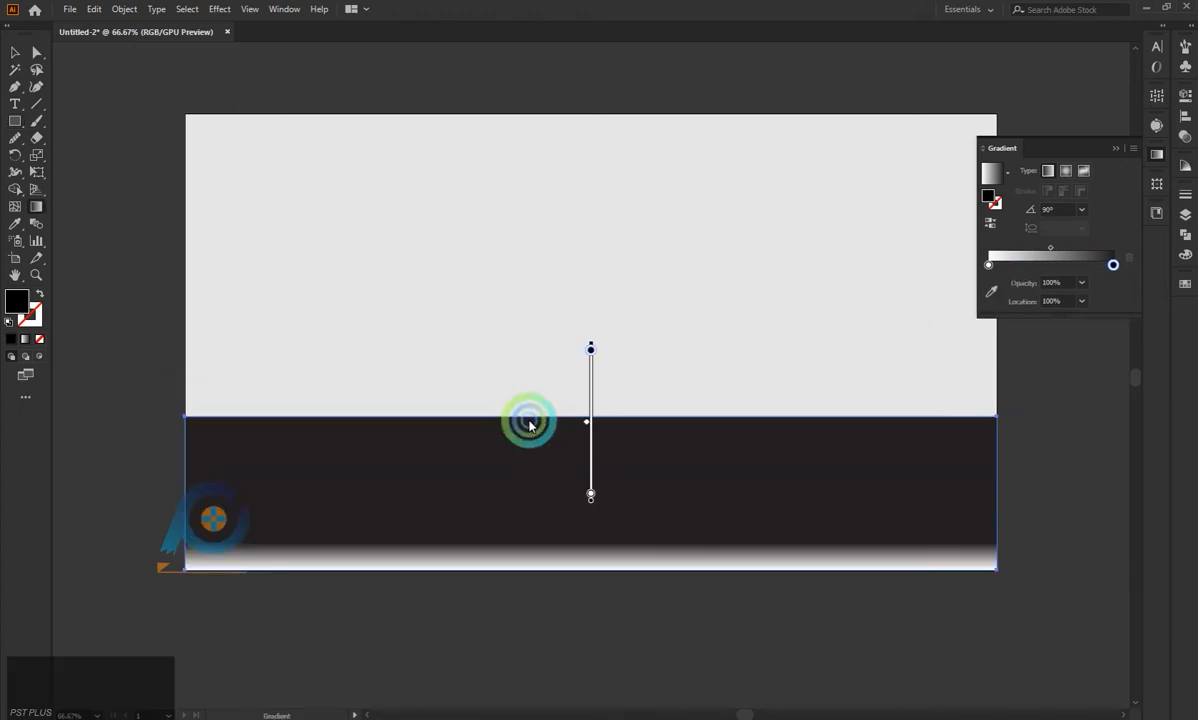
{"action": "left_click_drag", "start_coordinate": [600, 499], "coordinate": [593, 430]}
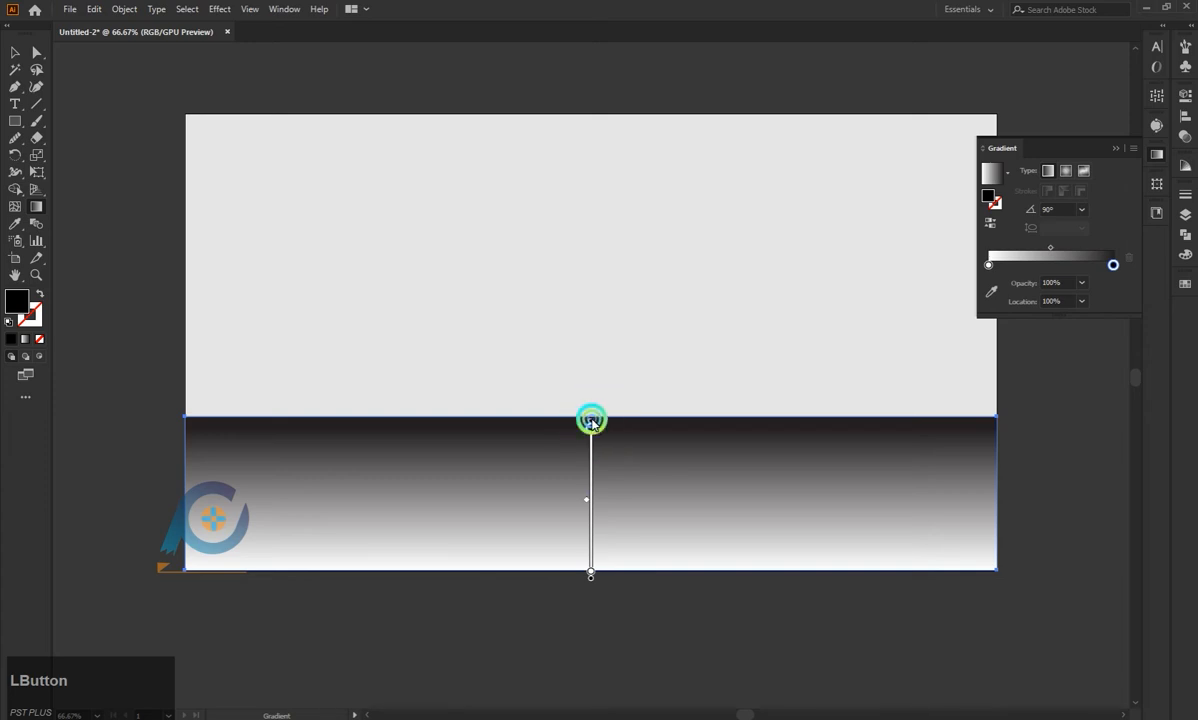
Change the floor gradient's black stop to the gray swatch R=102 G=102 B=102.
{"action": "double_click", "coordinate": [590, 417]}
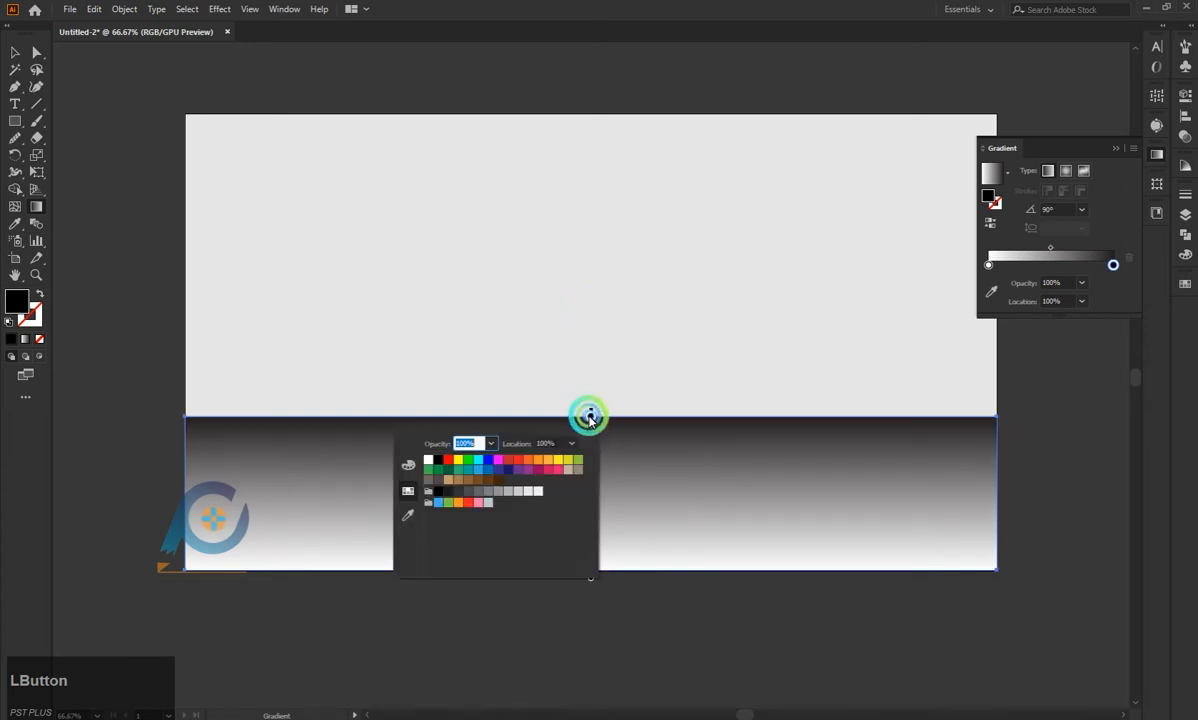
{"action": "left_click", "coordinate": [514, 493]}
{"action": "left_click", "coordinate": [495, 490]}
{"action": "left_click", "coordinate": [482, 493]}
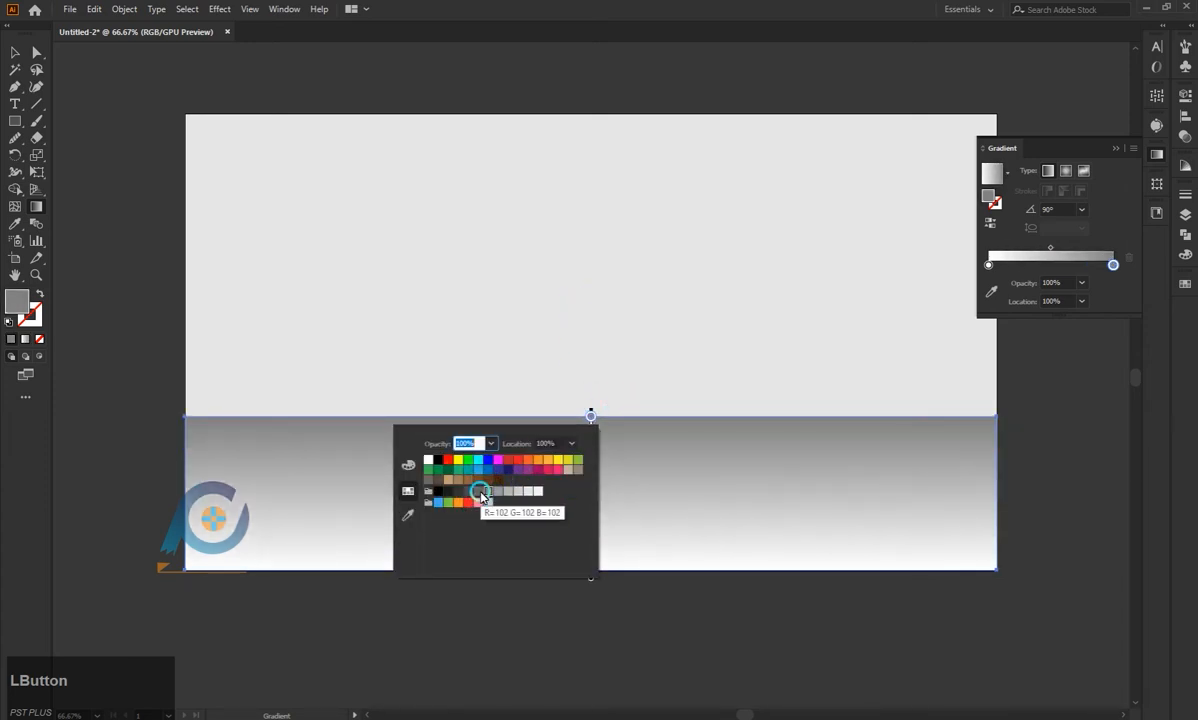
{"action": "left_click", "coordinate": [478, 491]}
Group the background and floor rectangles and lock the group.
{"action": "left_click", "coordinate": [16, 52]}
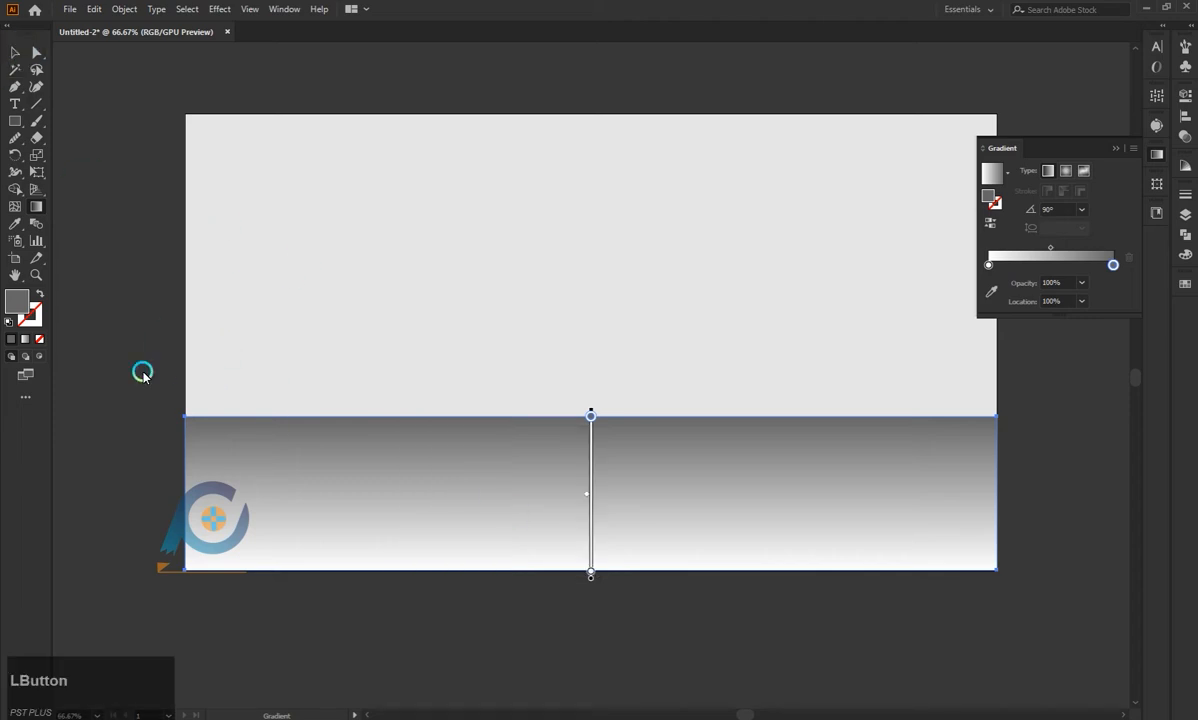
{"action": "left_click", "coordinate": [15, 52]}
{"action": "left_click", "coordinate": [108, 268]}
{"action": "left_click", "coordinate": [1185, 214]}
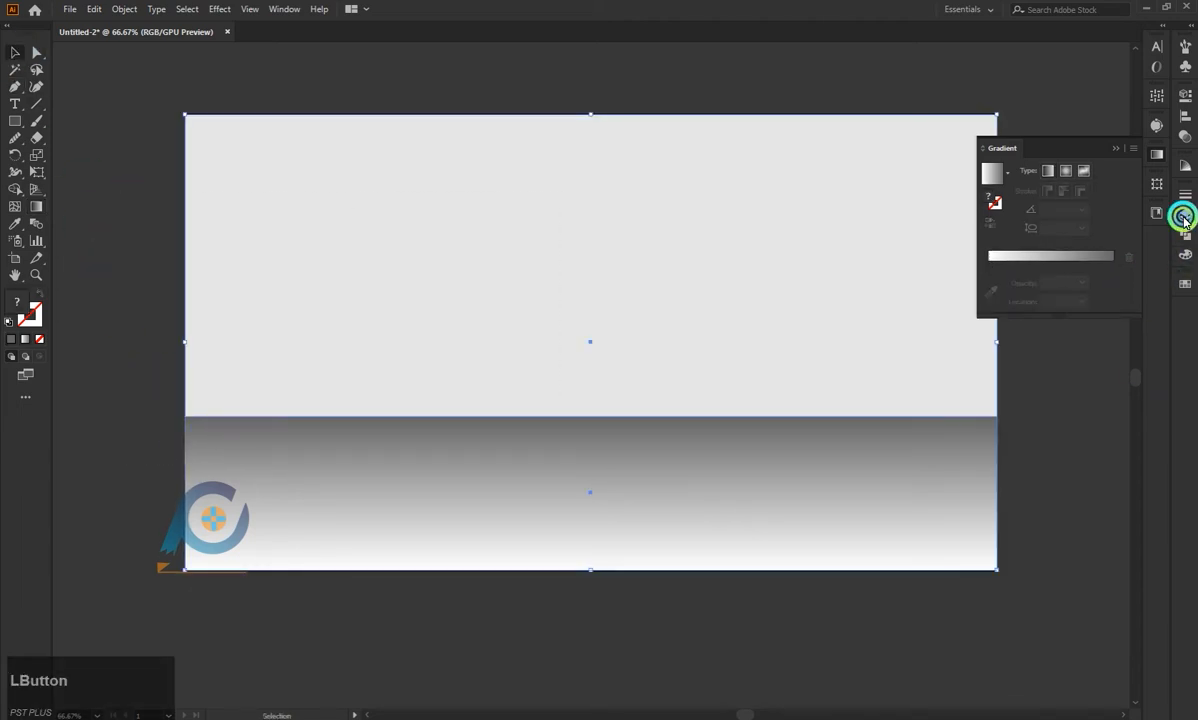
{"action": "left_click", "coordinate": [1015, 226]}
{"action": "left_click", "coordinate": [1143, 188]}
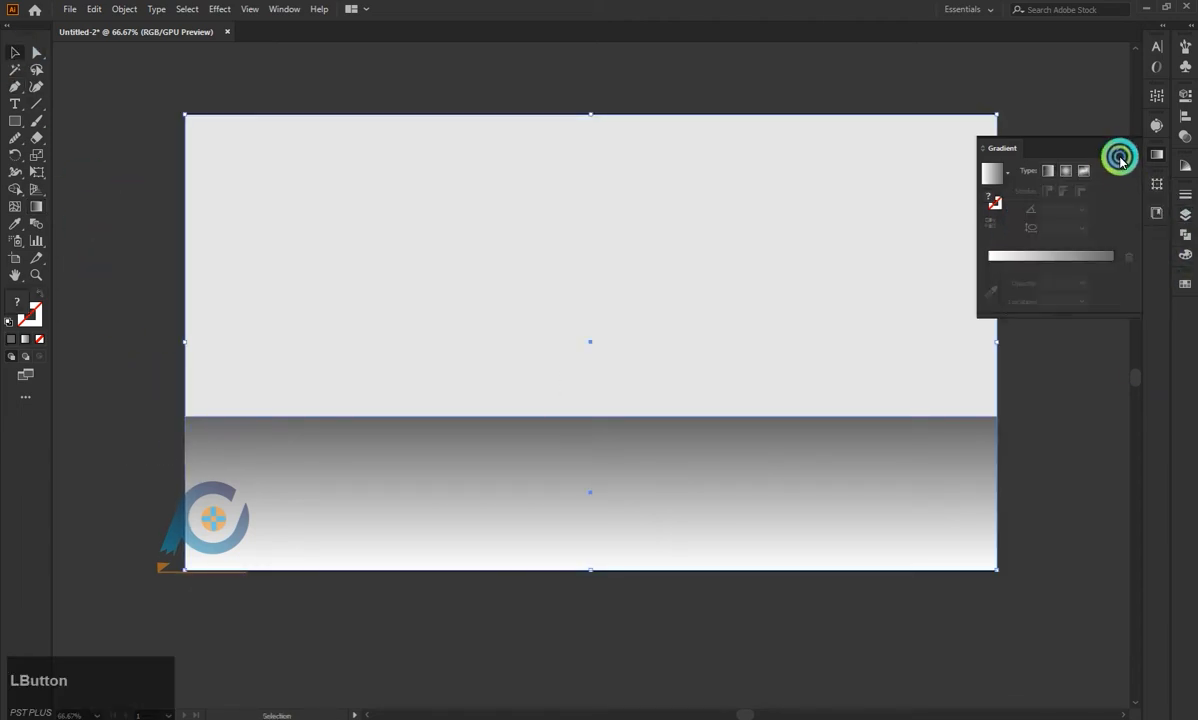
{"action": "left_click", "coordinate": [1117, 149]}
{"action": "left_click_drag", "start_coordinate": [1056, 195], "coordinate": [836, 620]}
{"action": "left_click", "coordinate": [1185, 216]}
{"action": "left_click", "coordinate": [1029, 227]}
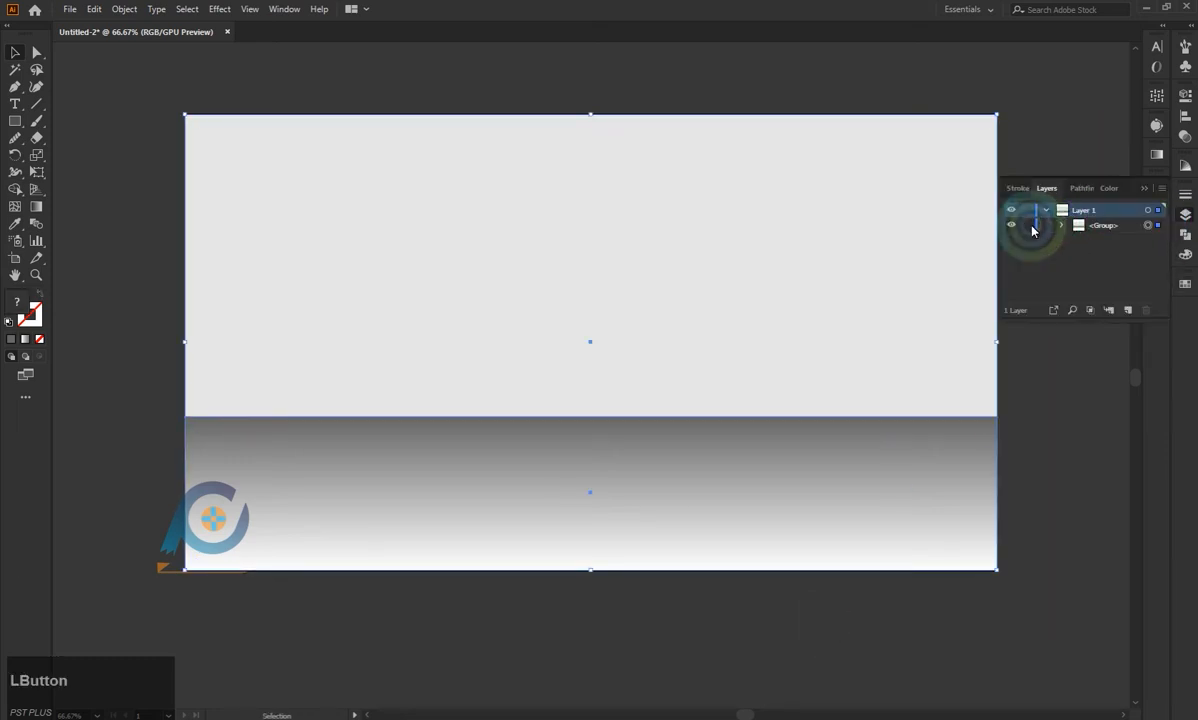
{"action": "left_click", "coordinate": [1144, 190]}
Draw a thin wide bar in the upper middle of the background and slightly round all its corners.
{"action": "left_click", "coordinate": [15, 121]}
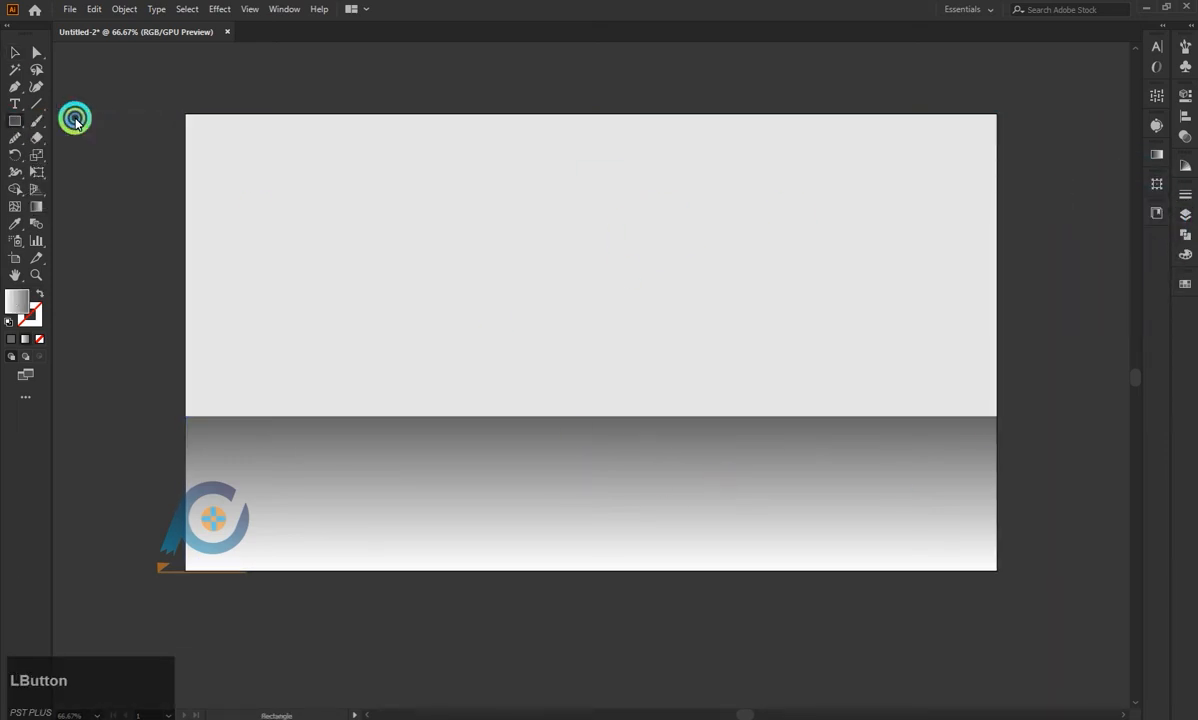
{"action": "left_click_drag", "start_coordinate": [548, 212], "coordinate": [684, 219]}
{"action": "scroll", "coordinate": [620, 200], "scroll_direction": "up", "scroll_amount": 2}
{"action": "left_click_drag", "start_coordinate": [433, 230], "coordinate": [430, 240]}
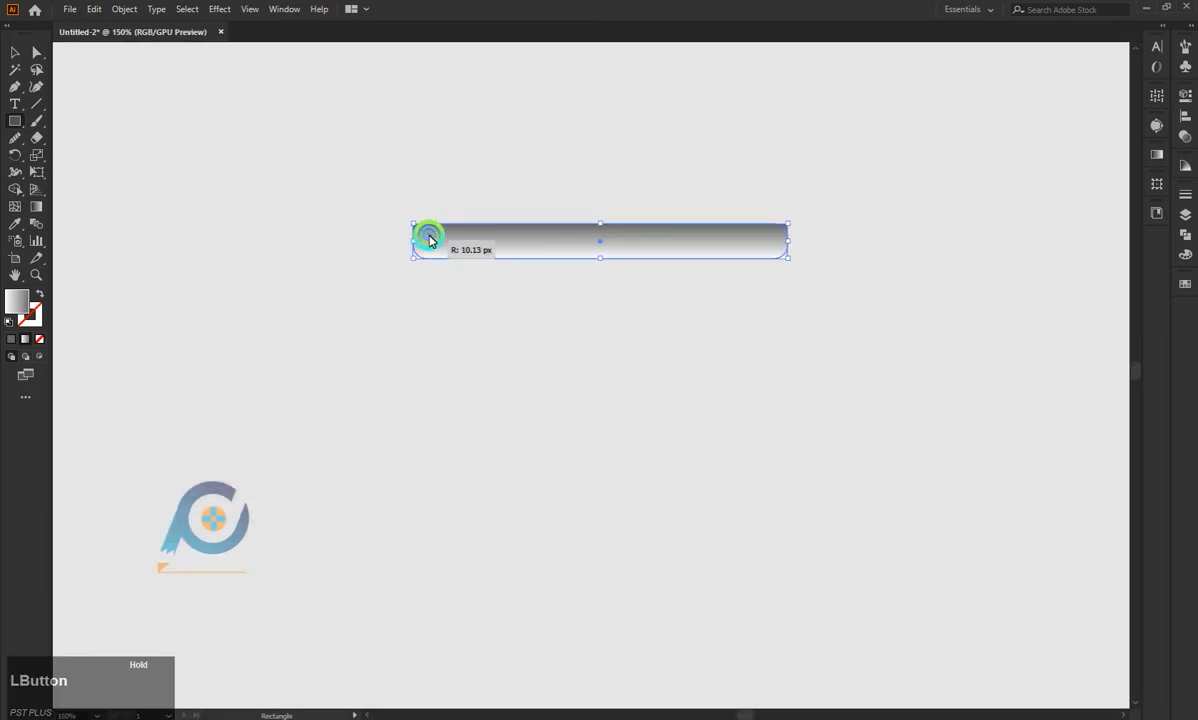
{"action": "left_click", "coordinate": [13, 48]}
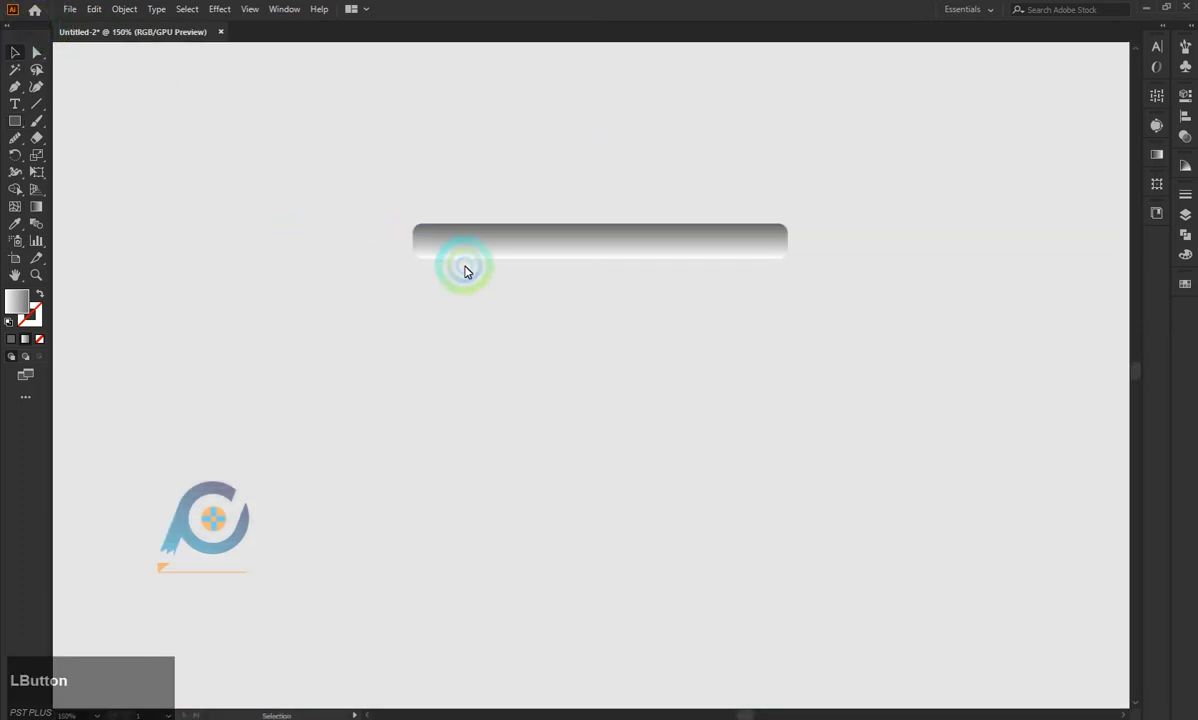
{"action": "left_click_drag", "start_coordinate": [422, 238], "coordinate": [422, 238]}
{"action": "left_click", "coordinate": [307, 237]}
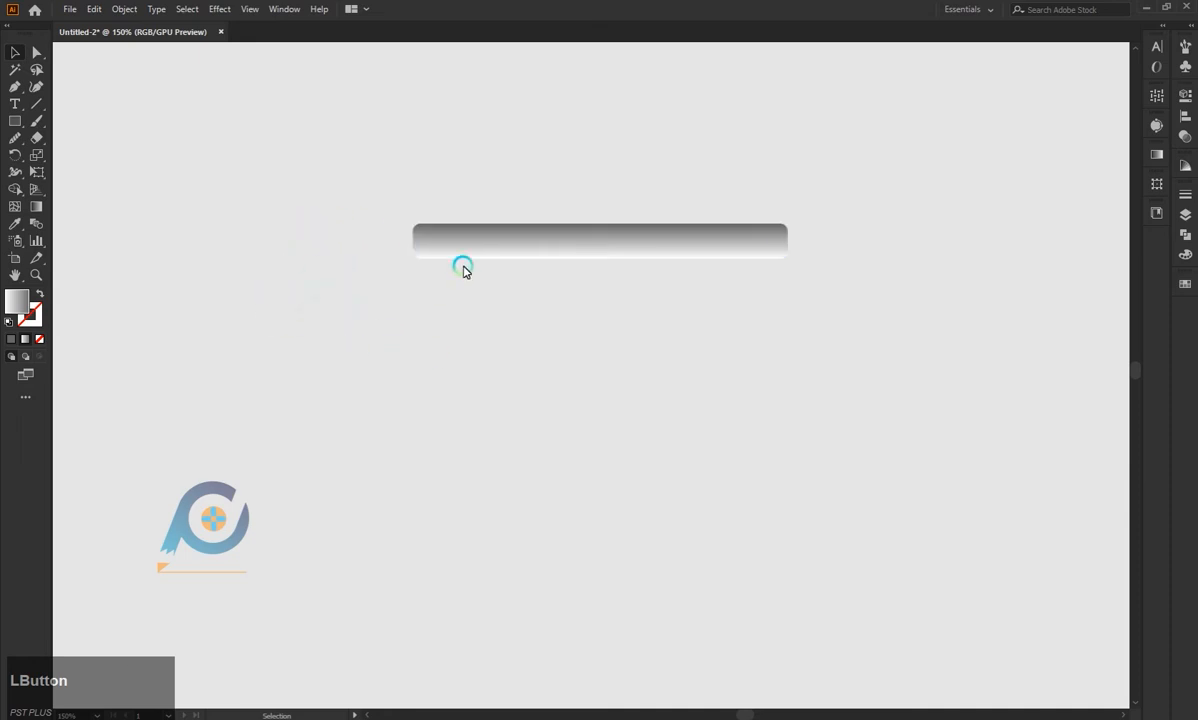
Give the bar a vertical metallic gradient with gray stops at both edges and a white stop near the middle.
{"action": "key", "text": "g"}
{"action": "left_click", "coordinate": [620, 248]}
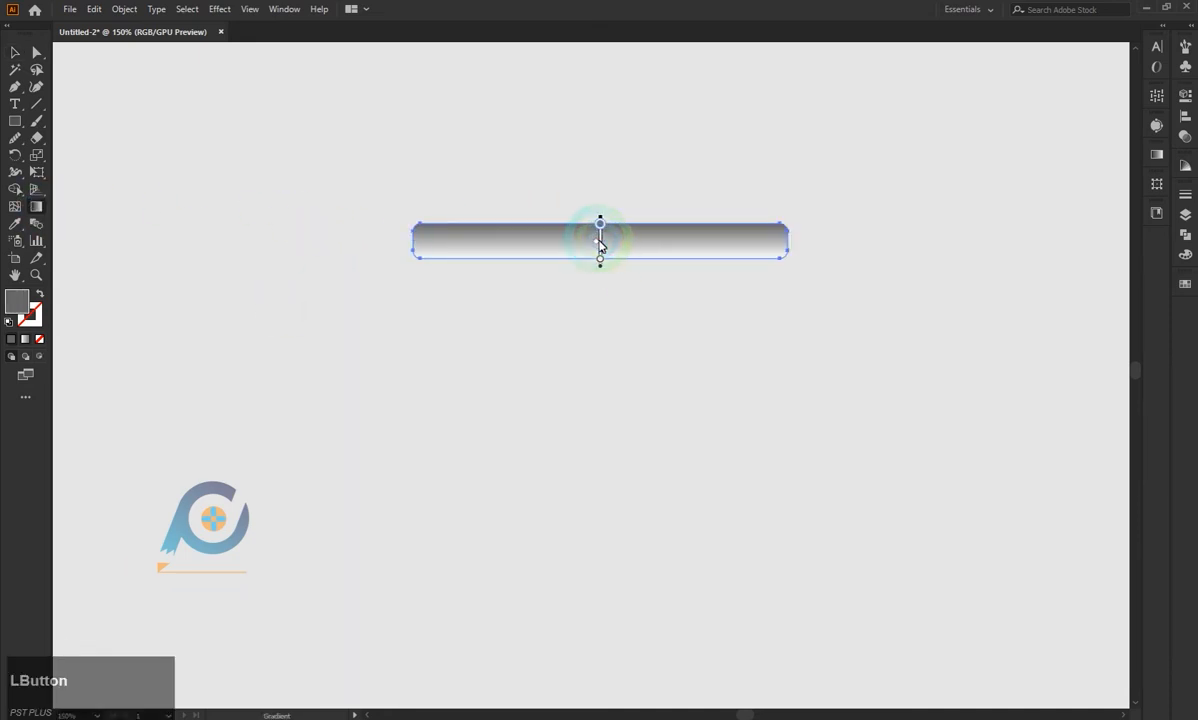
{"action": "scroll", "coordinate": [600, 243], "scroll_direction": "up", "scroll_amount": 3}
{"action": "left_click", "coordinate": [591, 236]}
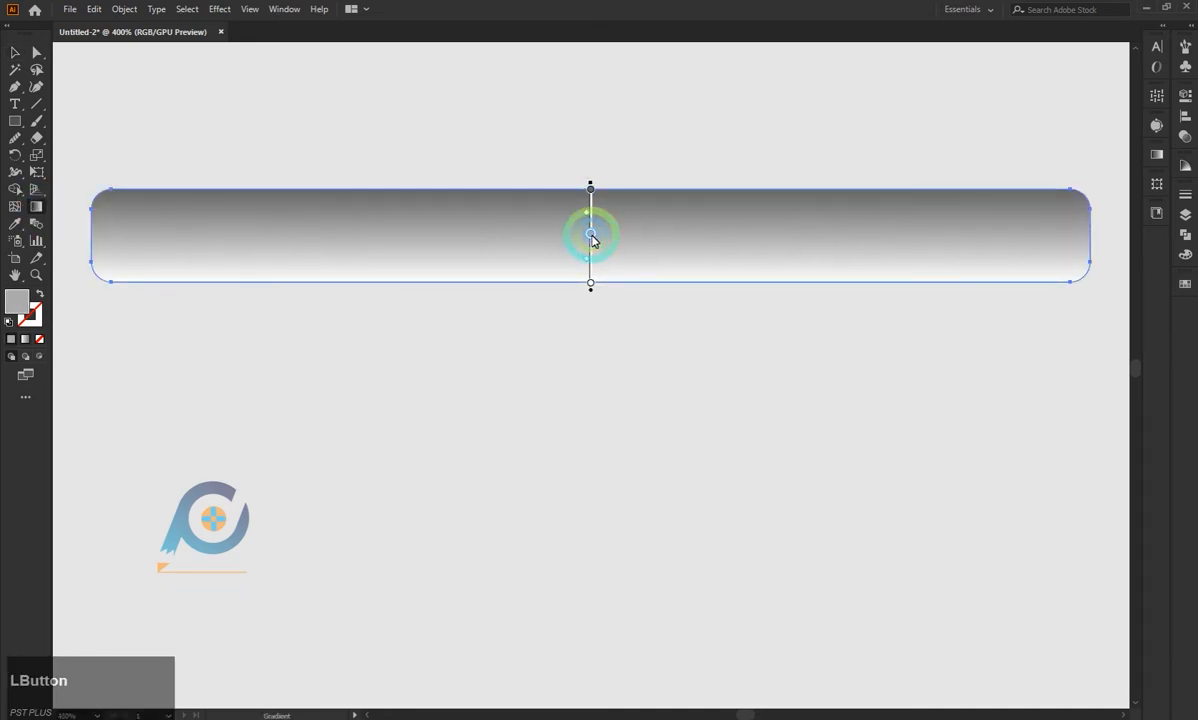
{"action": "mouse_move", "coordinate": [590, 282]}
{"action": "left_mouse_down"}
{"action": "mouse_move", "coordinate": [591, 224]}
{"action": "mouse_move", "coordinate": [591, 282]}
{"action": "left_mouse_up"}
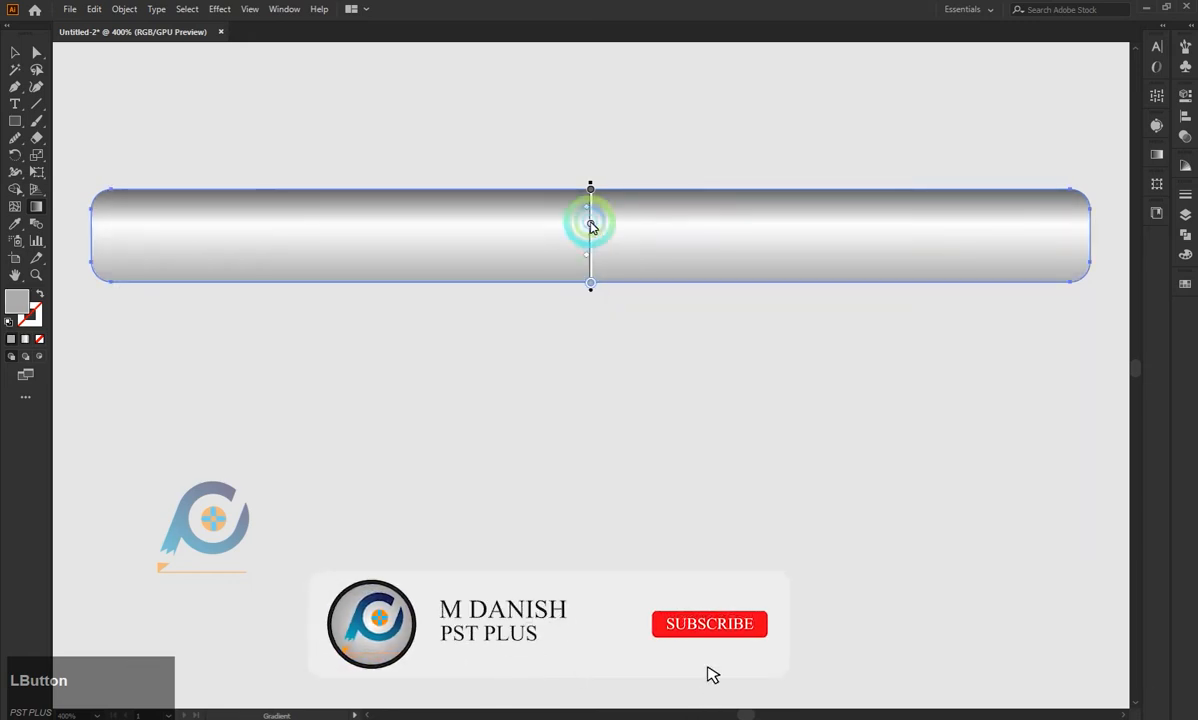
{"action": "left_click_drag", "start_coordinate": [591, 225], "coordinate": [591, 242]}
Swap the bar gradient's two end stops so the darker gray lies along its lower edge, and deselect the bar.
{"action": "left_click_drag", "start_coordinate": [590, 189], "coordinate": [590, 287]}
{"action": "left_click_drag", "start_coordinate": [591, 214], "coordinate": [590, 189]}
{"action": "scroll", "coordinate": [545, 260], "scroll_direction": "down", "scroll_amount": 2, "text": "alt"}
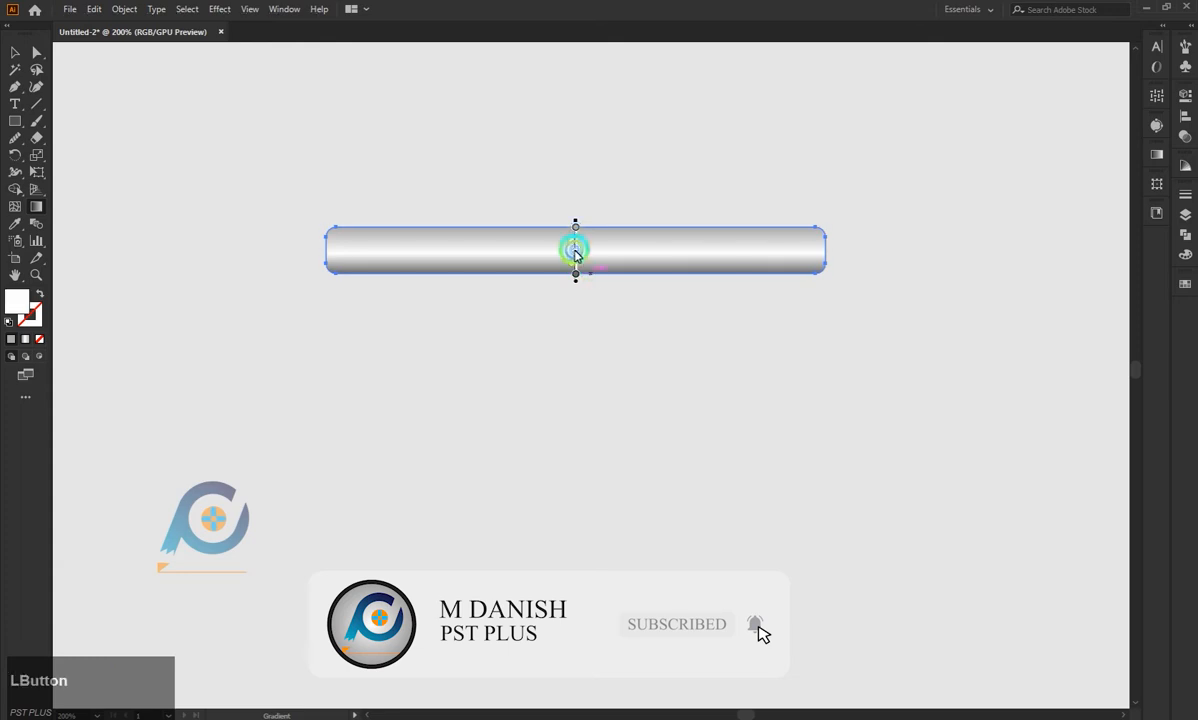
{"action": "left_click", "coordinate": [528, 219]}
{"action": "left_click", "coordinate": [14, 52]}
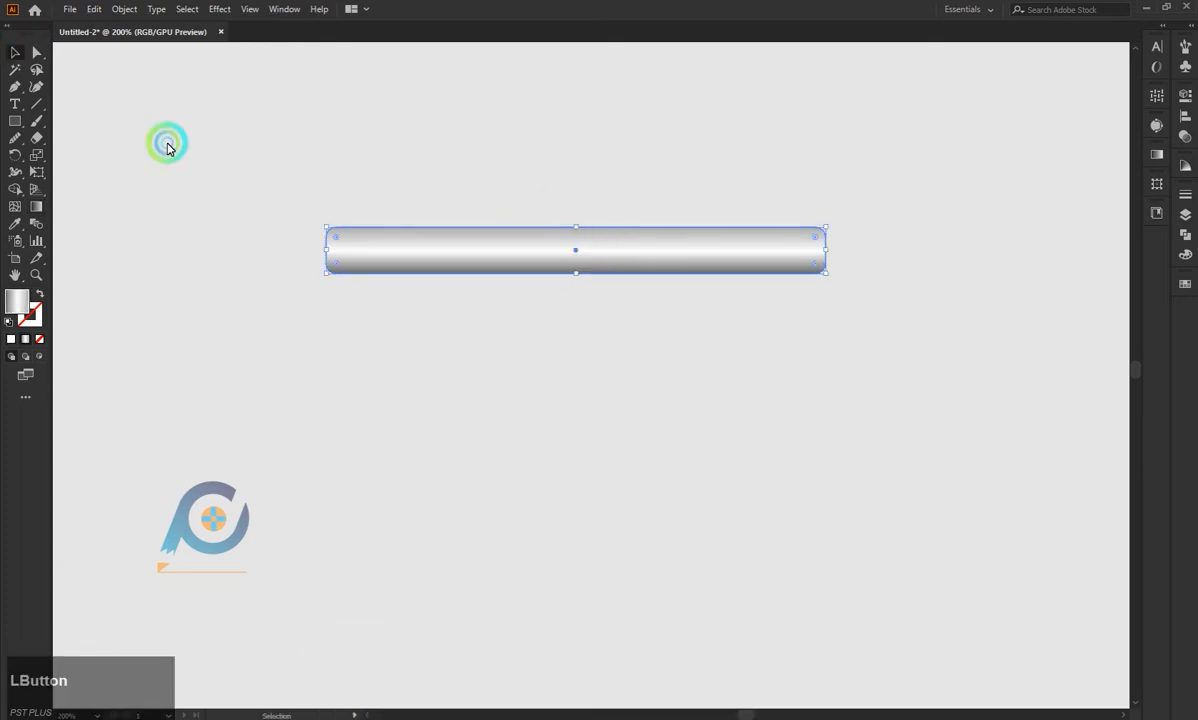
{"action": "left_click", "coordinate": [393, 368]}
Duplicate the metallic bar onto the lower part of the floor, roughly below the original.
{"action": "scroll", "coordinate": [515, 270], "scroll_direction": "down", "scroll_amount": 3, "text": "alt"}
{"action": "scroll", "coordinate": [510, 323], "scroll_direction": "down", "scroll_amount": 1}
{"action": "left_click", "coordinate": [539, 215]}
{"action": "left_click_drag", "start_coordinate": [539, 217], "coordinate": [532, 529]}
{"action": "left_click", "coordinate": [596, 343]}
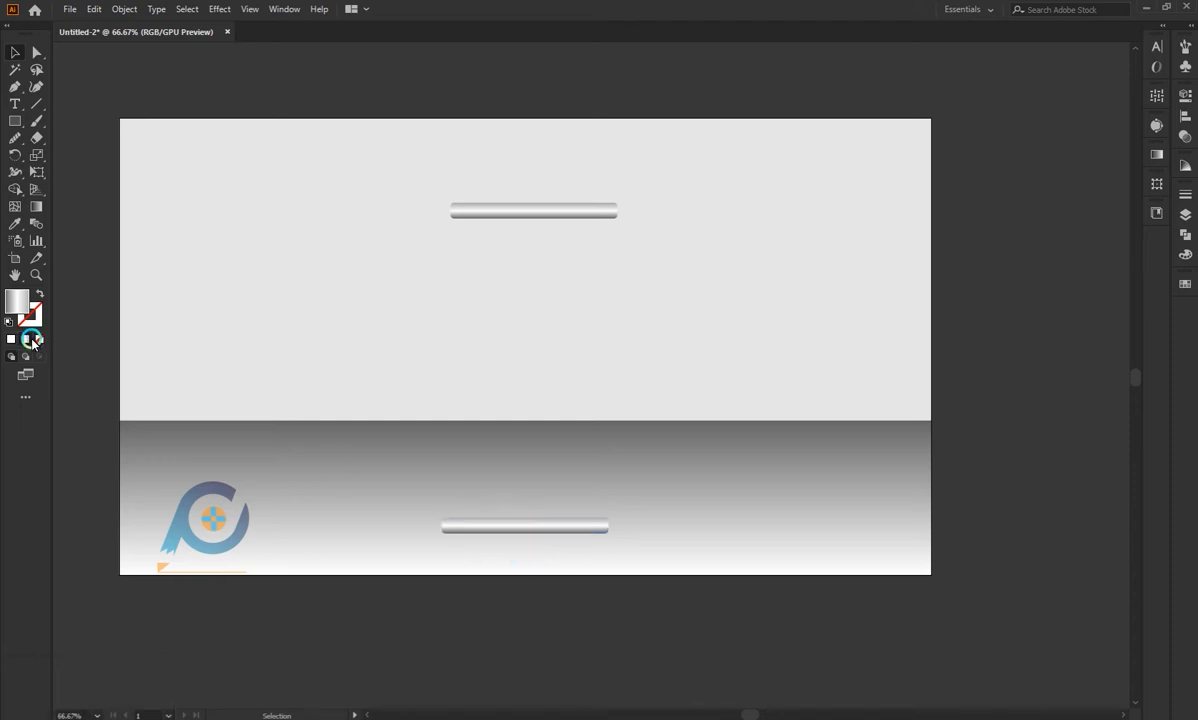
Reduce the lower bar's gradient to two stops, white at the upper edge and dark gray at the lower edge, removing the light gray stop.
{"action": "left_click", "coordinate": [38, 206]}
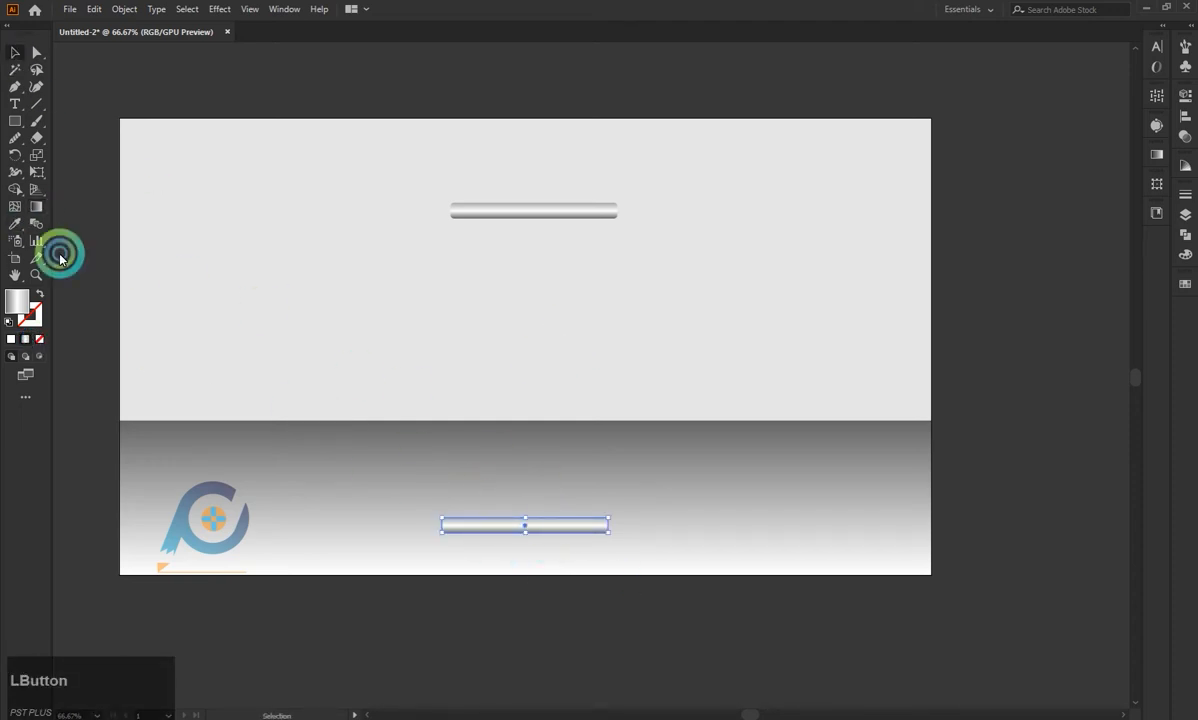
{"action": "scroll", "coordinate": [530, 527], "scroll_direction": "up", "scroll_amount": 5}
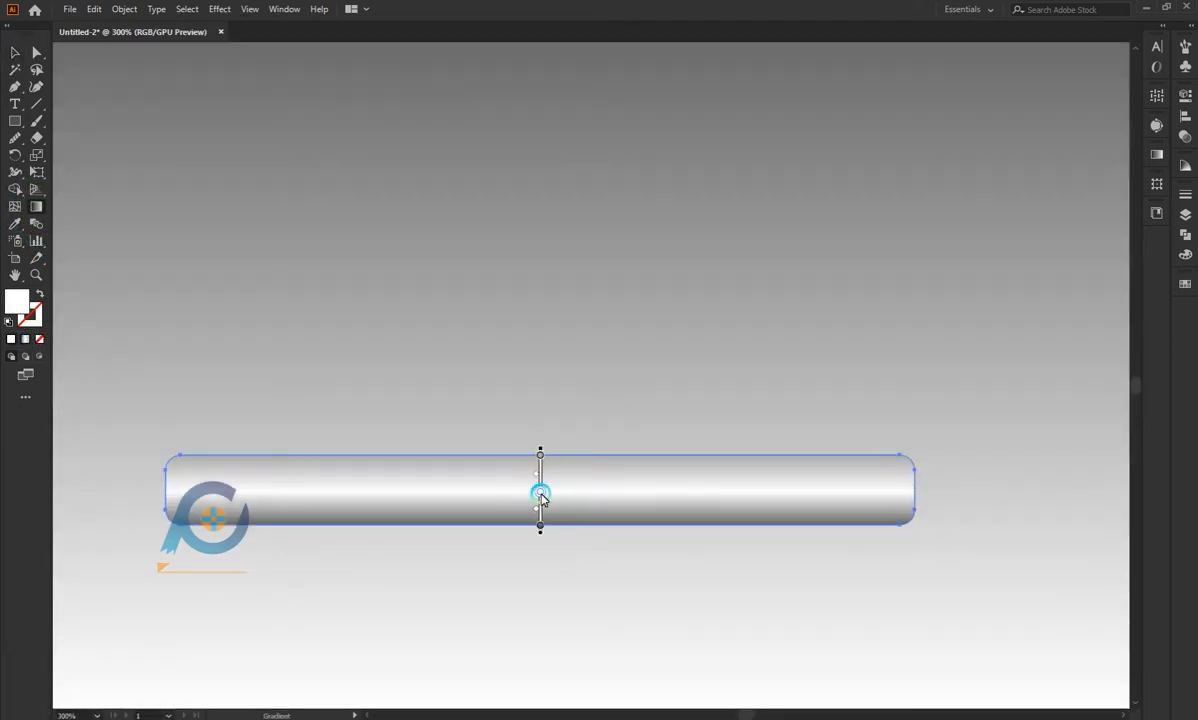
{"action": "left_click_drag", "start_coordinate": [540, 493], "coordinate": [542, 465]}
{"action": "key", "text": "BackSpace"}
{"action": "double_click", "coordinate": [539, 454]}
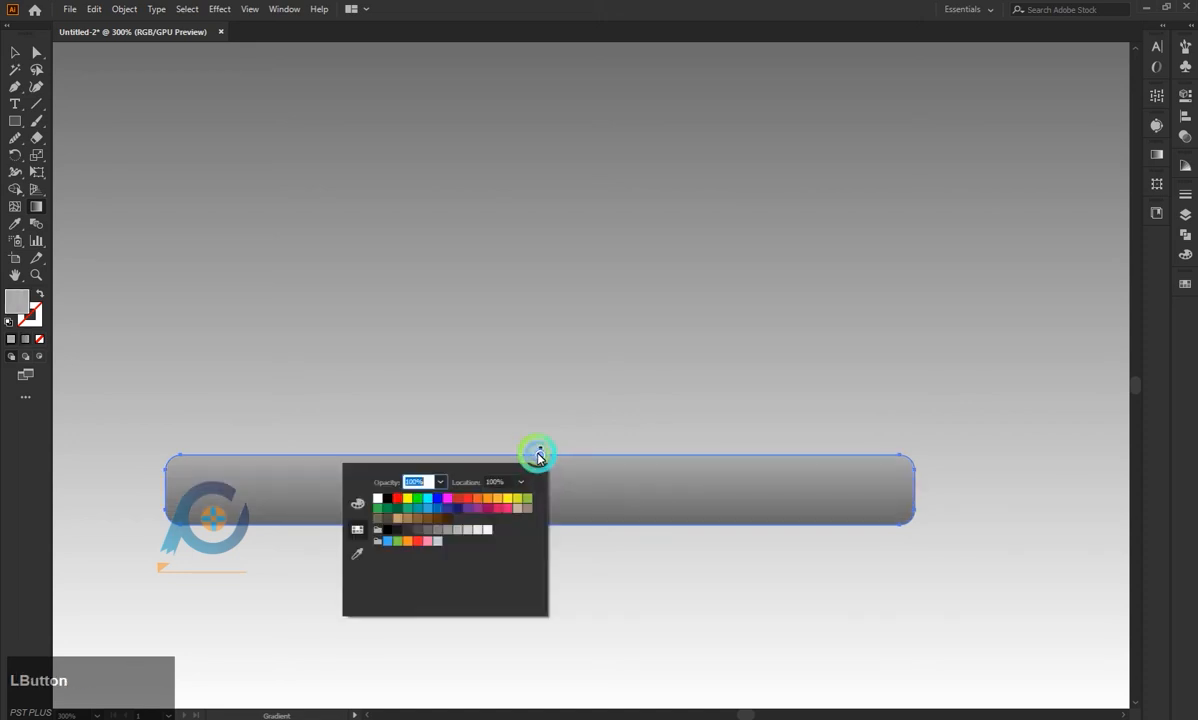
{"action": "left_click", "coordinate": [542, 451]}
{"action": "key", "text": "ctrl+z"}
{"action": "left_click", "coordinate": [540, 455]}
{"action": "key", "text": "BackSpace"}
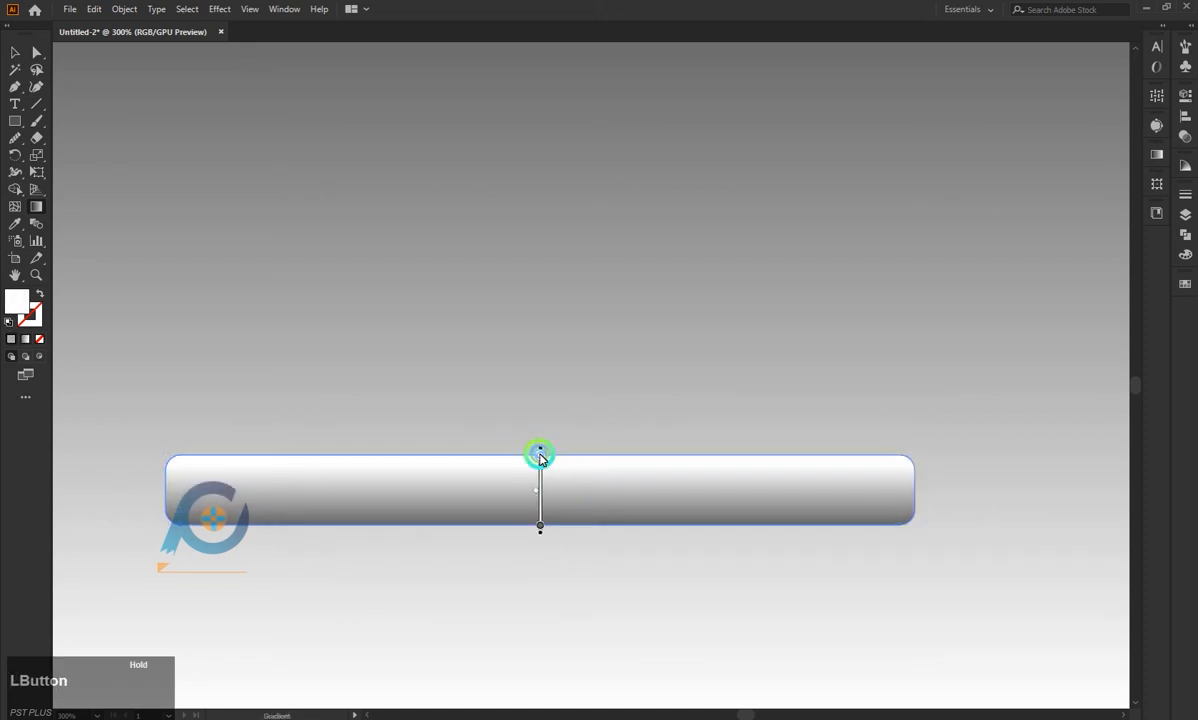
{"action": "left_click_drag", "start_coordinate": [540, 456], "coordinate": [540, 450]}
Draw a tall banner panel rectangle between the upper and lower bars, slightly narrower than them.
{"action": "scroll", "coordinate": [551, 479], "scroll_direction": "down", "scroll_amount": 4}
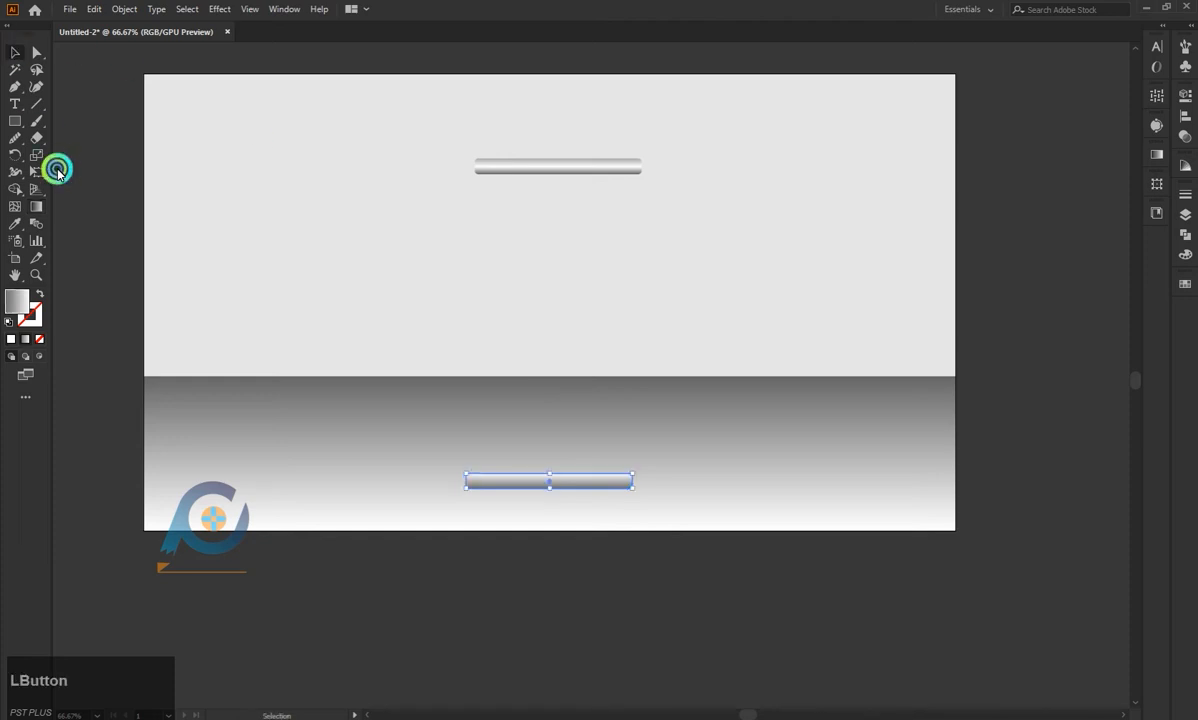
{"action": "left_click", "coordinate": [57, 171]}
{"action": "scroll", "coordinate": [584, 449], "scroll_direction": "up", "scroll_amount": 1}
{"action": "left_click_drag", "start_coordinate": [485, 225], "coordinate": [581, 540]}
Center the lower and upper bars horizontally on the banner panel.
{"action": "left_click", "coordinate": [572, 537]}
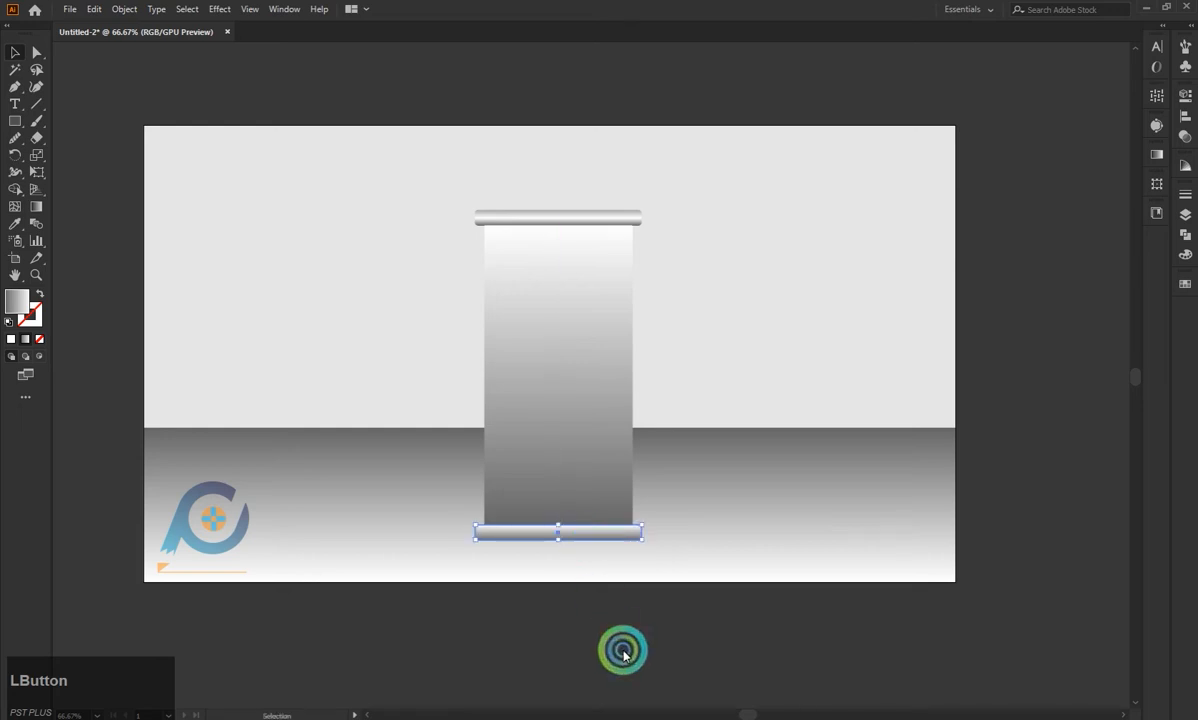
{"action": "left_click", "coordinate": [597, 597]}
{"action": "scroll", "coordinate": [531, 234], "scroll_direction": "up", "scroll_amount": 2}
{"action": "left_click", "coordinate": [645, 219]}
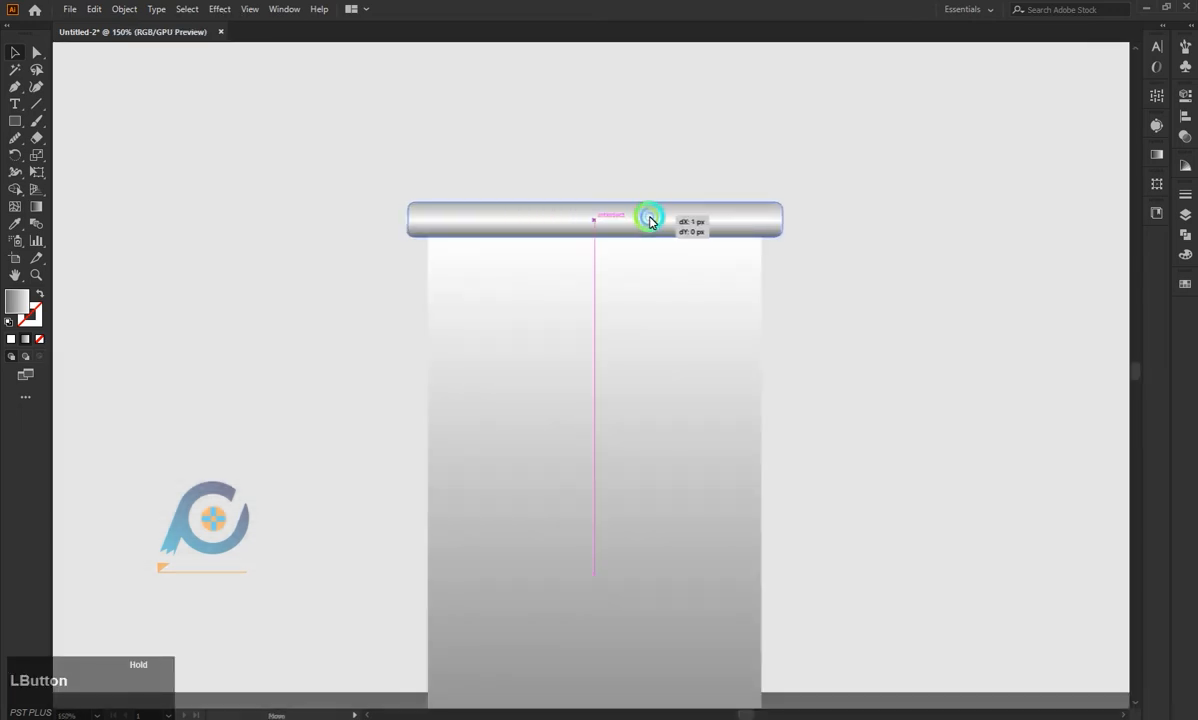
Draw a thin strip along the upper bar's lower edge, slightly wider than the banner panel, and fill it with black.
{"action": "scroll", "coordinate": [572, 374], "scroll_direction": "down", "scroll_amount": 2}
{"action": "left_click", "coordinate": [15, 121]}
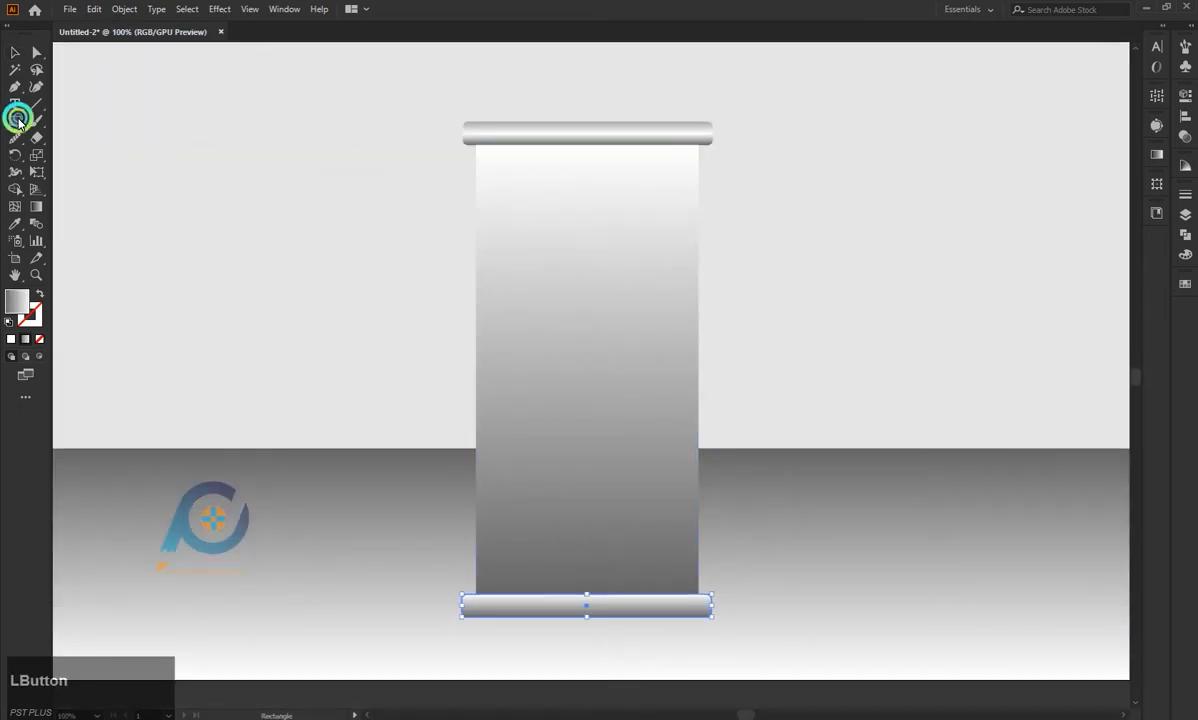
{"action": "scroll", "coordinate": [316, 174], "scroll_direction": "up", "scroll_amount": 3}
{"action": "left_click_drag", "start_coordinate": [290, 183], "coordinate": [991, 185]}
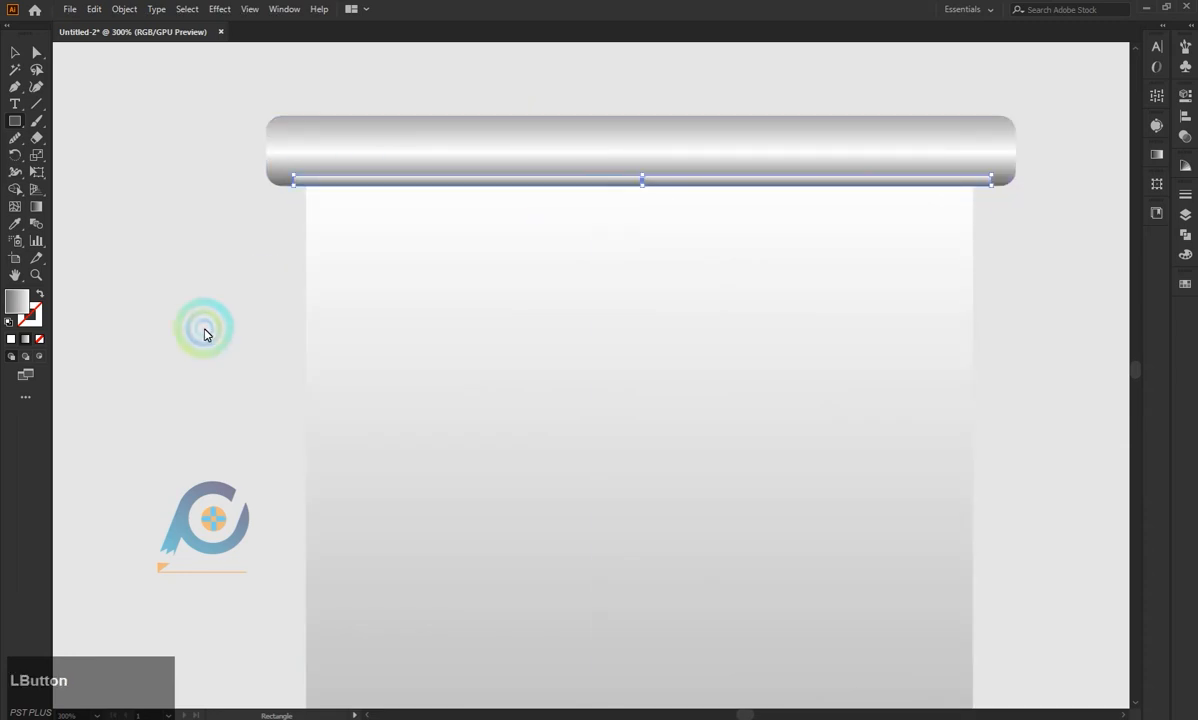
{"action": "left_click", "coordinate": [11, 339]}
{"action": "left_click", "coordinate": [1018, 284]}
Round the corners of the black strip and deselect it.
{"action": "scroll", "coordinate": [296, 178], "scroll_direction": "up", "scroll_amount": 6}
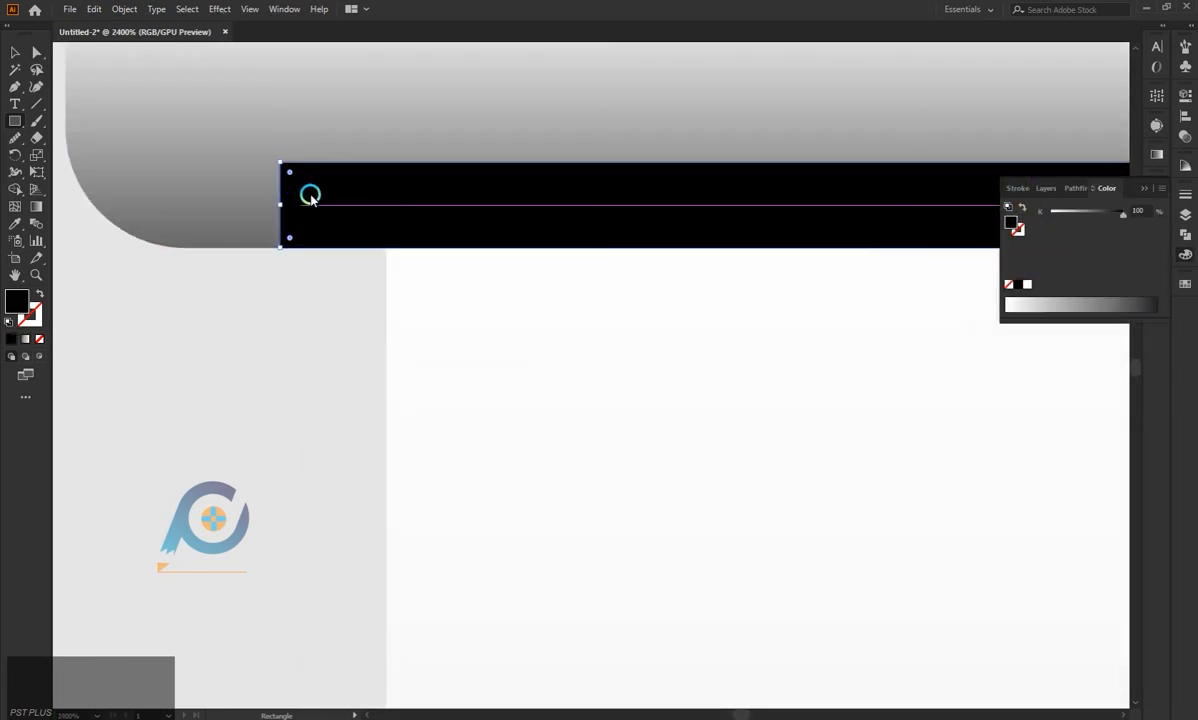
{"action": "left_click_drag", "start_coordinate": [289, 174], "coordinate": [354, 232]}
{"action": "scroll", "coordinate": [330, 235], "scroll_direction": "down", "scroll_amount": 7}
{"action": "left_click", "coordinate": [15, 53]}
{"action": "left_click", "coordinate": [413, 298]}
Try to reduce the height of the black strip along the upper bar's lower edge.
{"action": "left_click", "coordinate": [560, 232]}
{"action": "scroll", "coordinate": [560, 232], "scroll_direction": "up", "scroll_amount": 4}
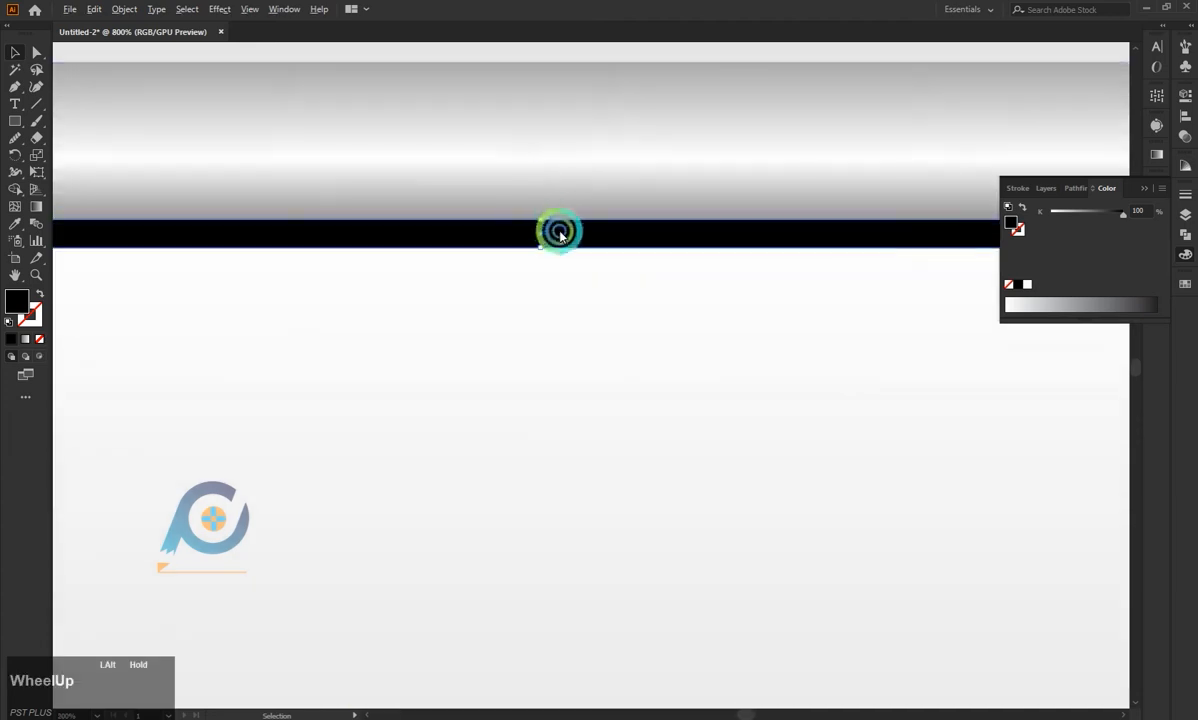
{"action": "left_click_drag", "start_coordinate": [543, 219], "coordinate": [535, 226]}
{"action": "scroll", "coordinate": [535, 218], "scroll_direction": "up", "scroll_amount": 5}
{"action": "left_click_drag", "start_coordinate": [612, 214], "coordinate": [603, 266]}
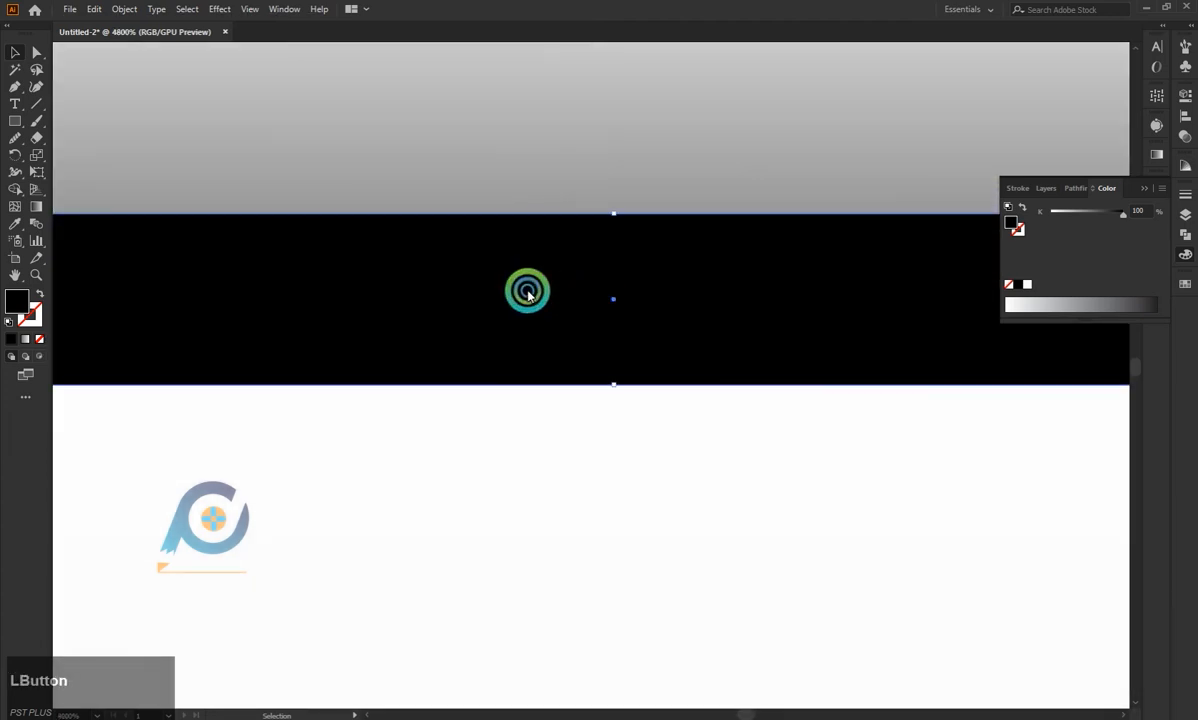
{"action": "scroll", "coordinate": [527, 289], "scroll_direction": "down", "scroll_amount": 5}
{"action": "scroll", "coordinate": [608, 410], "scroll_direction": "up", "scroll_amount": 3}
{"action": "scroll", "coordinate": [492, 315], "scroll_direction": "down", "scroll_amount": 5}
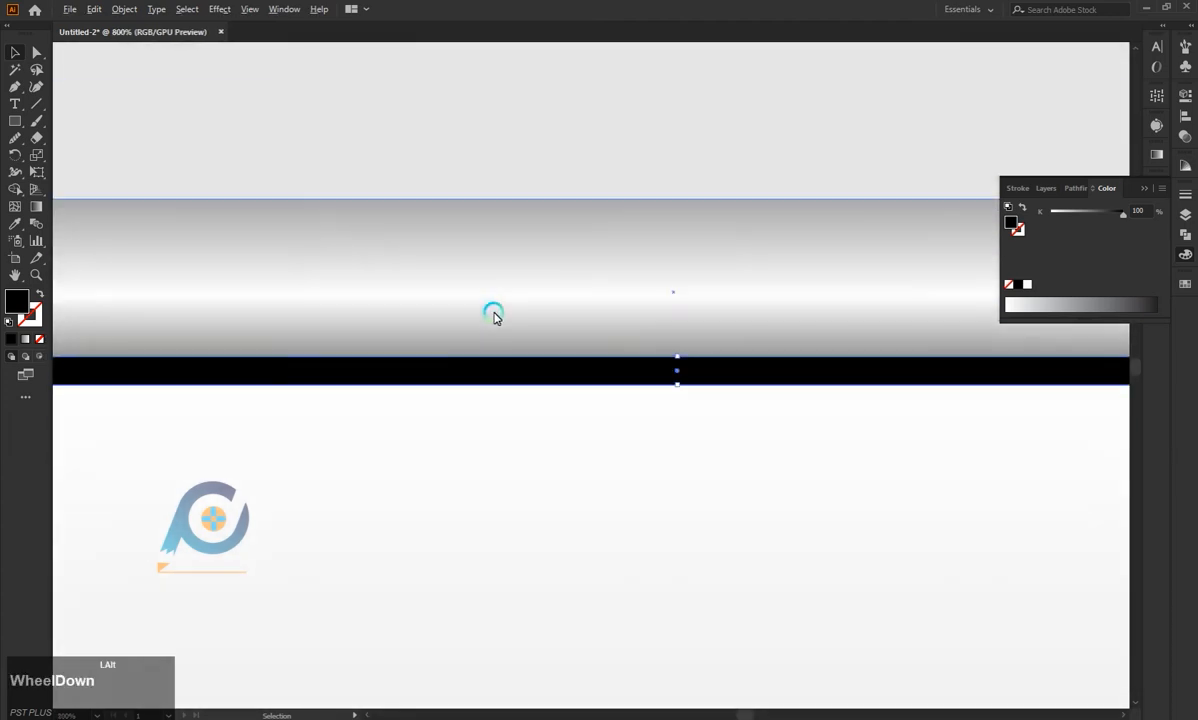
{"action": "scroll", "coordinate": [511, 305], "scroll_direction": "up", "scroll_amount": 7}
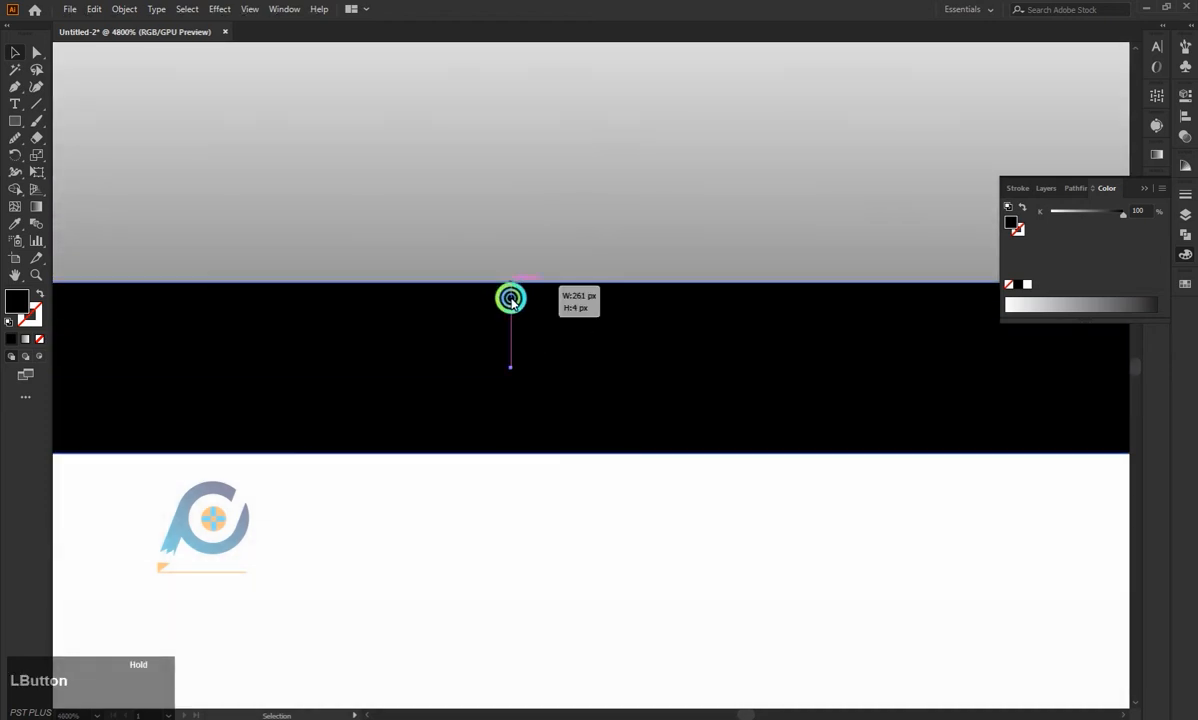
{"action": "left_click_drag", "start_coordinate": [510, 298], "coordinate": [548, 227]}
{"action": "scroll", "coordinate": [548, 366], "scroll_direction": "down", "scroll_amount": 7}
{"action": "scroll", "coordinate": [620, 345], "scroll_direction": "up", "scroll_amount": 1}
{"action": "key", "text": "ctrl+z"}
{"action": "scroll", "coordinate": [548, 227], "scroll_direction": "up", "scroll_amount": 10}
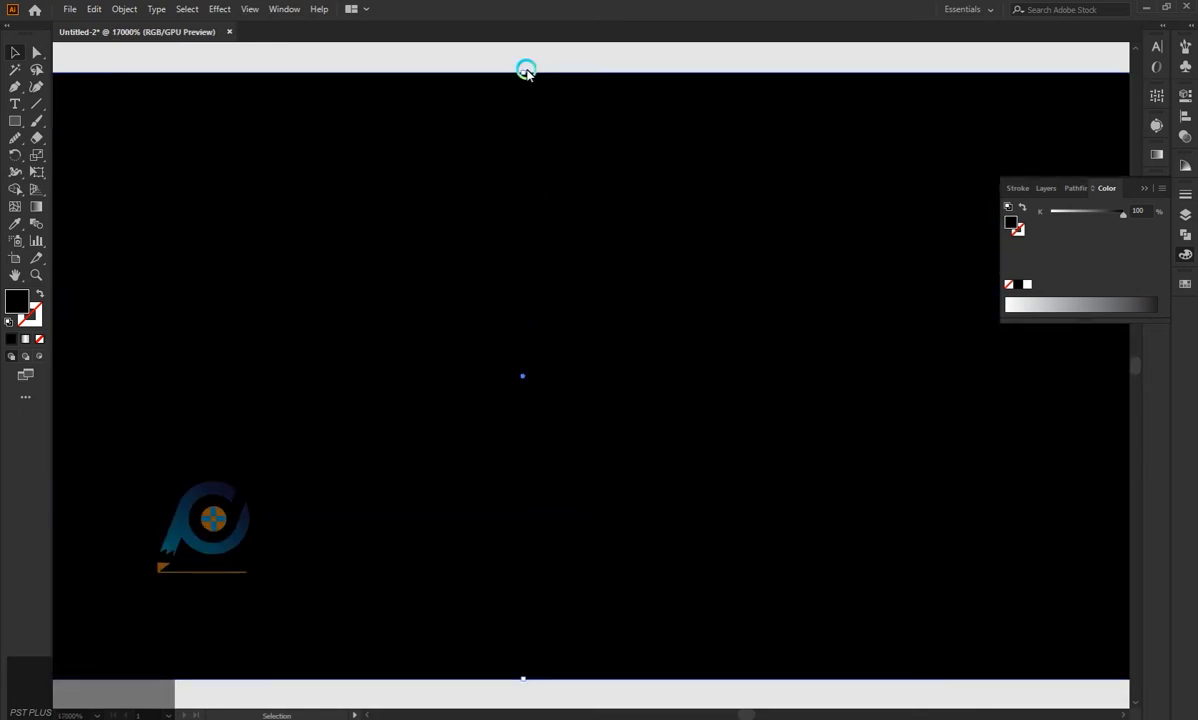
{"action": "left_click_drag", "start_coordinate": [526, 71], "coordinate": [524, 366]}
{"action": "scroll", "coordinate": [524, 366], "scroll_direction": "down", "scroll_amount": 12}
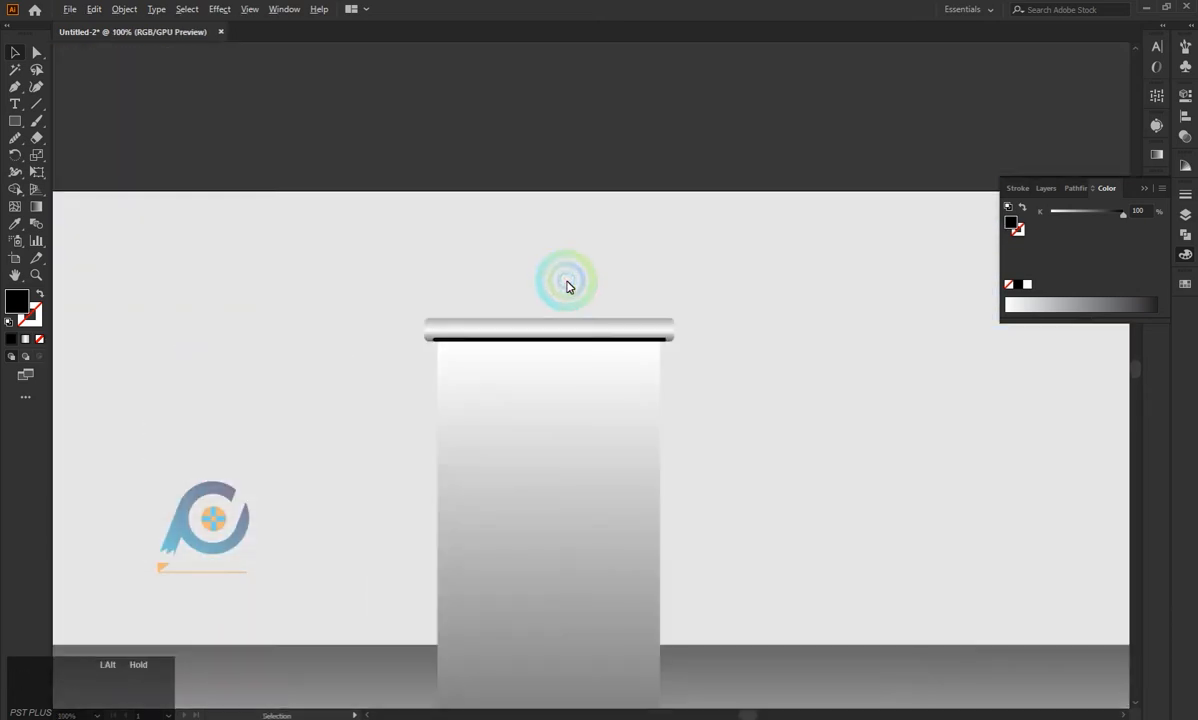
Duplicate the black strip onto the upper edge of the lower bar.
{"action": "scroll", "coordinate": [566, 287], "scroll_direction": "down", "scroll_amount": 2}
{"action": "left_click", "coordinate": [546, 346]}
{"action": "left_click_drag", "start_coordinate": [615, 340], "coordinate": [590, 535]}
Draw a very flat ellipse along the lower bar's bottom edge, fill it with dark gray at K 84.31%, and deselect it.
{"action": "scroll", "coordinate": [618, 505], "scroll_direction": "up", "scroll_amount": 5}
{"action": "right_click", "coordinate": [15, 120]}
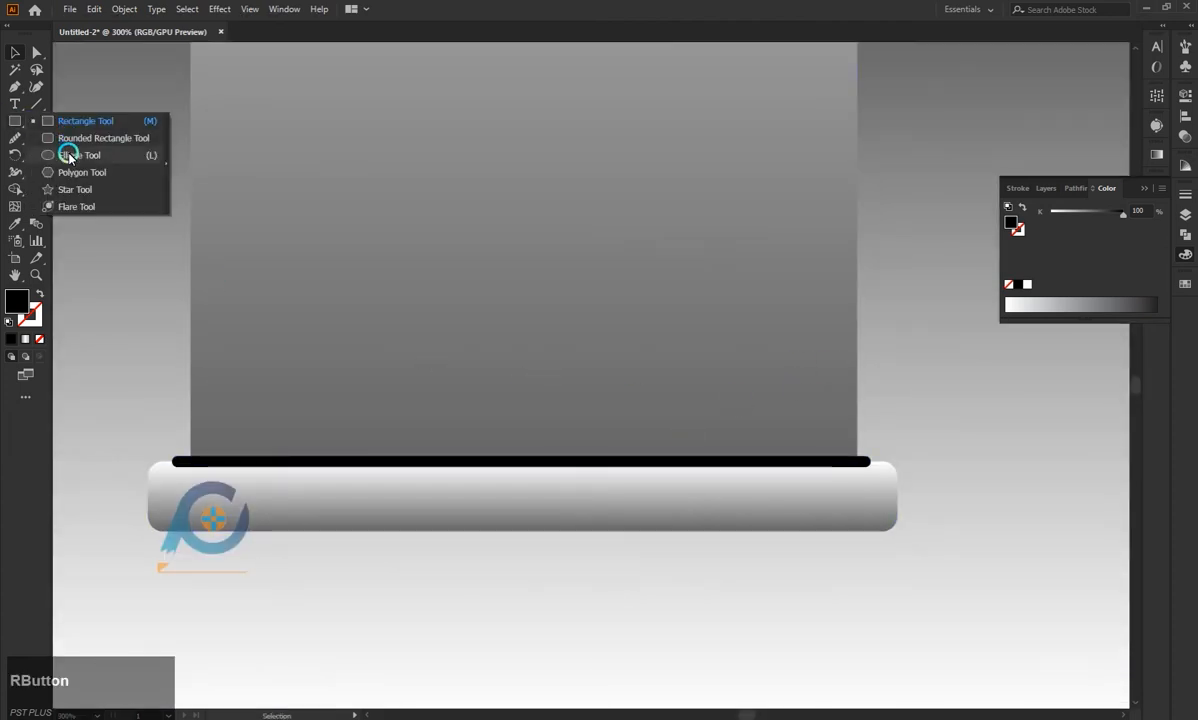
{"action": "left_click", "coordinate": [70, 152]}
{"action": "mouse_move", "coordinate": [192, 529]}
{"action": "left_mouse_down"}
{"action": "mouse_move", "coordinate": [834, 535]}
{"action": "mouse_move", "coordinate": [820, 531]}
{"action": "left_mouse_up"}
{"action": "left_click", "coordinate": [15, 52]}
{"action": "left_click", "coordinate": [422, 559]}
{"action": "left_click", "coordinate": [479, 527]}
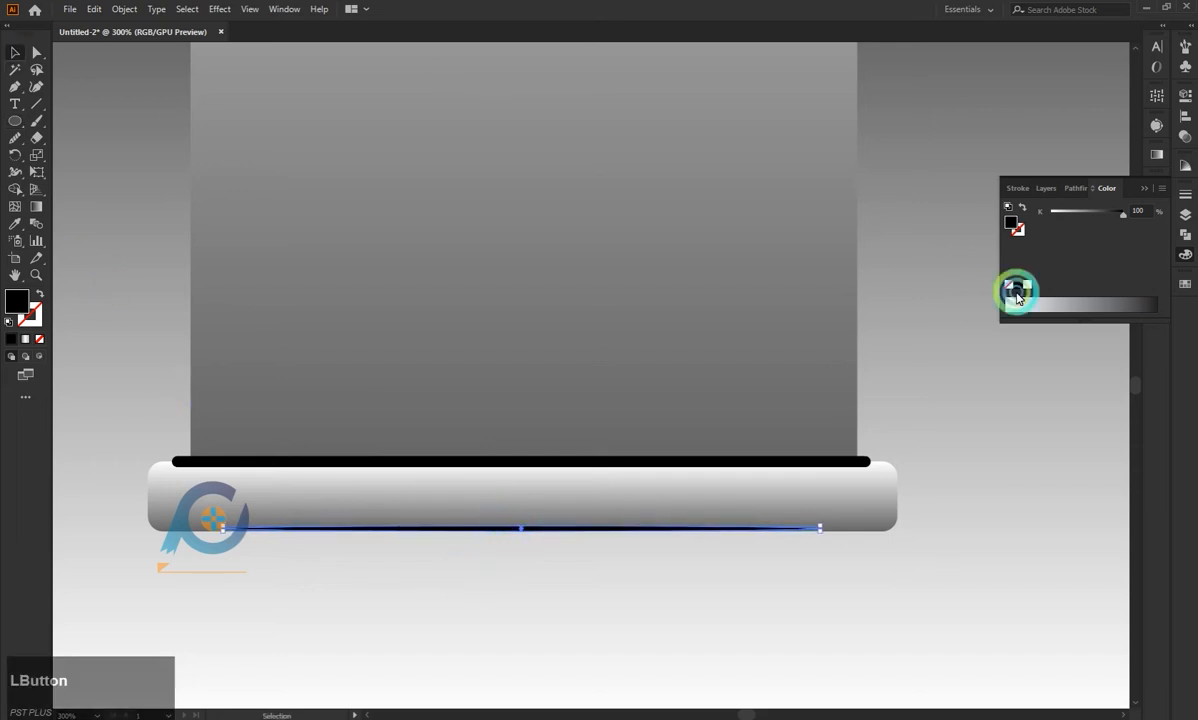
{"action": "left_click_drag", "start_coordinate": [1075, 308], "coordinate": [1131, 302]}
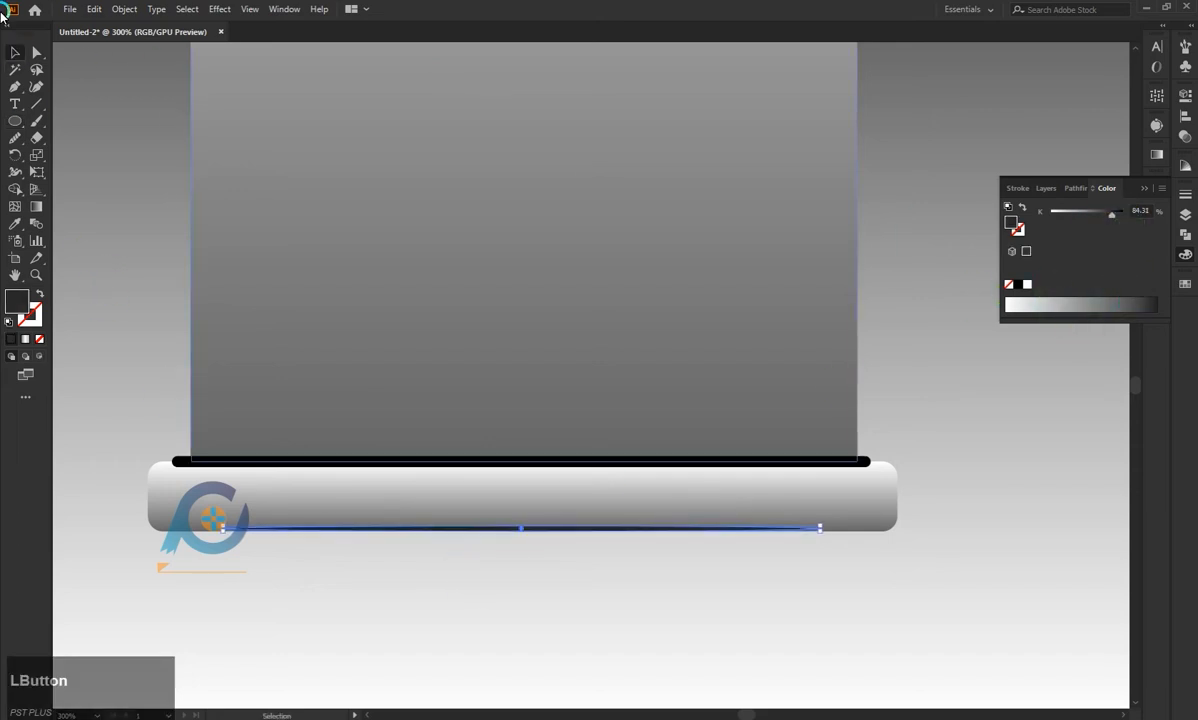
{"action": "left_click", "coordinate": [105, 213]}
{"action": "scroll", "coordinate": [524, 559], "scroll_direction": "down", "scroll_amount": 4}
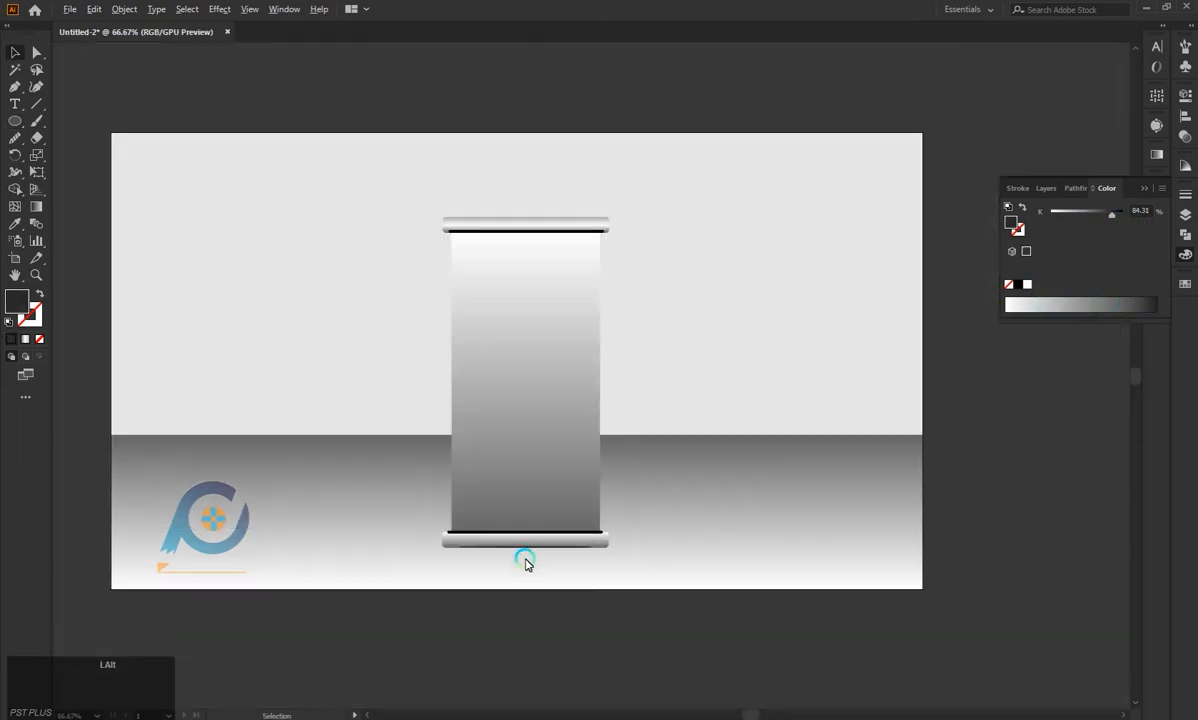
{"action": "scroll", "coordinate": [580, 430], "scroll_direction": "up", "scroll_amount": 5}
{"action": "left_click", "coordinate": [580, 424]}
{"action": "scroll", "coordinate": [578, 418], "scroll_direction": "up", "scroll_amount": 2}
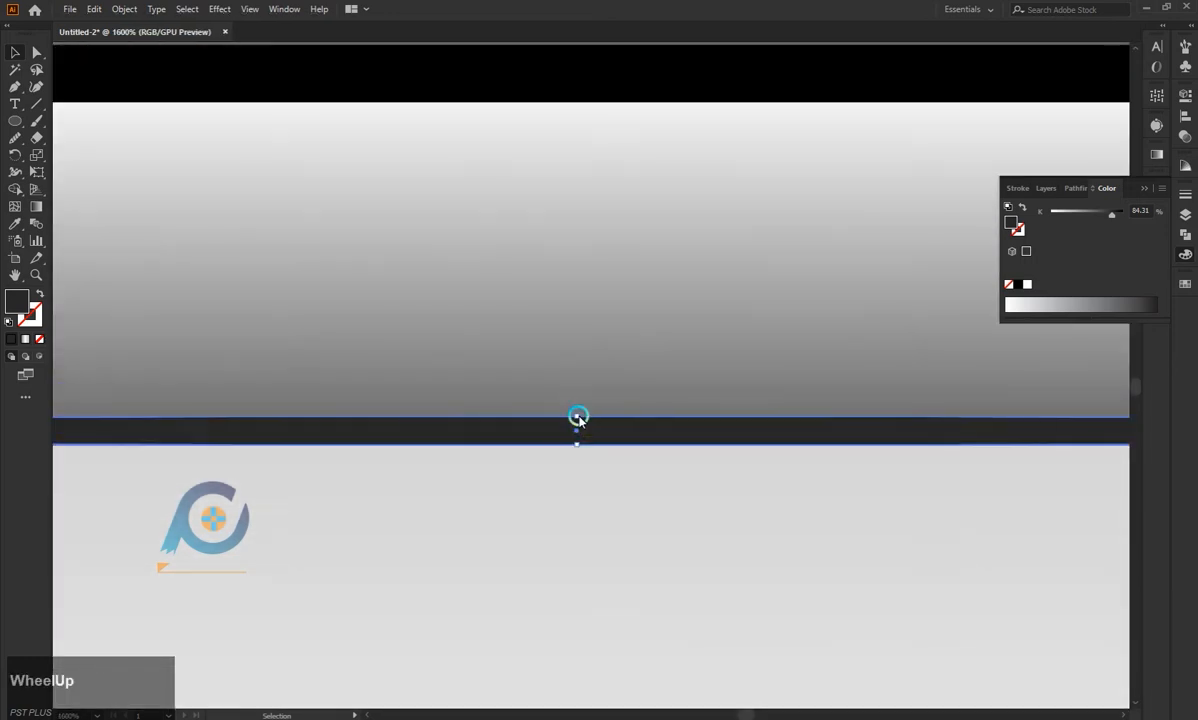
{"action": "scroll", "coordinate": [575, 516], "scroll_direction": "down", "scroll_amount": 1}
{"action": "scroll", "coordinate": [575, 516], "scroll_direction": "down", "scroll_amount": 4}
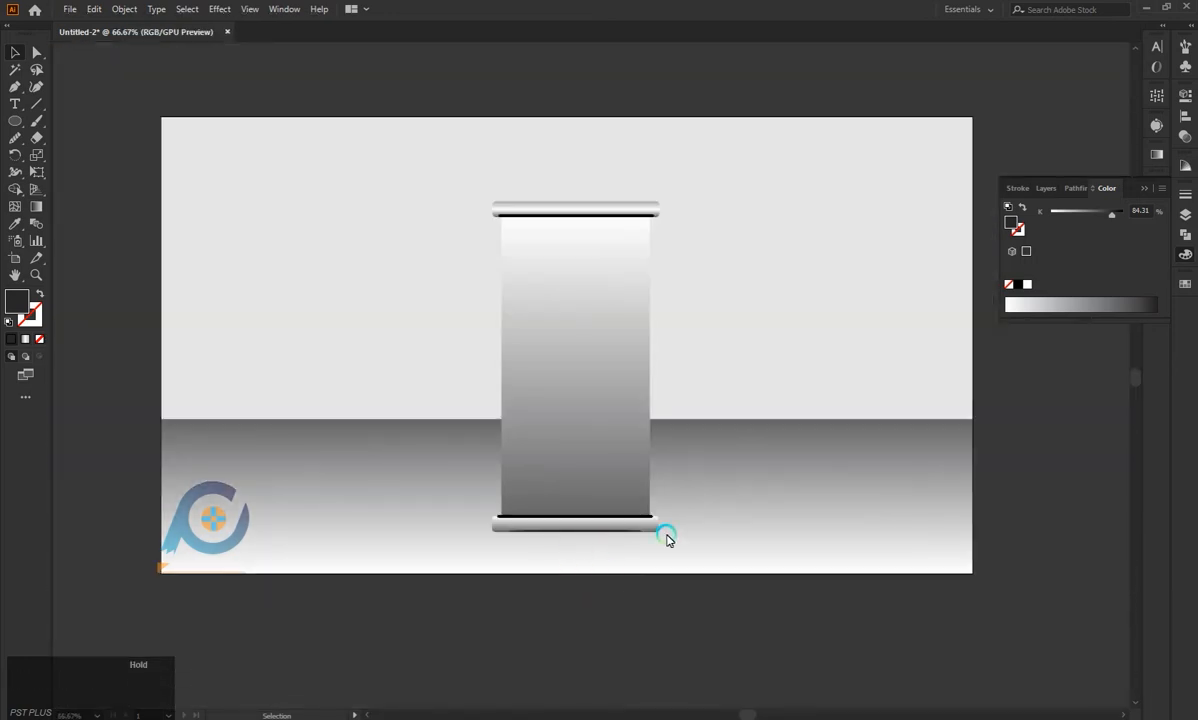
Remove the banner panel's gradient fill and give it a white outline.
{"action": "left_click", "coordinate": [575, 312]}
{"action": "left_click", "coordinate": [39, 339]}
{"action": "left_click_drag", "start_coordinate": [436, 262], "coordinate": [508, 278]}
{"action": "left_click", "coordinate": [268, 311]}
Draw a curve with the Pen tool across the panel's middle, sweeping up from its left side to its right side.
{"action": "scroll", "coordinate": [605, 279], "scroll_direction": "up", "scroll_amount": 1}
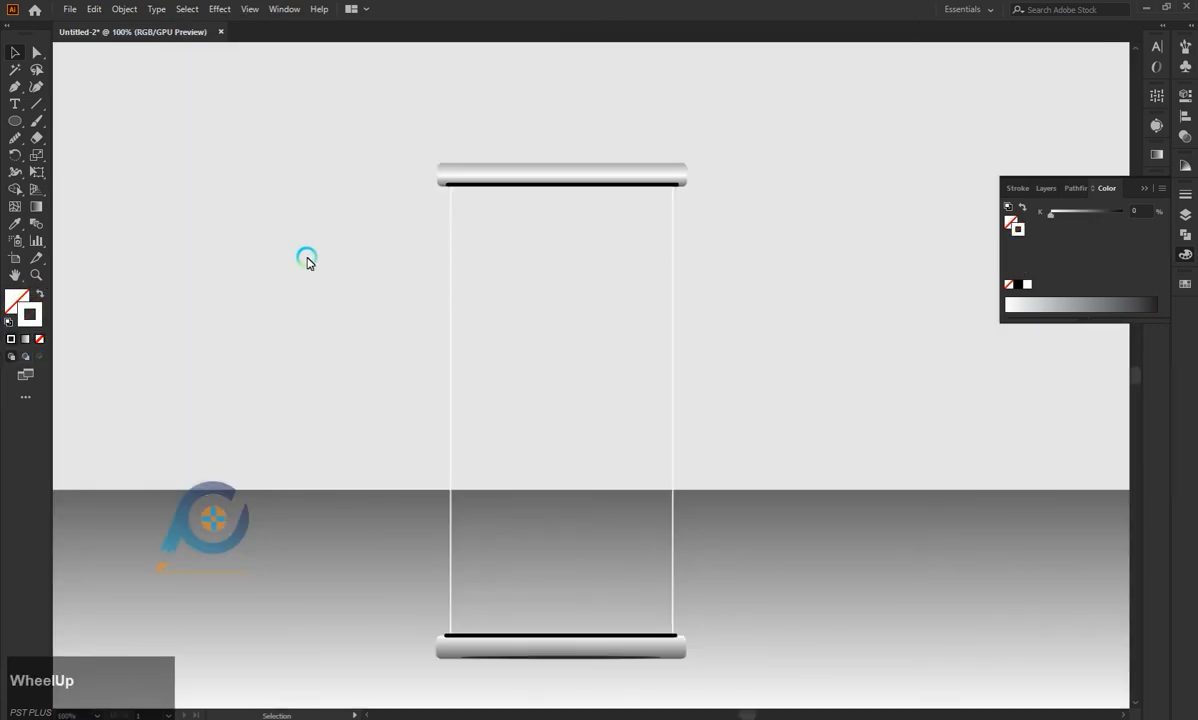
{"action": "left_click", "coordinate": [436, 460]}
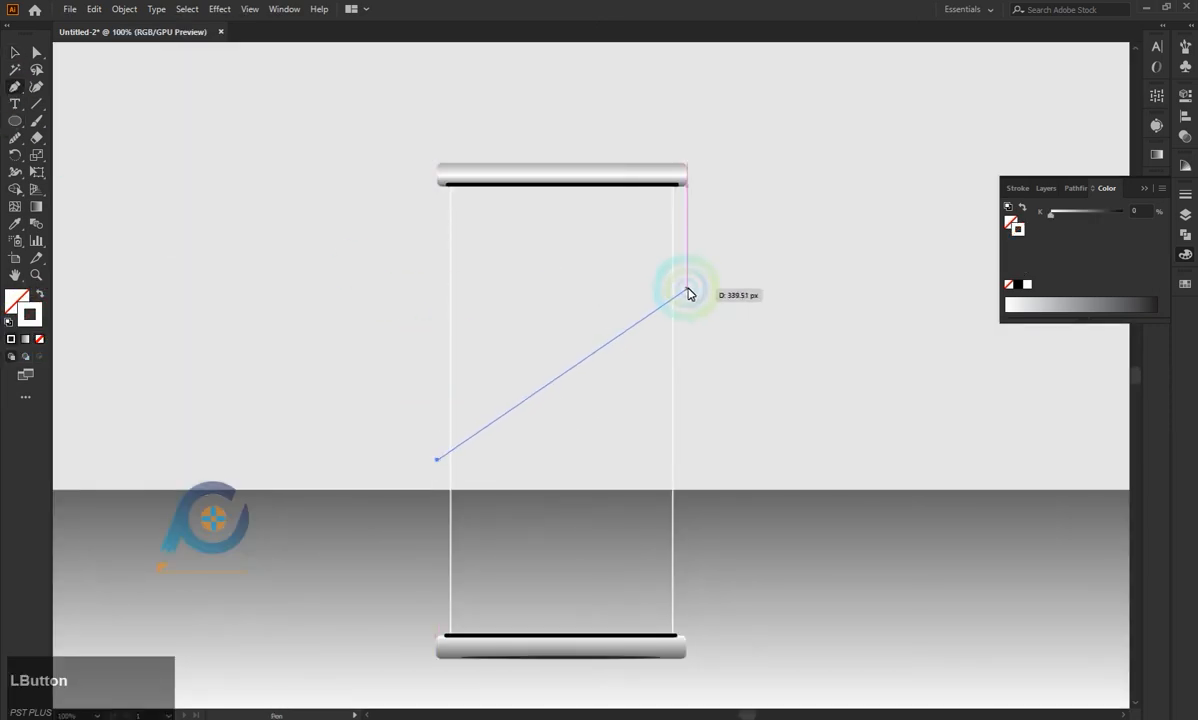
{"action": "left_click_drag", "start_coordinate": [681, 295], "coordinate": [728, 103]}
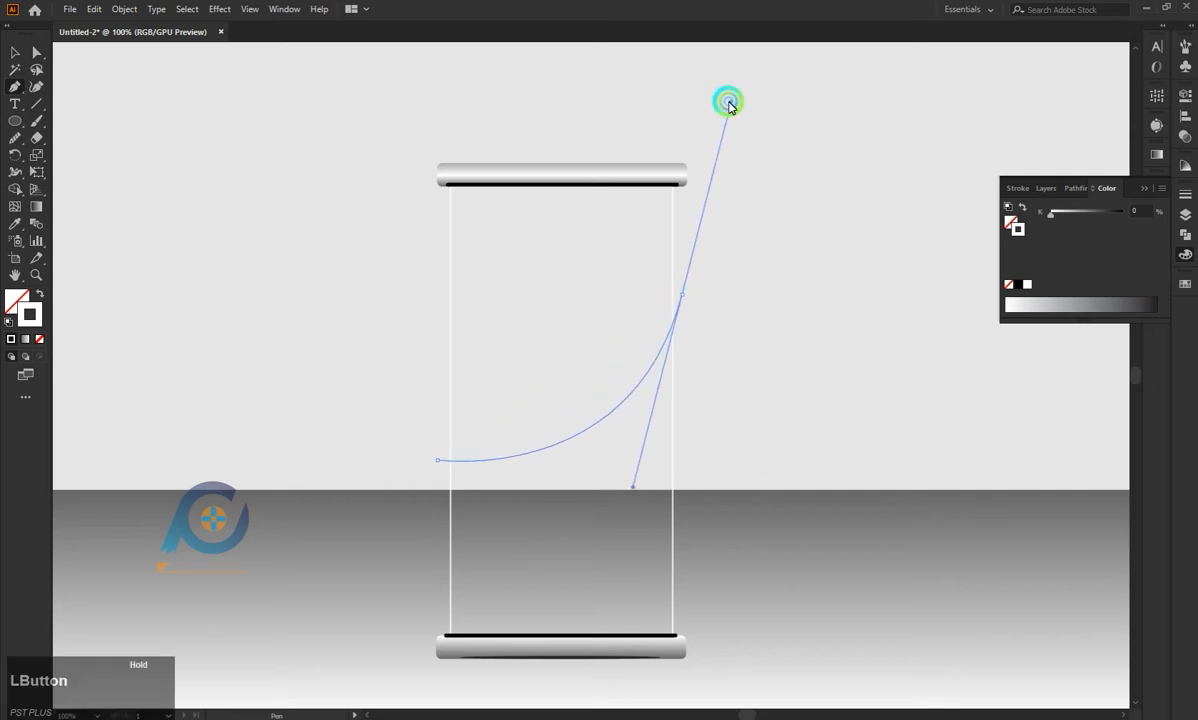
{"action": "left_click", "coordinate": [22, 66]}
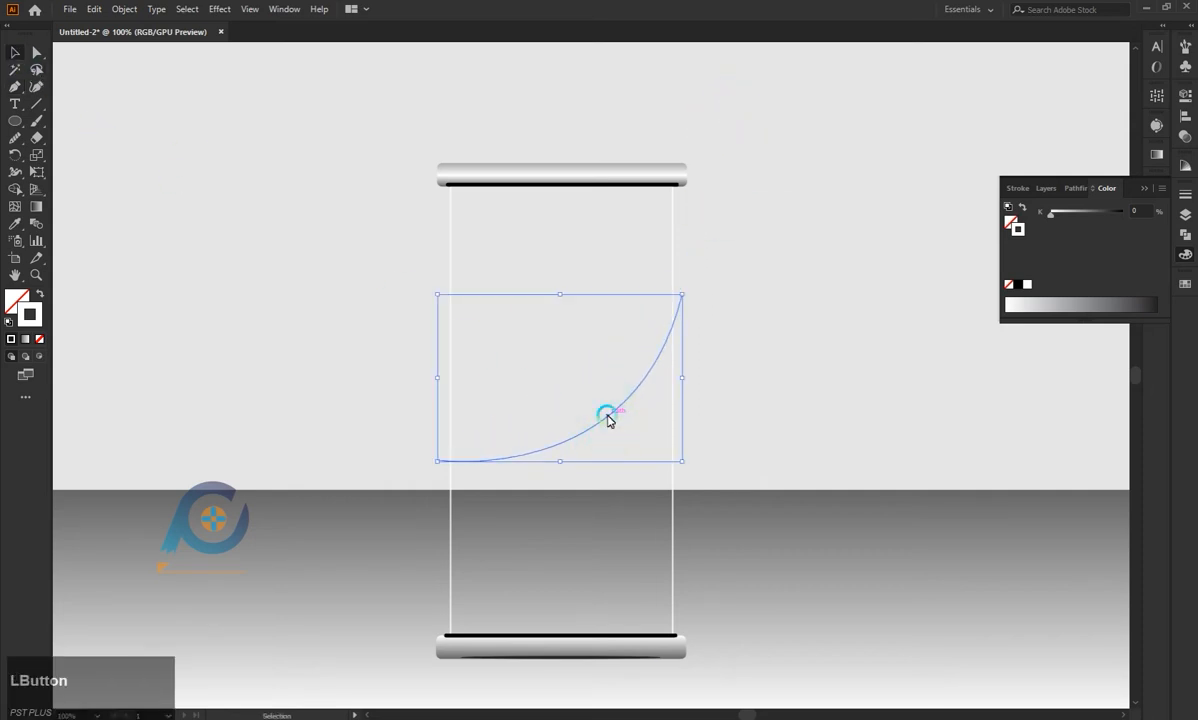
Duplicate the curve, reflect the copy left to right, and place it across the panel so it crosses the original.
{"action": "left_click_drag", "start_coordinate": [607, 420], "coordinate": [545, 381]}
{"action": "right_click", "coordinate": [545, 381]}
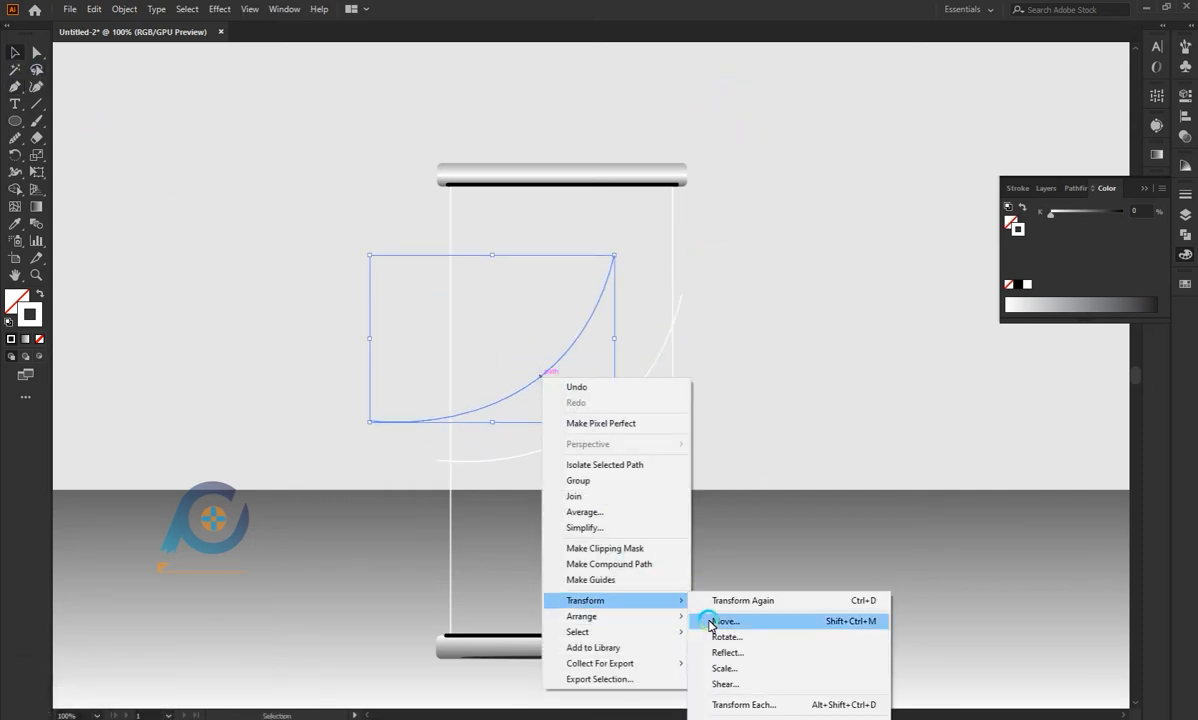
{"action": "left_click", "coordinate": [720, 650]}
{"action": "left_click", "coordinate": [955, 404]}
{"action": "left_click", "coordinate": [1059, 436]}
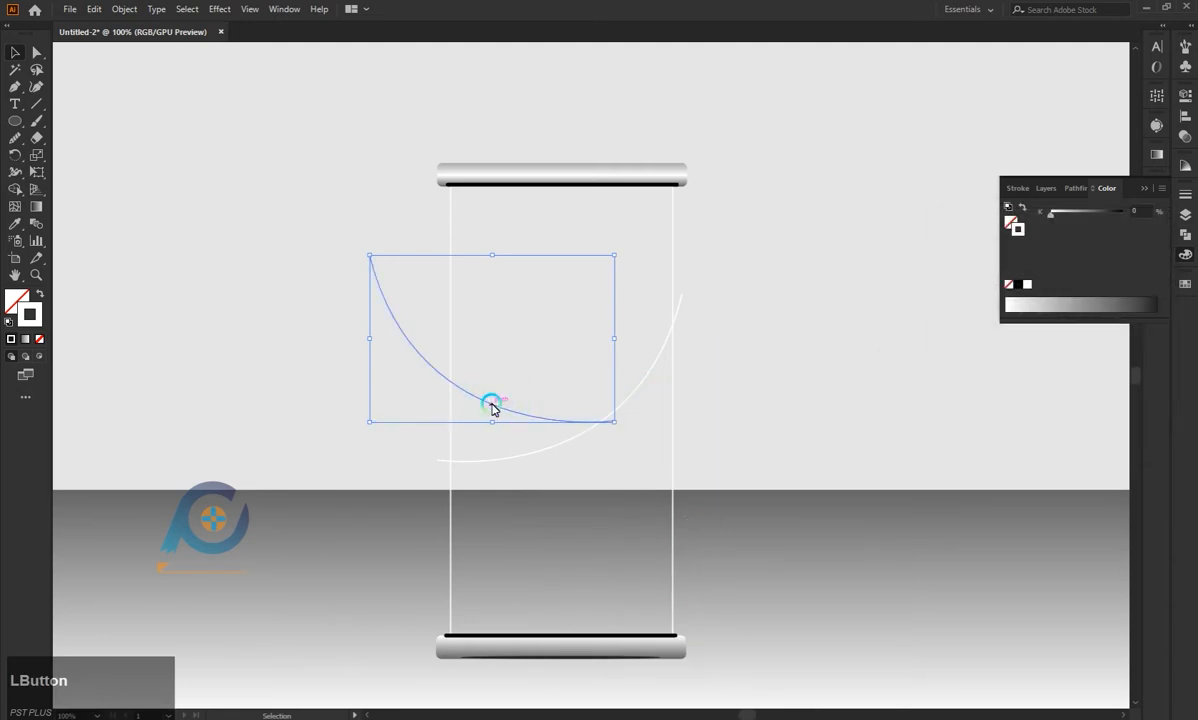
{"action": "left_click_drag", "start_coordinate": [489, 404], "coordinate": [567, 420]}
{"action": "left_click", "coordinate": [741, 371]}
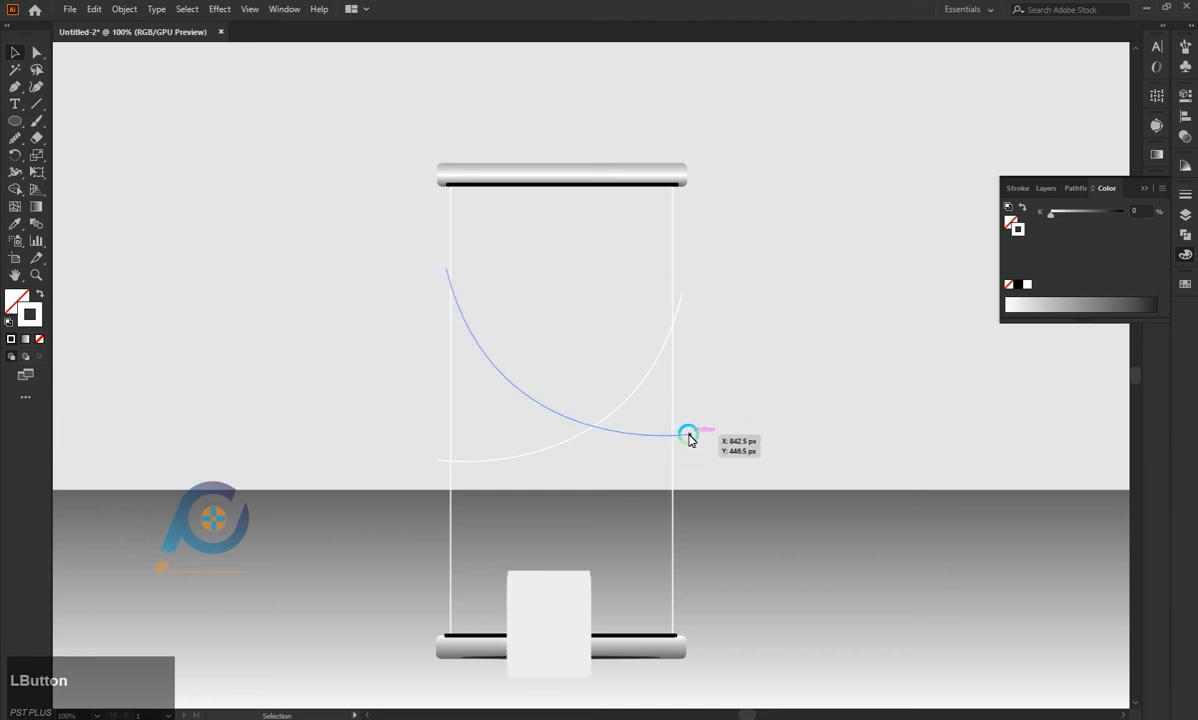
Move the mirrored curve's right endpoint and the original curve's left endpoint downward to flatten the crossing.
{"action": "left_click", "coordinate": [36, 52]}
{"action": "left_click_drag", "start_coordinate": [690, 435], "coordinate": [691, 476]}
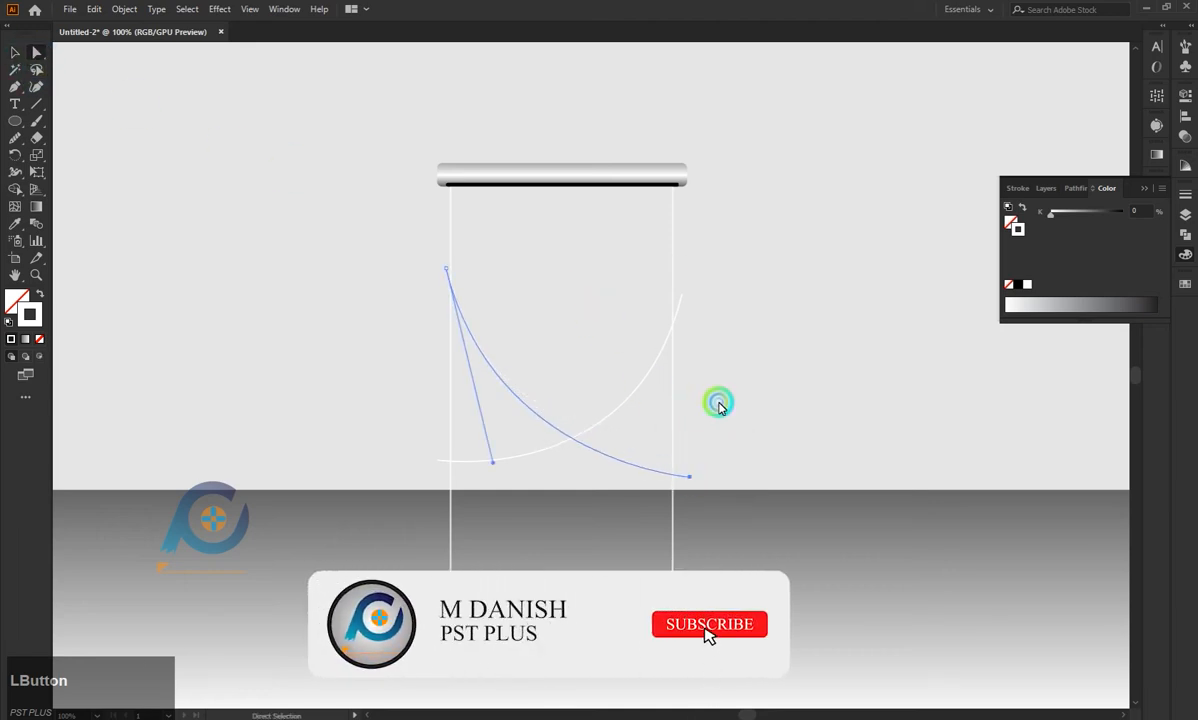
{"action": "left_click_drag", "start_coordinate": [437, 460], "coordinate": [437, 490]}
{"action": "left_click", "coordinate": [420, 398]}
Select the panel with both curves, remove the curve ends protruding beyond its sides with Shape Builder, and deselect.
{"action": "left_click", "coordinate": [14, 52]}
{"action": "left_click_drag", "start_coordinate": [251, 246], "coordinate": [750, 501]}
{"action": "left_click", "coordinate": [12, 191]}
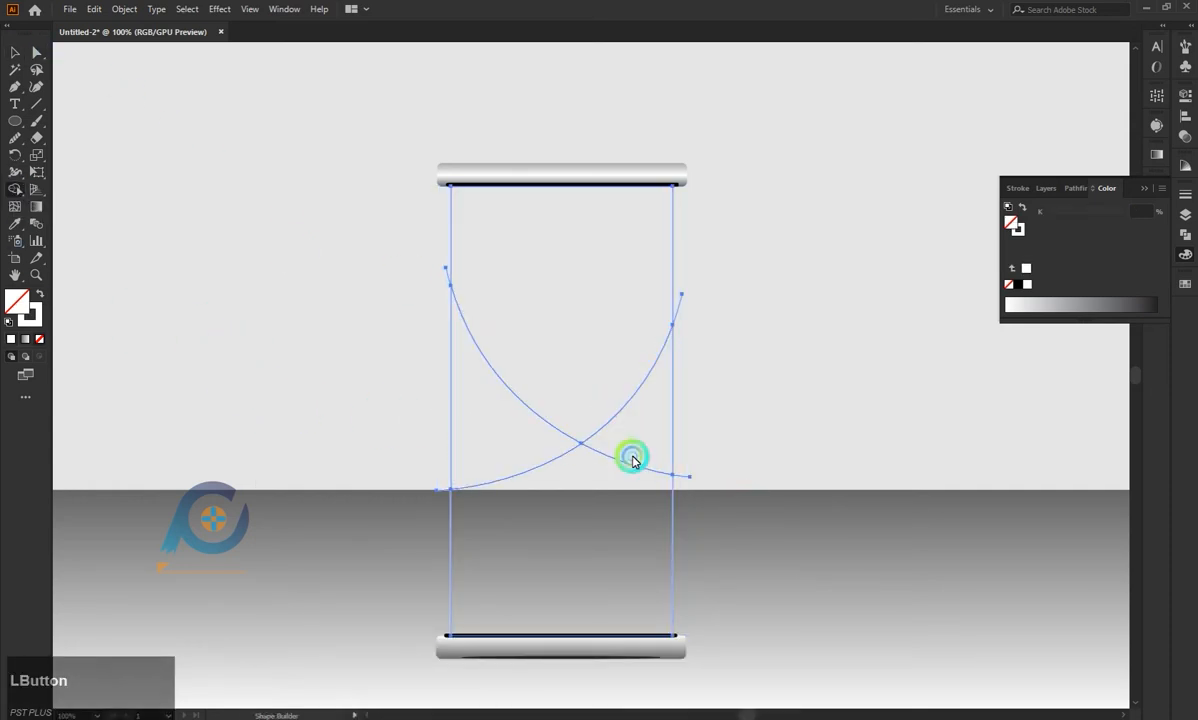
{"action": "scroll", "coordinate": [648, 472], "scroll_direction": "up", "scroll_amount": 2, "text": "alt"}
{"action": "left_click", "coordinate": [161, 496], "text": "alt"}
{"action": "scroll", "coordinate": [163, 496], "scroll_direction": "down", "scroll_amount": 2, "text": "alt"}
{"action": "scroll", "coordinate": [160, 278], "scroll_direction": "up", "scroll_amount": 3, "text": "alt"}
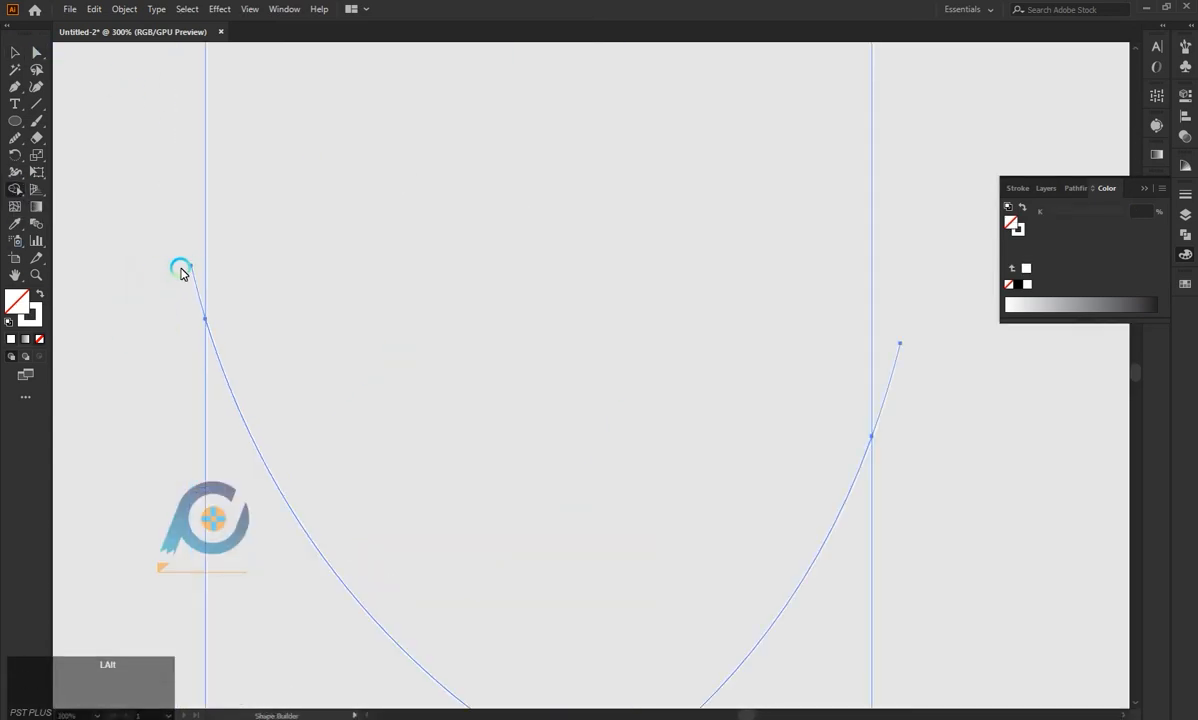
{"action": "left_click", "coordinate": [188, 277], "text": "alt"}
{"action": "left_click", "coordinate": [890, 366], "text": "alt"}
{"action": "scroll", "coordinate": [655, 368], "scroll_direction": "down", "scroll_amount": 1, "text": "alt"}
{"action": "scroll", "coordinate": [655, 365], "scroll_direction": "down", "scroll_amount": 2, "text": "alt"}
{"action": "left_click", "coordinate": [13, 51]}
{"action": "left_click", "coordinate": [133, 227]}
Fill the panel's upper section with a linear gray-to-white gradient at -90°, darkest at the top, without a stroke.
{"action": "scroll", "coordinate": [142, 218], "scroll_direction": "down", "scroll_amount": 1, "text": "alt"}
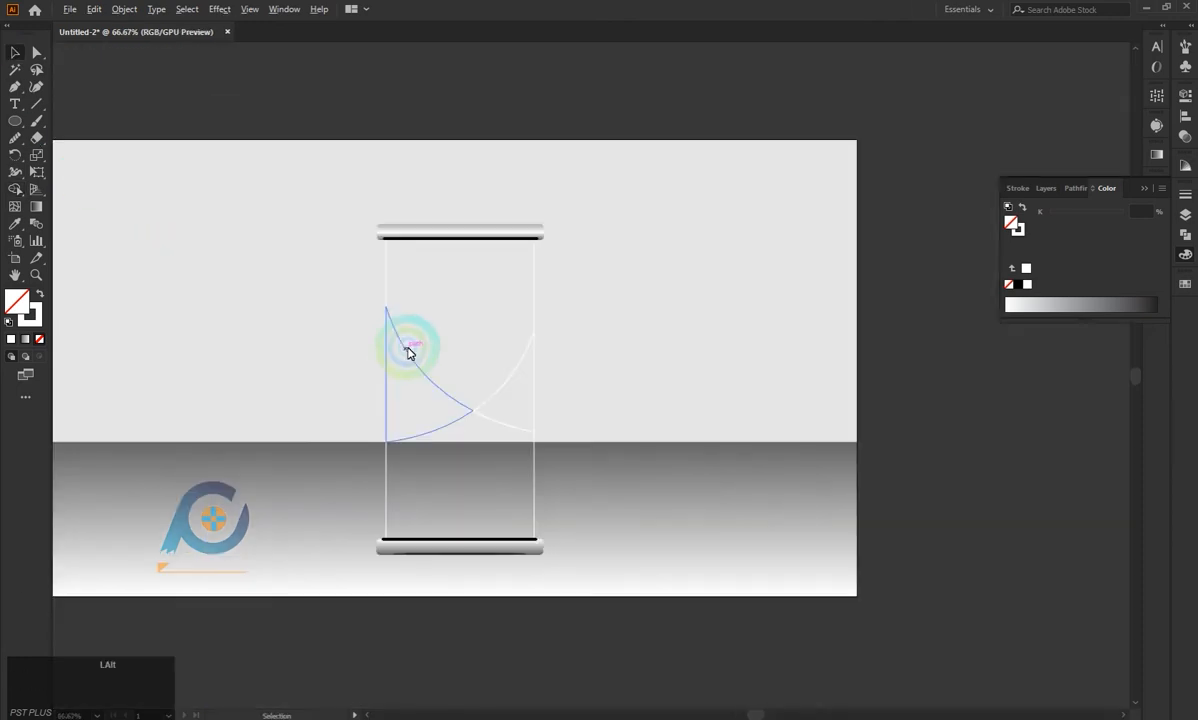
{"action": "scroll", "coordinate": [408, 347], "scroll_direction": "up", "scroll_amount": 2, "text": "alt"}
{"action": "left_click", "coordinate": [692, 275]}
{"action": "scroll", "coordinate": [600, 310], "scroll_direction": "down", "scroll_amount": 1, "text": "alt"}
{"action": "left_click", "coordinate": [25, 339]}
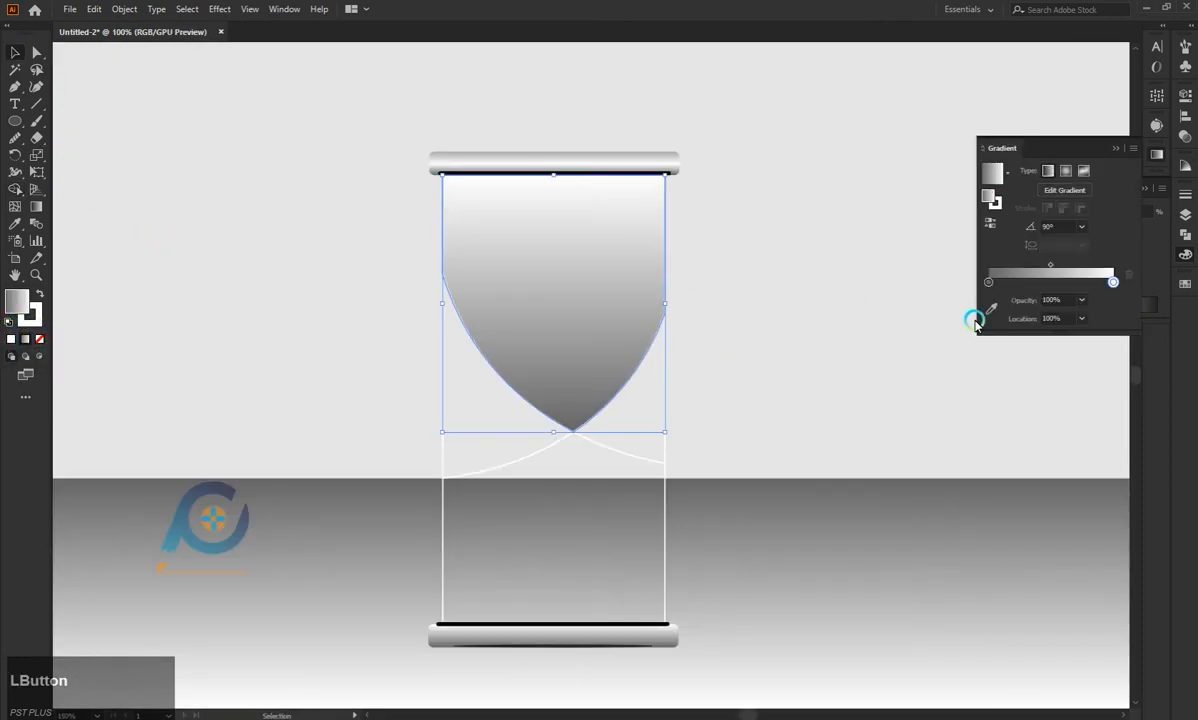
{"action": "key", "text": "g"}
{"action": "mouse_move", "coordinate": [555, 165]}
{"action": "left_mouse_down"}
{"action": "mouse_move", "coordinate": [500, 517]}
{"action": "mouse_move", "coordinate": [557, 477]}
{"action": "mouse_move", "coordinate": [567, 211]}
{"action": "mouse_move", "coordinate": [553, 214]}
{"action": "left_mouse_up"}
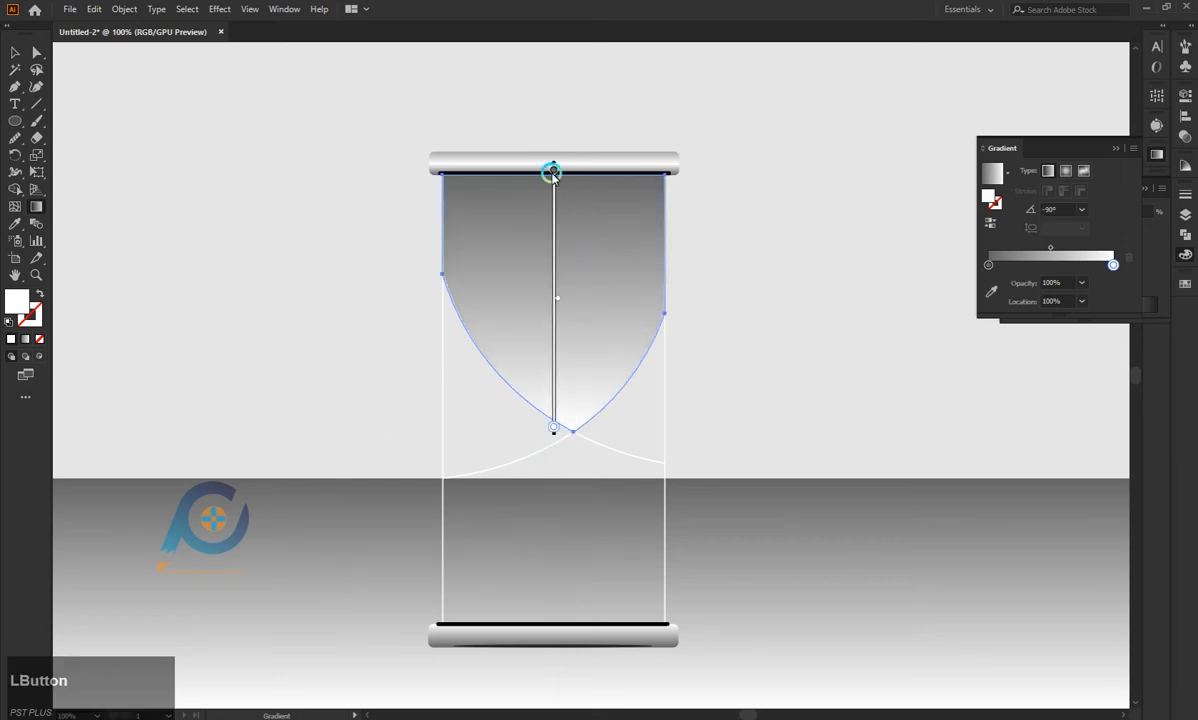
Set the upper gradient stop of the panel's top section to a dark navy of about 202E3A.
{"action": "double_click", "coordinate": [553, 170]}
{"action": "left_click", "coordinate": [371, 219]}
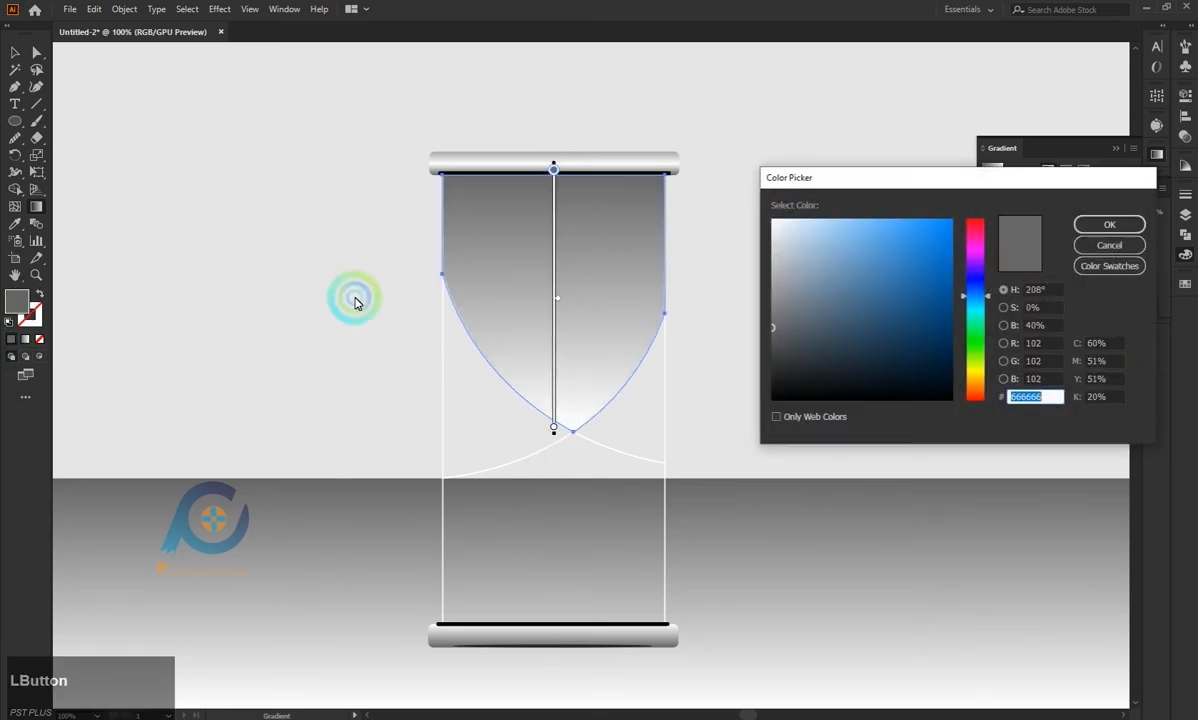
{"action": "left_click_drag", "start_coordinate": [846, 360], "coordinate": [846, 362]}
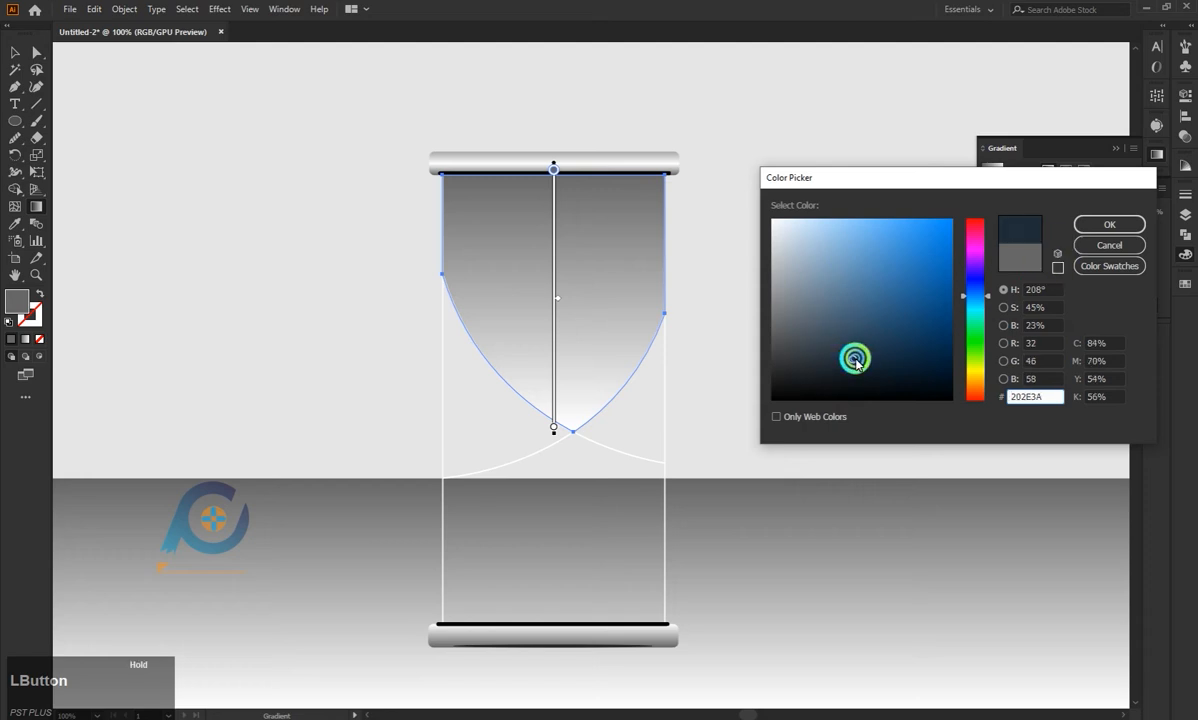
{"action": "left_click", "coordinate": [1095, 225]}
Try to set the top section's lower gradient stop to a dark slate blue, 304654.
{"action": "double_click", "coordinate": [555, 427]}
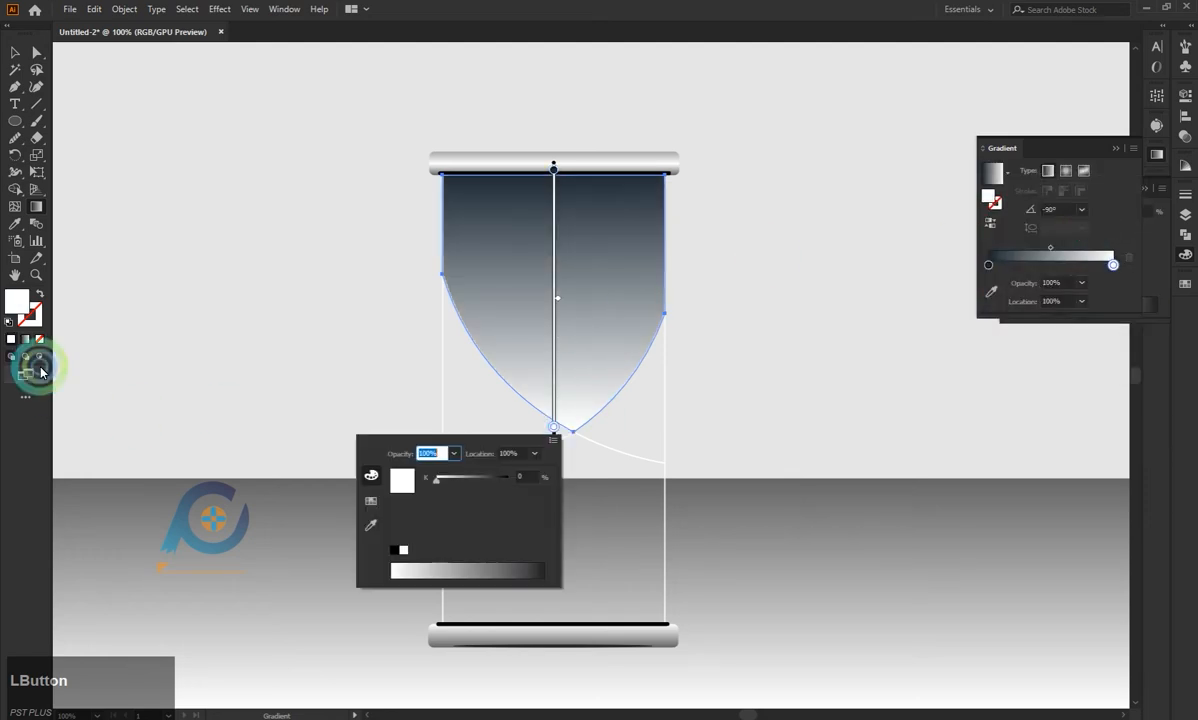
{"action": "double_click", "coordinate": [17, 301]}
{"action": "left_click_drag", "start_coordinate": [804, 321], "coordinate": [844, 342]}
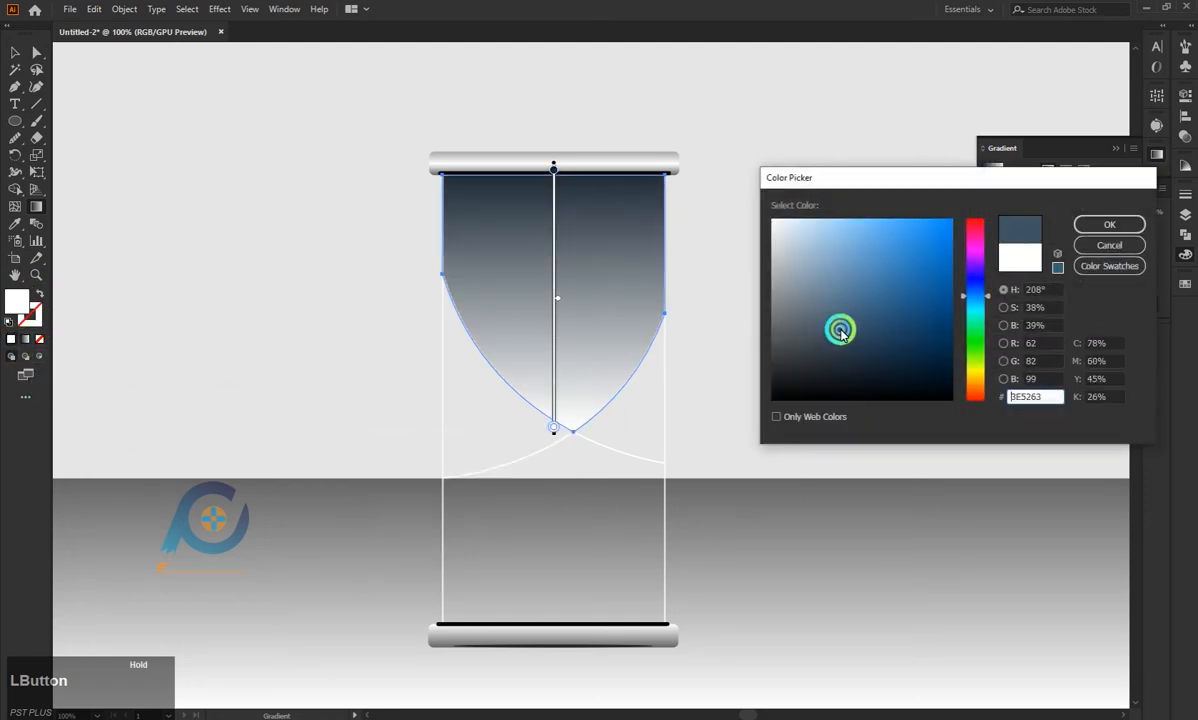
{"action": "left_click", "coordinate": [1109, 224]}
{"action": "double_click", "coordinate": [15, 301]}
{"action": "left_click", "coordinate": [850, 342]}
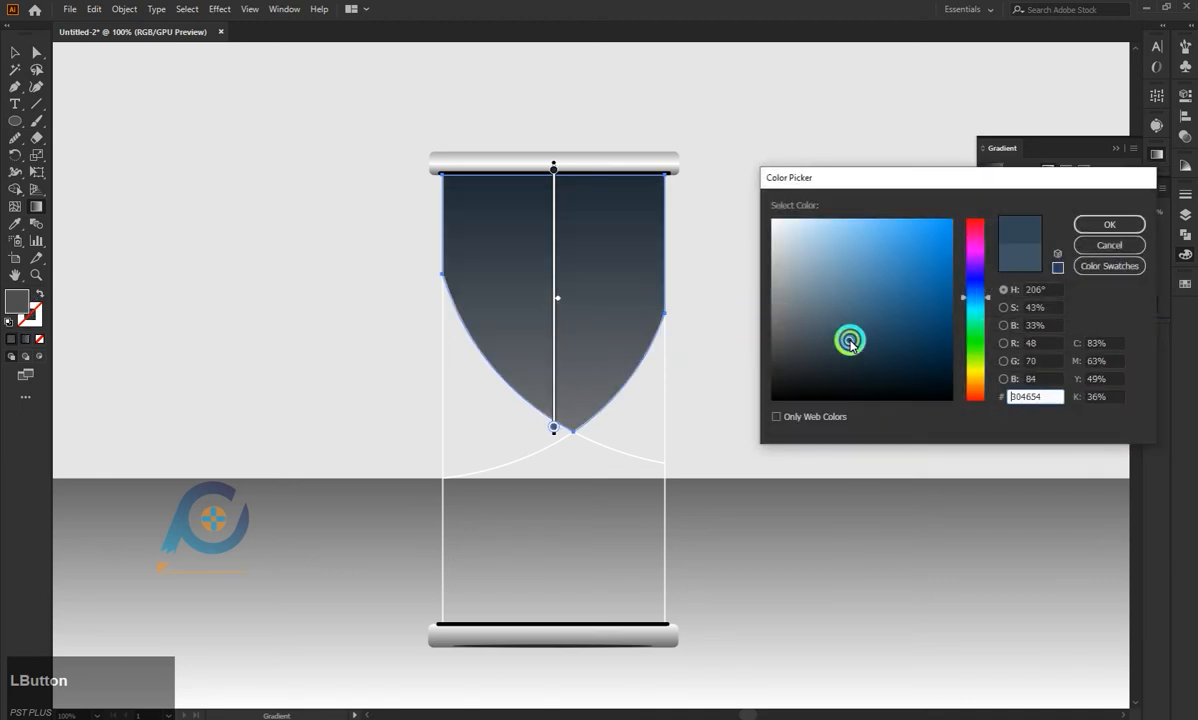
{"action": "left_click", "coordinate": [1106, 224]}
Undo the lower stop's color changes while keeping the dark navy upper stop.
{"action": "key", "text": "ctrl+z"}
{"action": "key", "text": "ctrl+z"}
{"action": "key", "text": "ctrl+z"}
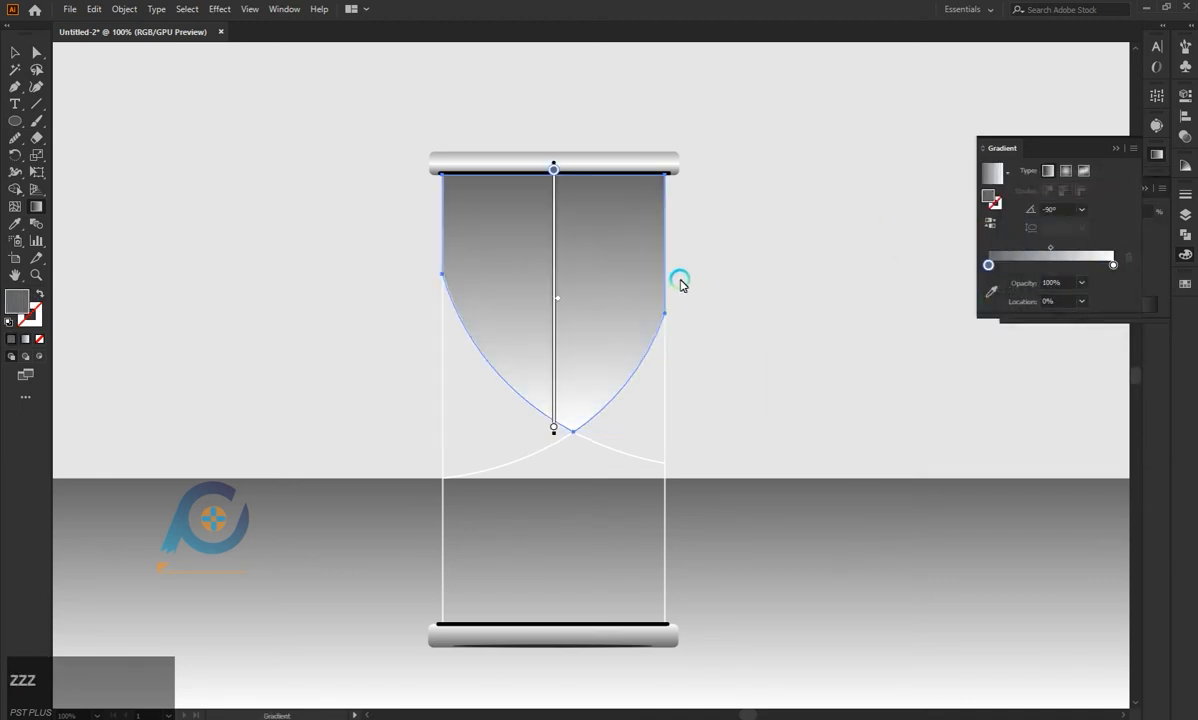
{"action": "key", "text": "ctrl+shift+z"}
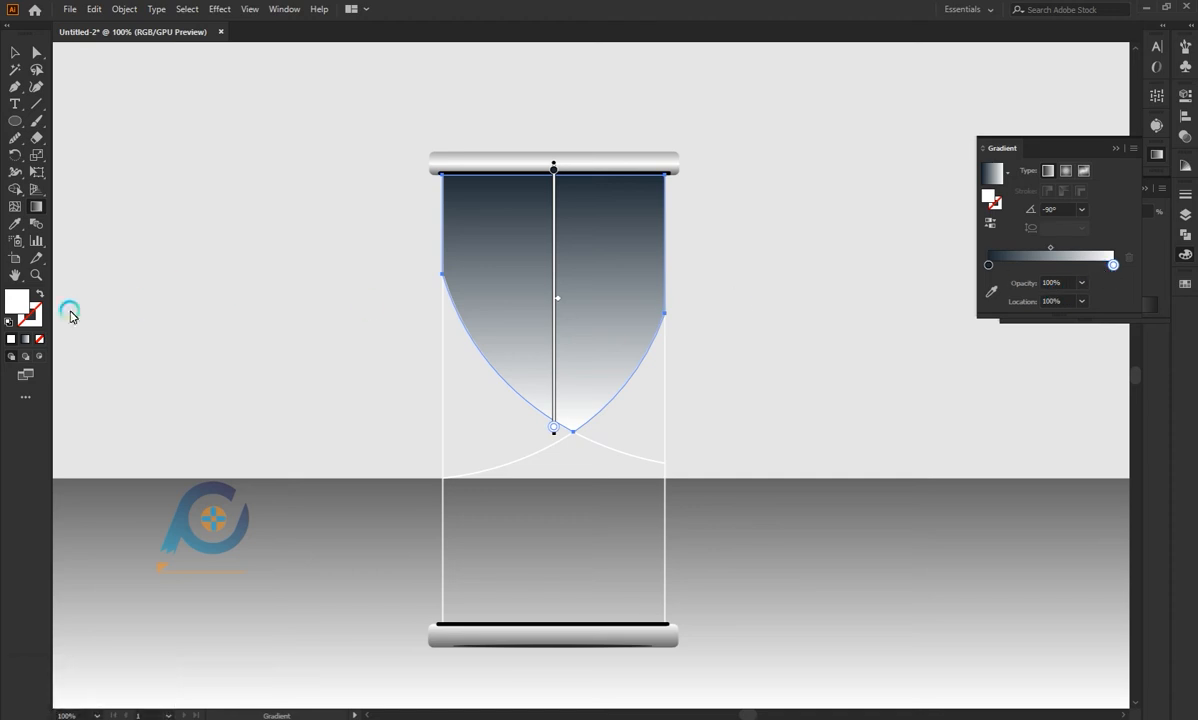
Try another muted slate blue for the lower gradient stop using the Color Picker.
{"action": "double_click", "coordinate": [17, 301]}
{"action": "left_click", "coordinate": [822, 332]}
{"action": "left_click", "coordinate": [1109, 224]}
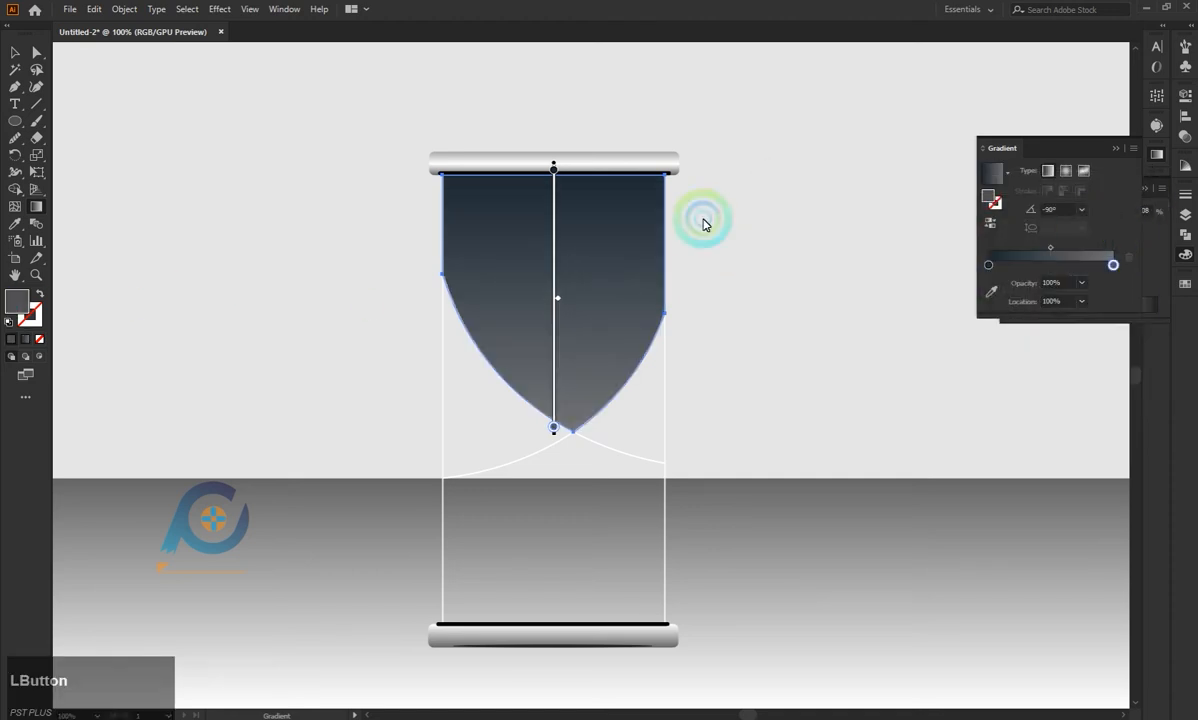
Set the lower gradient stop to a dark blue swatch.
{"action": "double_click", "coordinate": [1113, 264]}
{"action": "left_click", "coordinate": [929, 340]}
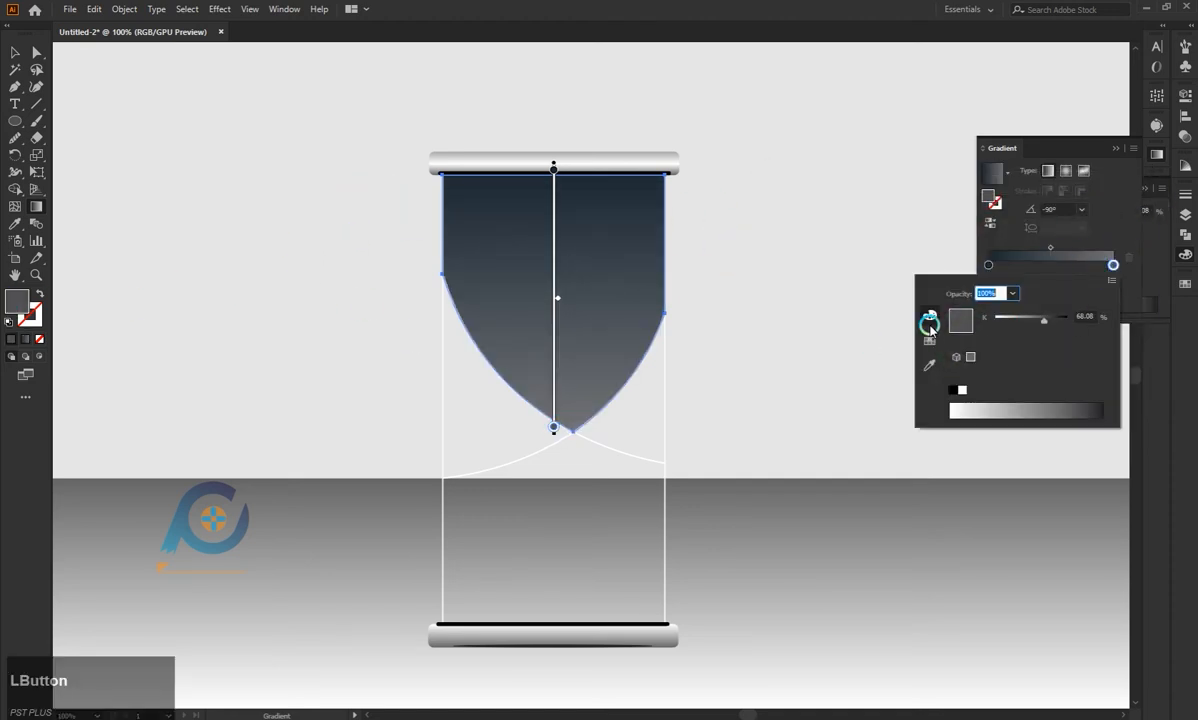
{"action": "left_click", "coordinate": [1031, 320]}
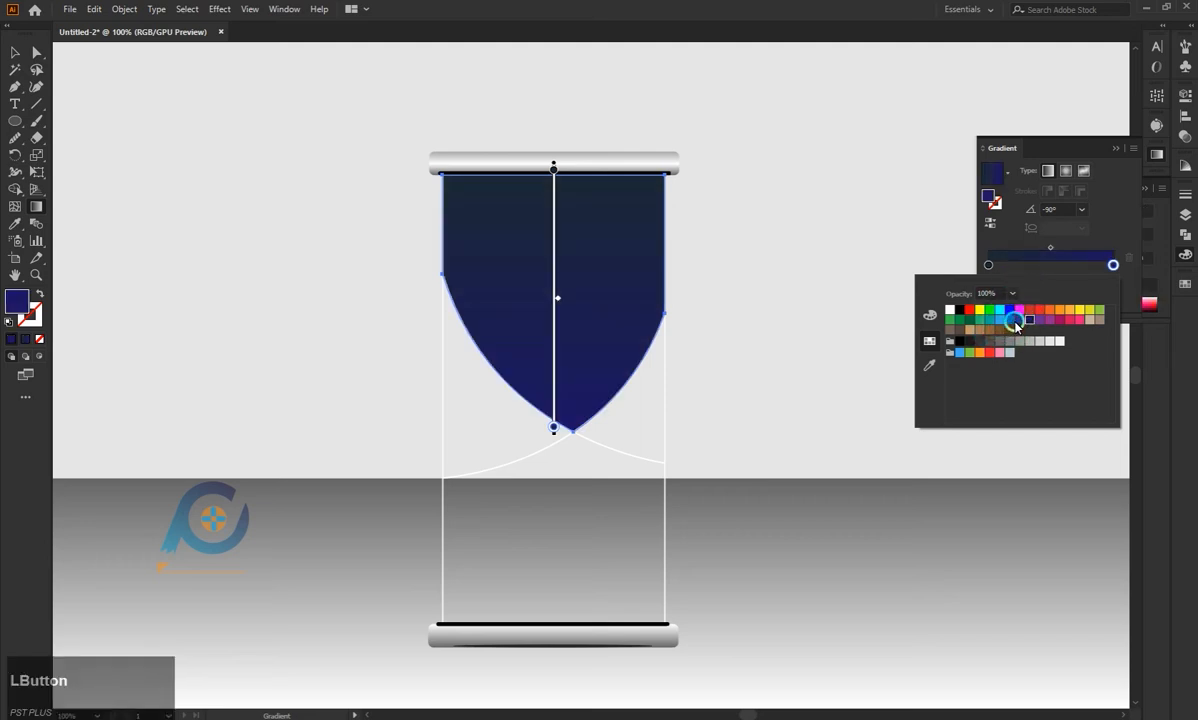
Switch the top section's lower gradient stop to CMYK and make it dark teal blue, with M 32, Y 24 and a medium-high black value.
{"action": "left_click", "coordinate": [1015, 322]}
{"action": "left_click", "coordinate": [929, 315]}
{"action": "left_click", "coordinate": [1014, 367]}
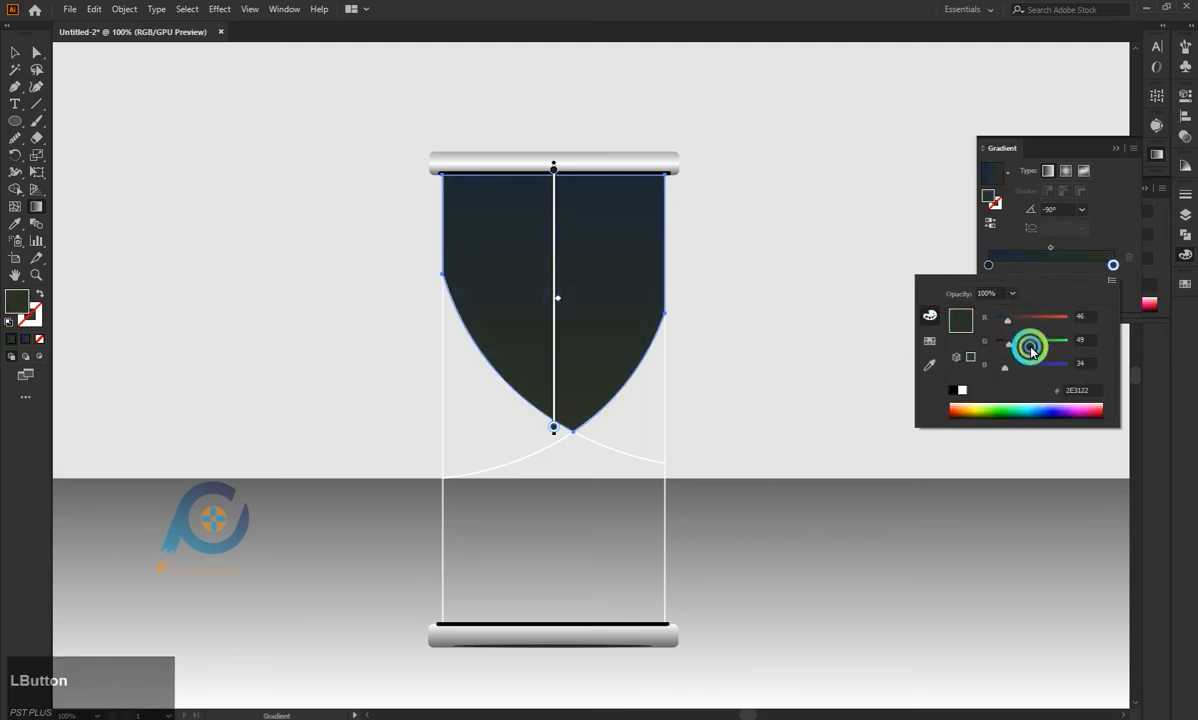
{"action": "left_click", "coordinate": [1111, 280]}
{"action": "left_click", "coordinate": [1045, 333]}
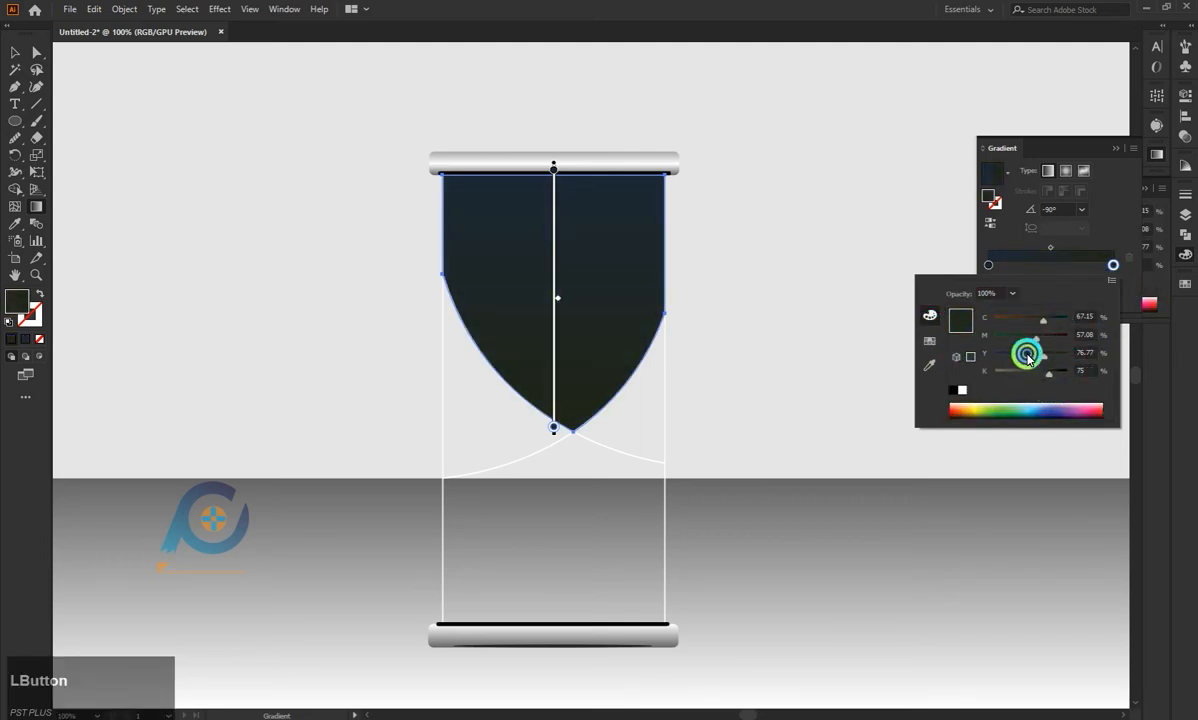
{"action": "left_click", "coordinate": [1012, 338]}
{"action": "left_click", "coordinate": [1022, 372]}
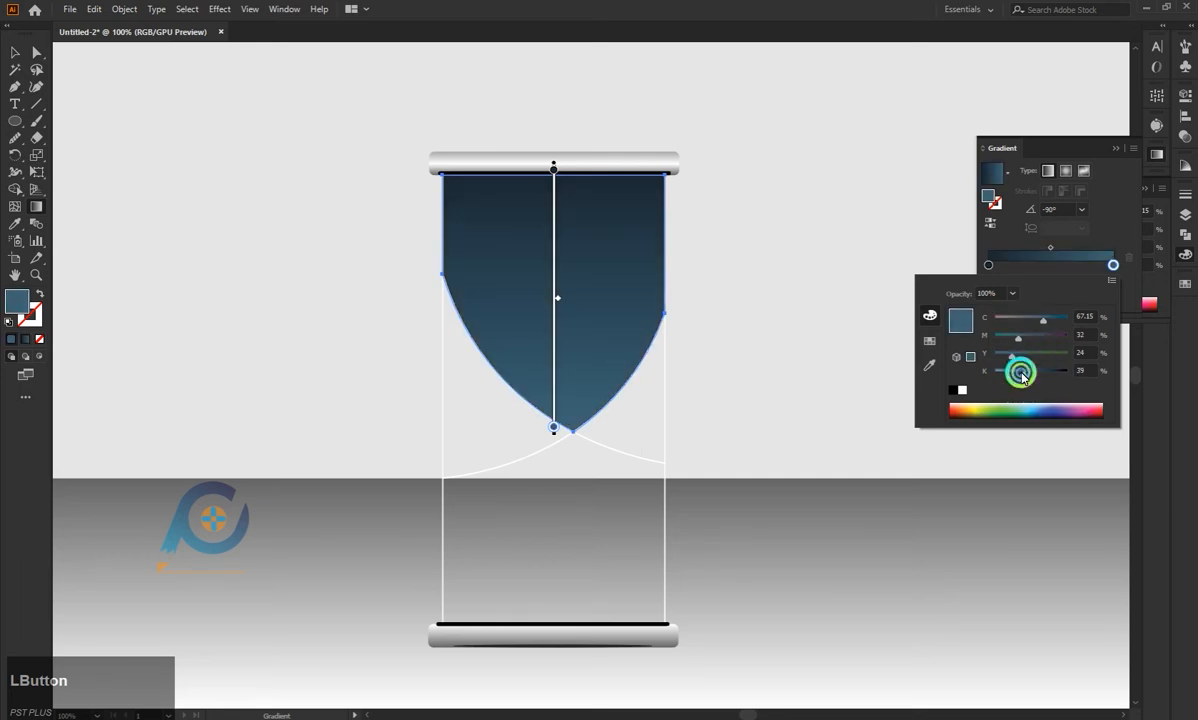
{"action": "left_click", "coordinate": [1034, 373]}
Adjust the top section's upper gradient stop to navy by setting Y 43 and K 52.
{"action": "left_click", "coordinate": [550, 168]}
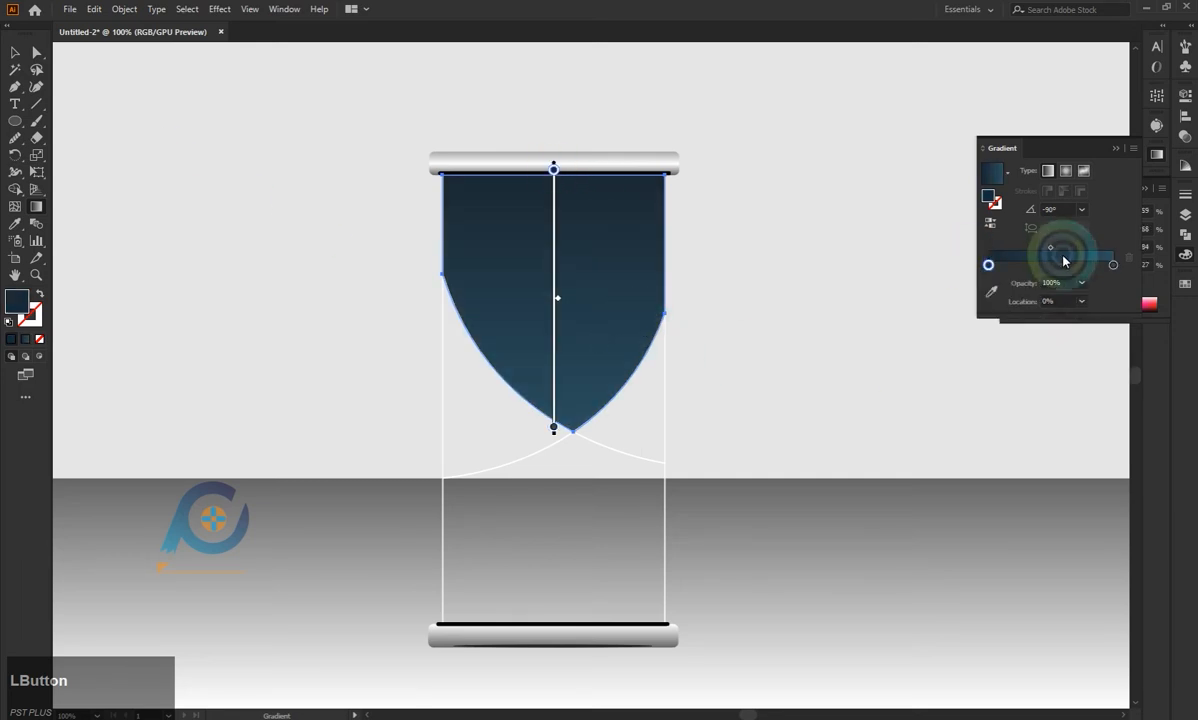
{"action": "left_click", "coordinate": [1185, 255]}
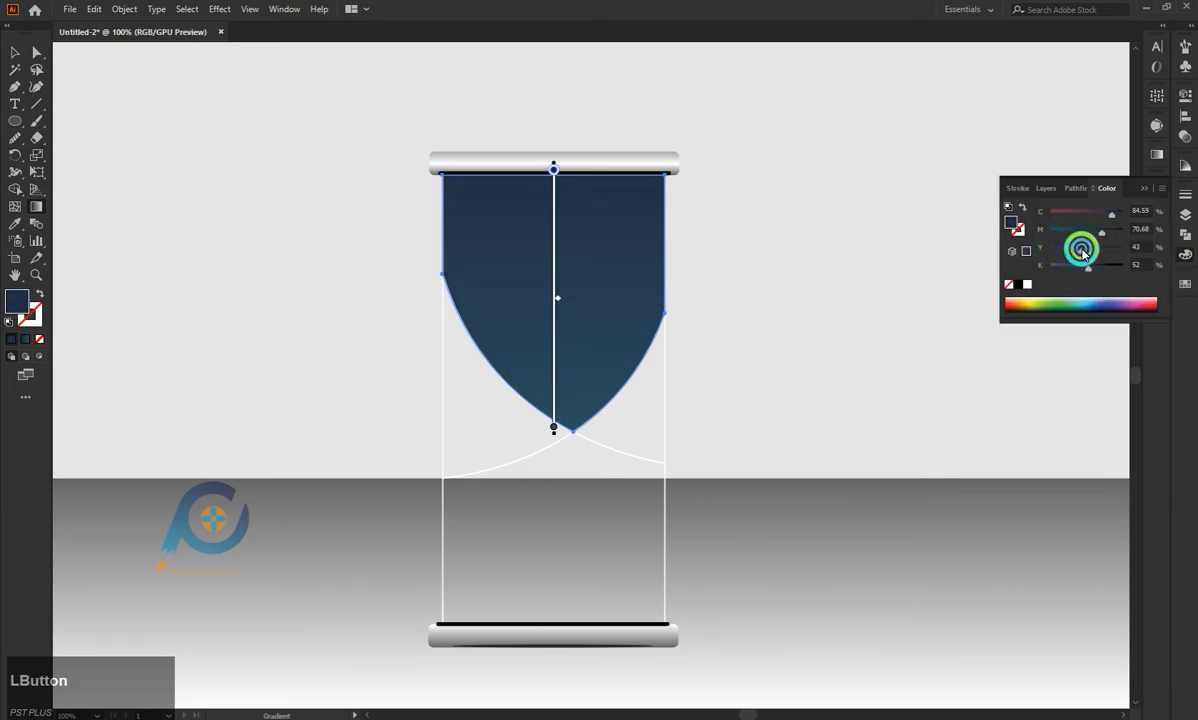
{"action": "key", "text": "v"}
{"action": "left_click", "coordinate": [193, 217]}
Copy the top section's gradient fill onto the left, right and bottom sections with the Eyedropper.
{"action": "left_click", "coordinate": [445, 383]}
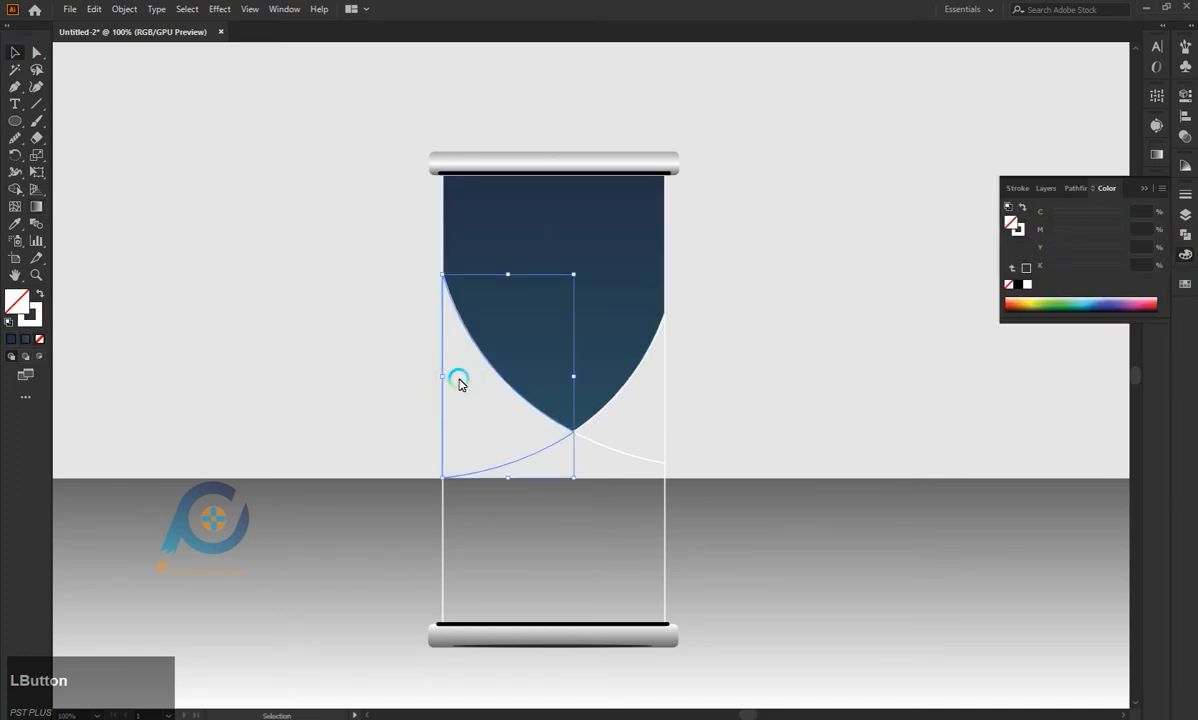
{"action": "key", "text": "i"}
{"action": "left_click", "coordinate": [508, 358]}
{"action": "key", "text": "a"}
{"action": "left_click", "coordinate": [665, 415]}
{"action": "key", "text": "i"}
{"action": "left_click", "coordinate": [588, 365]}
{"action": "key", "text": "a"}
{"action": "left_click", "coordinate": [665, 484]}
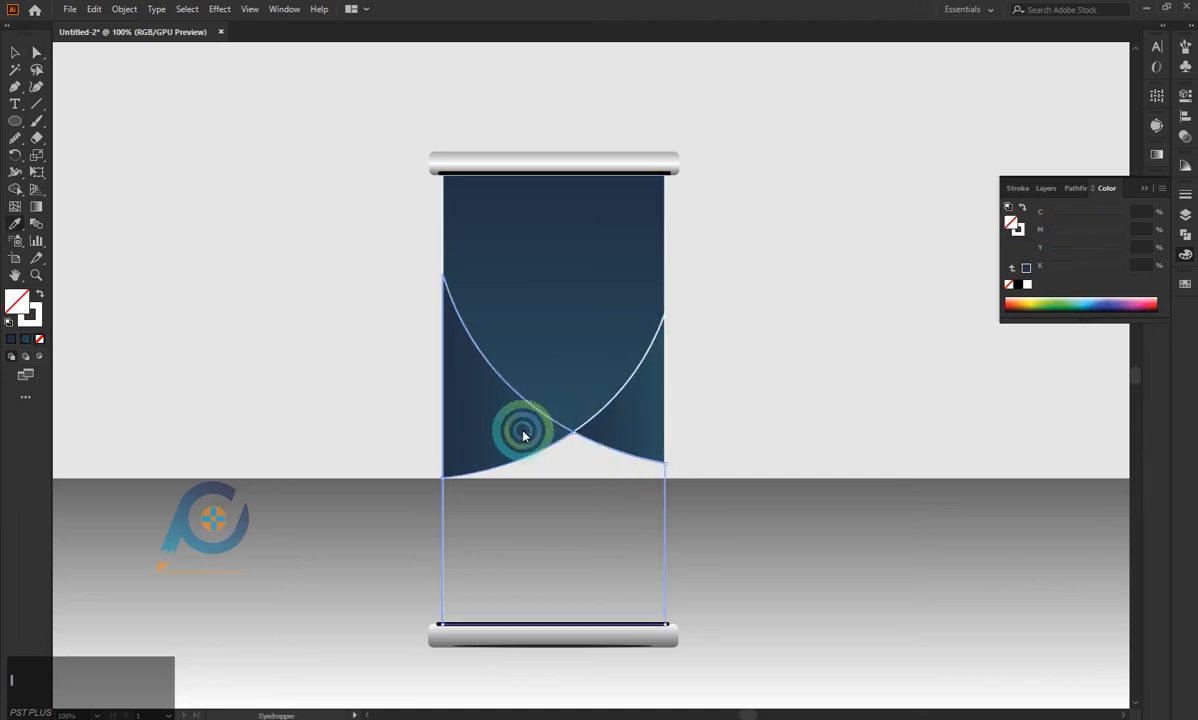
{"action": "left_click", "coordinate": [522, 436]}
Redirect the bottom section's gradient so it darkens toward the base, and run the right section's gradient diagonally.
{"action": "left_click", "coordinate": [36, 206]}
{"action": "left_click_drag", "start_coordinate": [677, 532], "coordinate": [527, 413]}
{"action": "left_click", "coordinate": [15, 52]}
{"action": "left_click", "coordinate": [650, 420]}
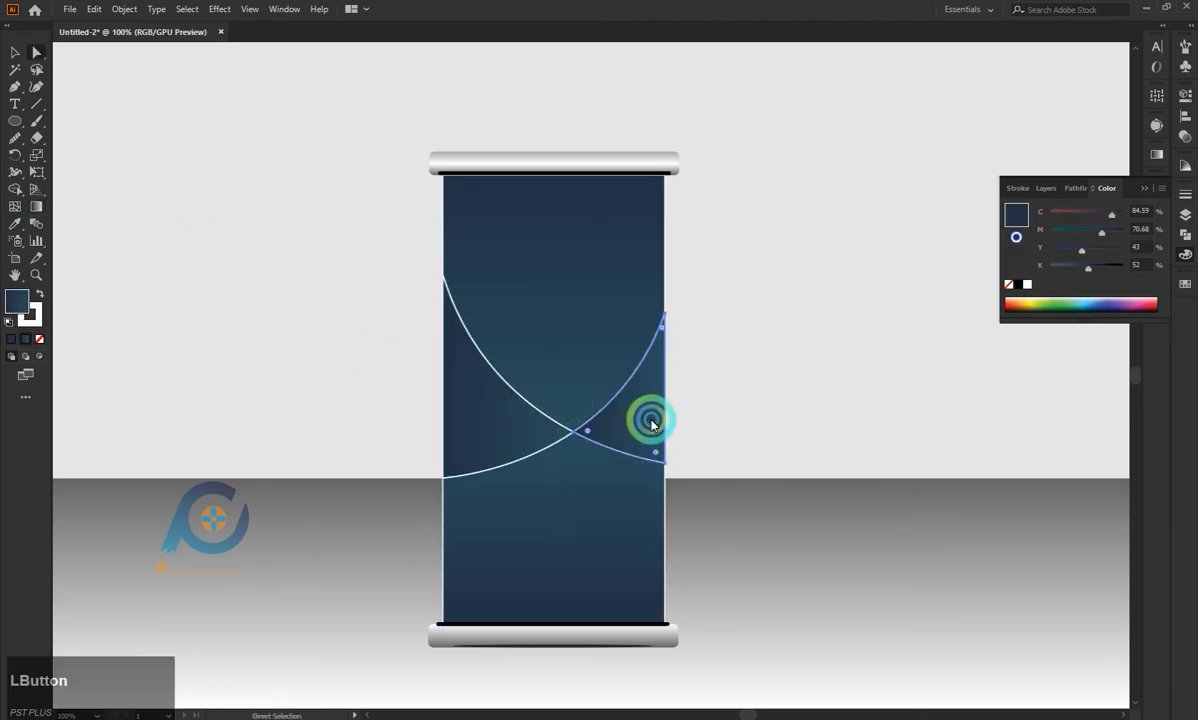
{"action": "key", "text": "g"}
{"action": "left_click_drag", "start_coordinate": [468, 410], "coordinate": [486, 438]}
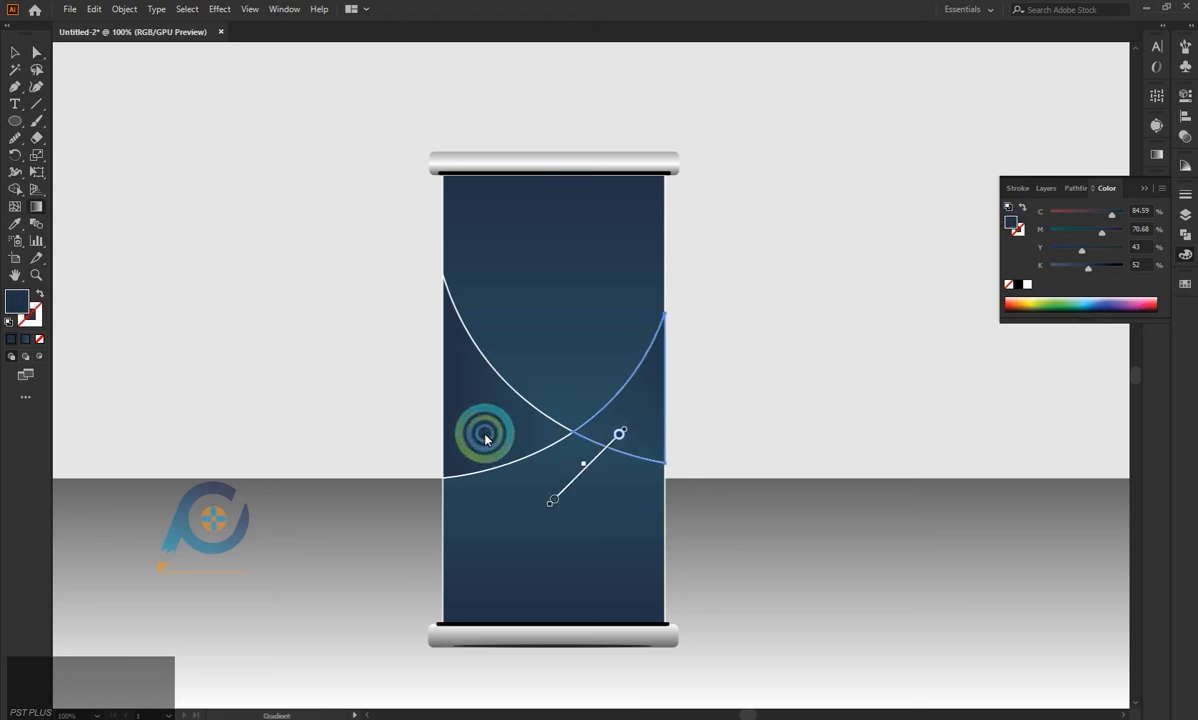
Select all the banner panel sections and remove their stroke.
{"action": "left_click", "coordinate": [36, 52]}
{"action": "left_click", "coordinate": [444, 396]}
{"action": "mouse_move", "coordinate": [342, 310]}
{"action": "left_mouse_down"}
{"action": "mouse_move", "coordinate": [722, 522]}
{"action": "mouse_move", "coordinate": [739, 502]}
{"action": "left_mouse_up"}
{"action": "left_click", "coordinate": [35, 316]}
{"action": "left_click", "coordinate": [39, 339]}
{"action": "left_click", "coordinate": [238, 344]}
Apply Offset Path to the selected banner sections and deselect them.
{"action": "left_click", "coordinate": [124, 9]}
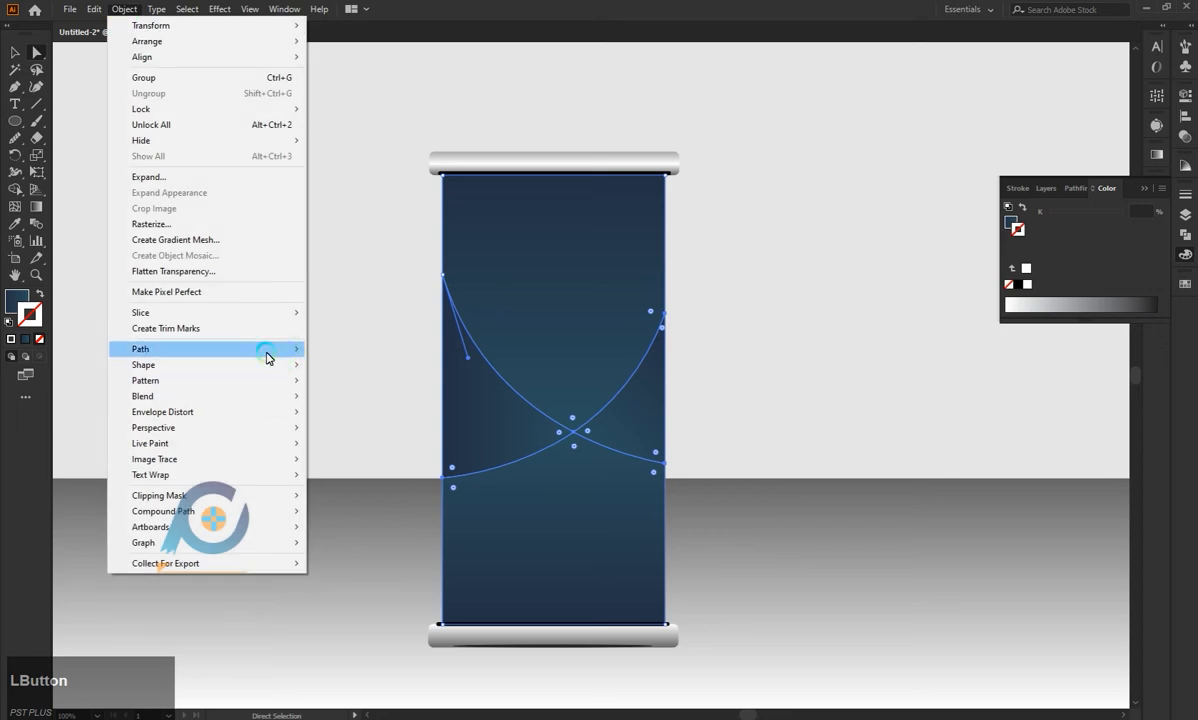
{"action": "mouse_move", "coordinate": [262, 350]}
{"action": "left_click", "coordinate": [440, 399]}
{"action": "left_click", "coordinate": [160, 78]}
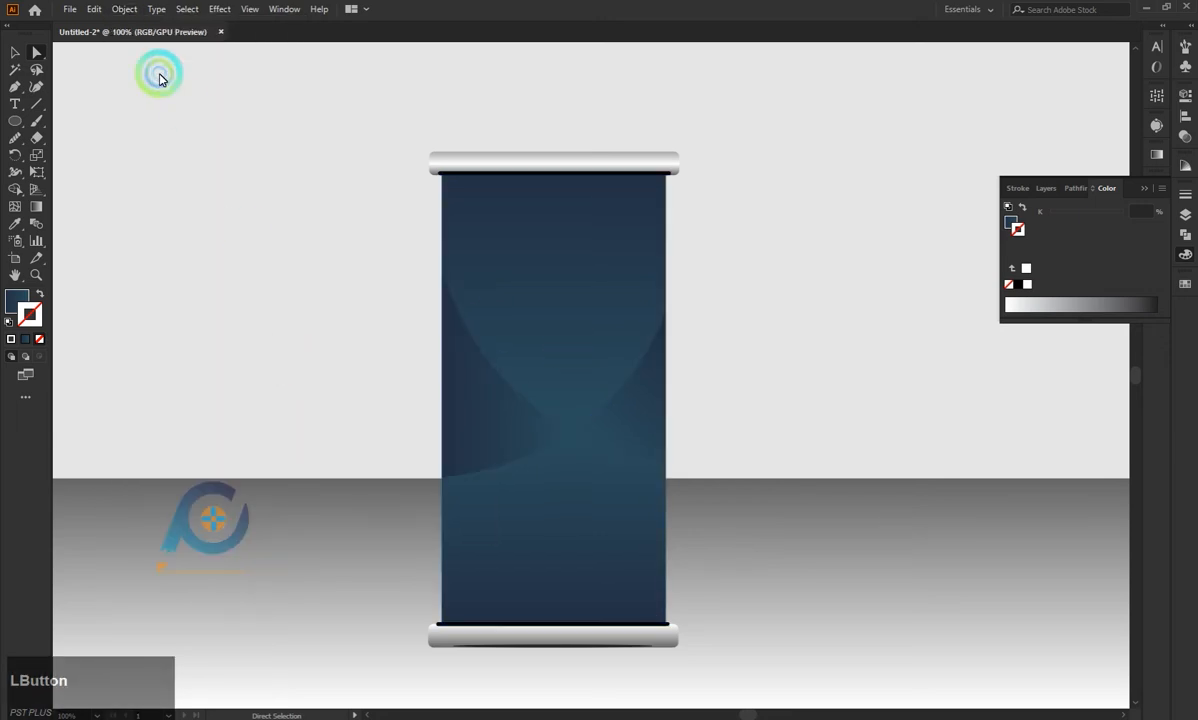
Redraw the bottom section's gradient at a steep diagonal, running from the curve intersection down to the base.
{"action": "left_click", "coordinate": [555, 505]}
{"action": "key", "text": "g"}
{"action": "left_click", "coordinate": [16, 300]}
{"action": "mouse_move", "coordinate": [555, 431]}
{"action": "left_mouse_down"}
{"action": "mouse_move", "coordinate": [559, 450]}
{"action": "mouse_move", "coordinate": [556, 416]}
{"action": "mouse_move", "coordinate": [636, 444]}
{"action": "left_mouse_up"}
{"action": "mouse_move", "coordinate": [554, 420]}
{"action": "left_mouse_down"}
{"action": "mouse_move", "coordinate": [617, 420]}
{"action": "mouse_move", "coordinate": [557, 494]}
{"action": "left_mouse_up"}
Set the bottom section's dark gradient stop to deep navy, 0D0C45.
{"action": "double_click", "coordinate": [535, 607]}
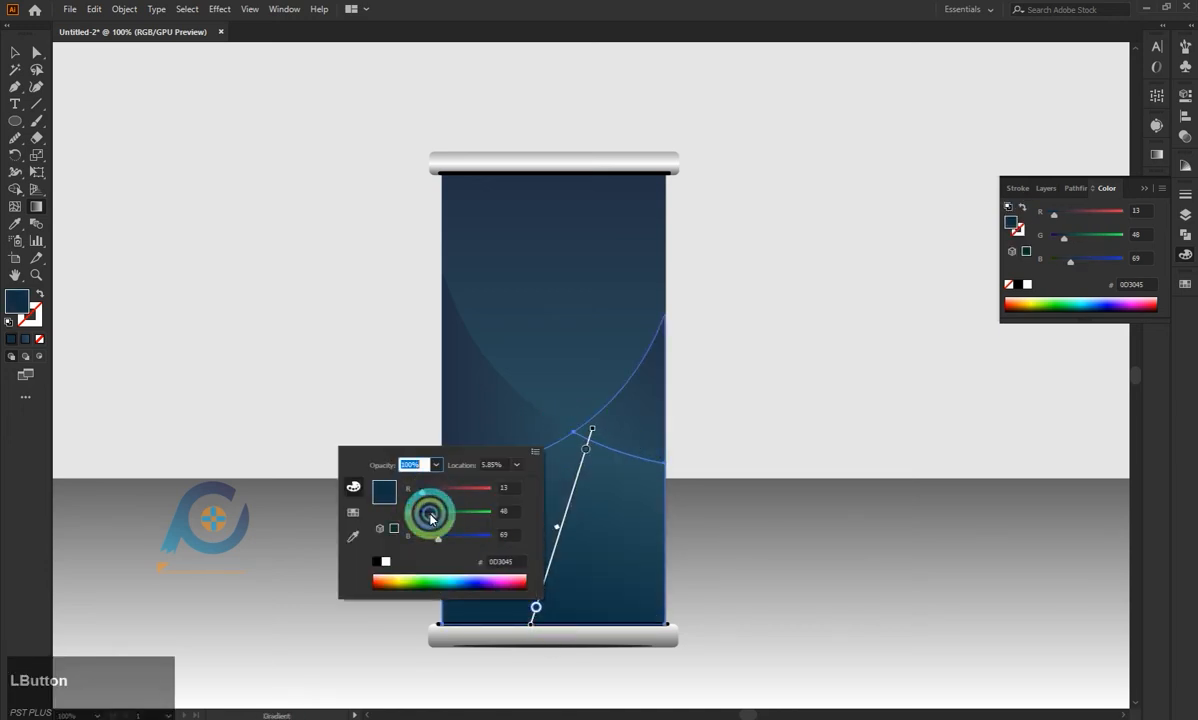
{"action": "left_click_drag", "start_coordinate": [430, 515], "coordinate": [422, 515]}
{"action": "left_click", "coordinate": [14, 52]}
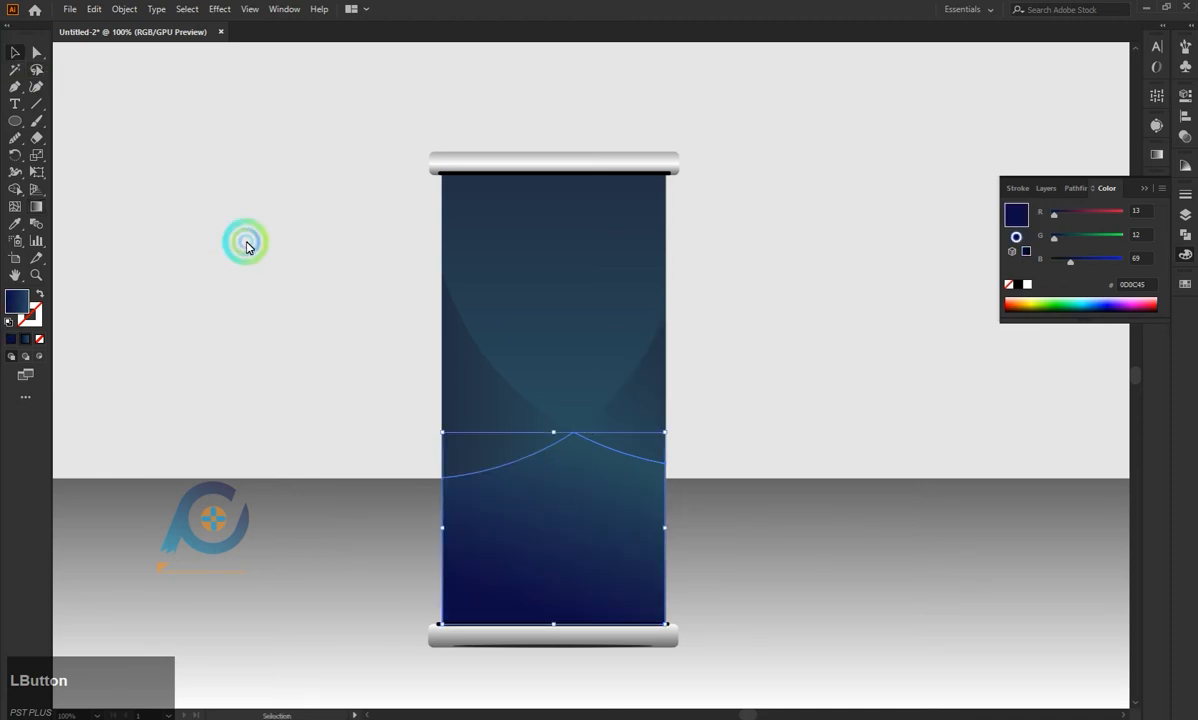
{"action": "left_click", "coordinate": [246, 241]}
Recolor the bottom section's dark gradient stop to CMYK 100, 84, 22, 48.
{"action": "left_click", "coordinate": [556, 600]}
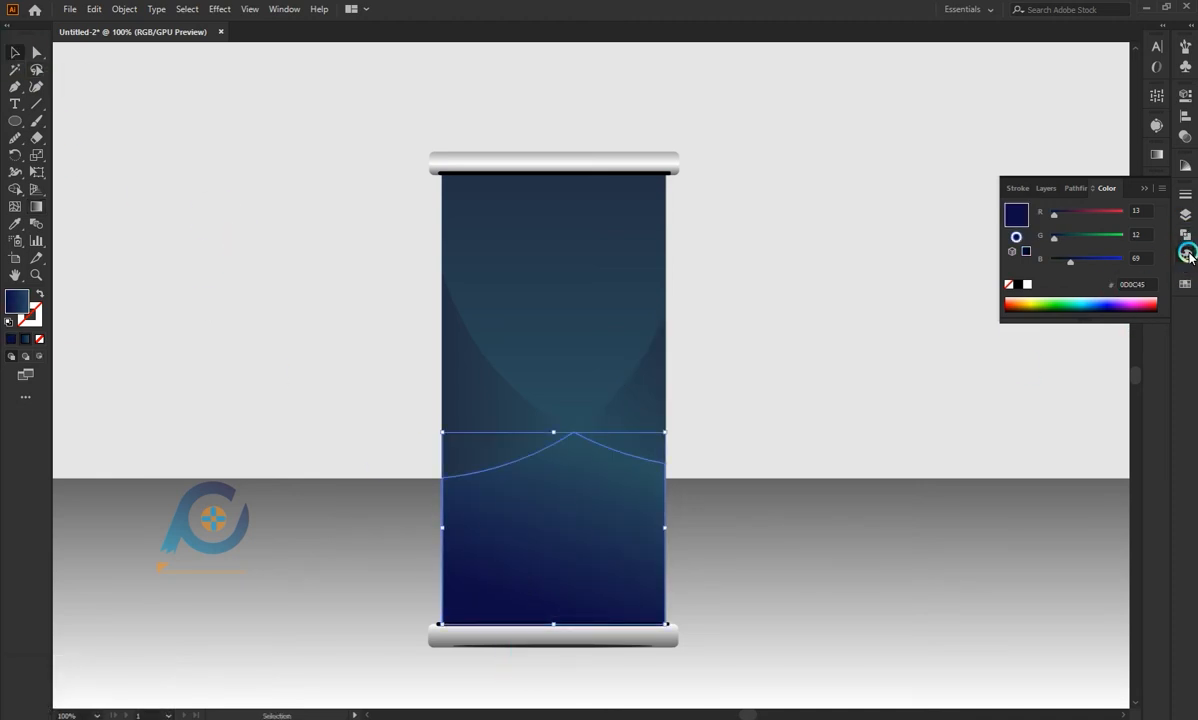
{"action": "left_click", "coordinate": [1182, 255]}
{"action": "left_click", "coordinate": [1162, 196]}
{"action": "left_click", "coordinate": [1080, 260]}
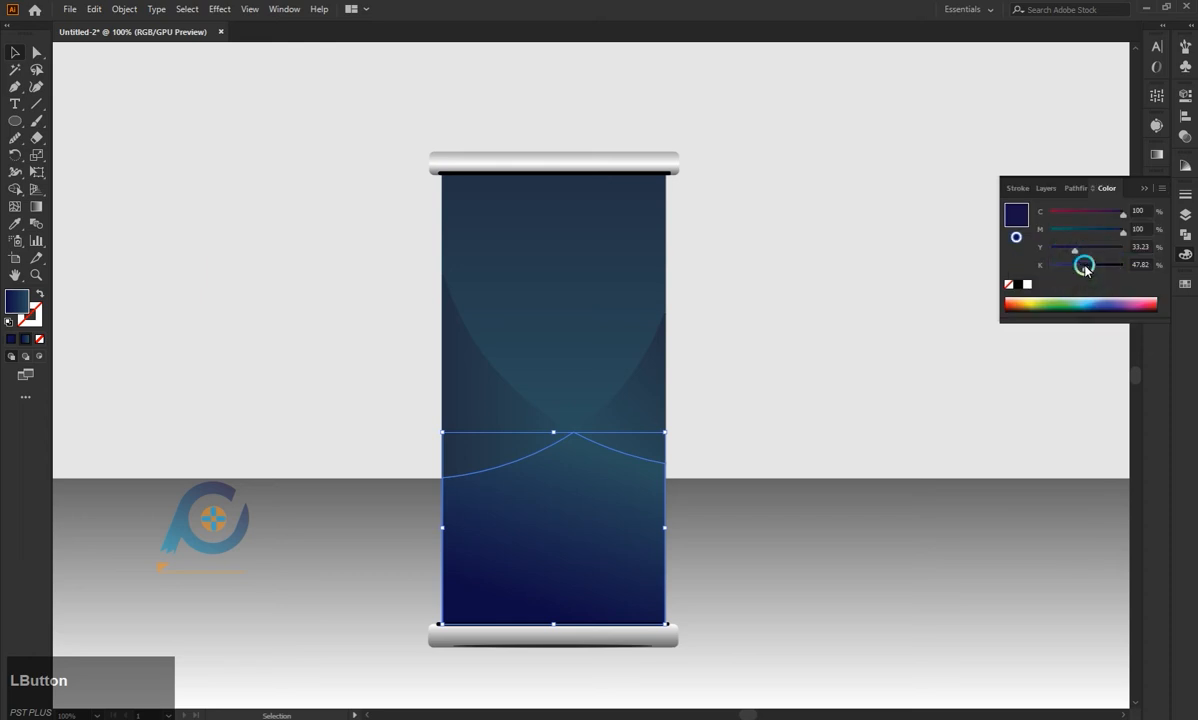
{"action": "left_click_drag", "start_coordinate": [1110, 231], "coordinate": [1113, 234]}
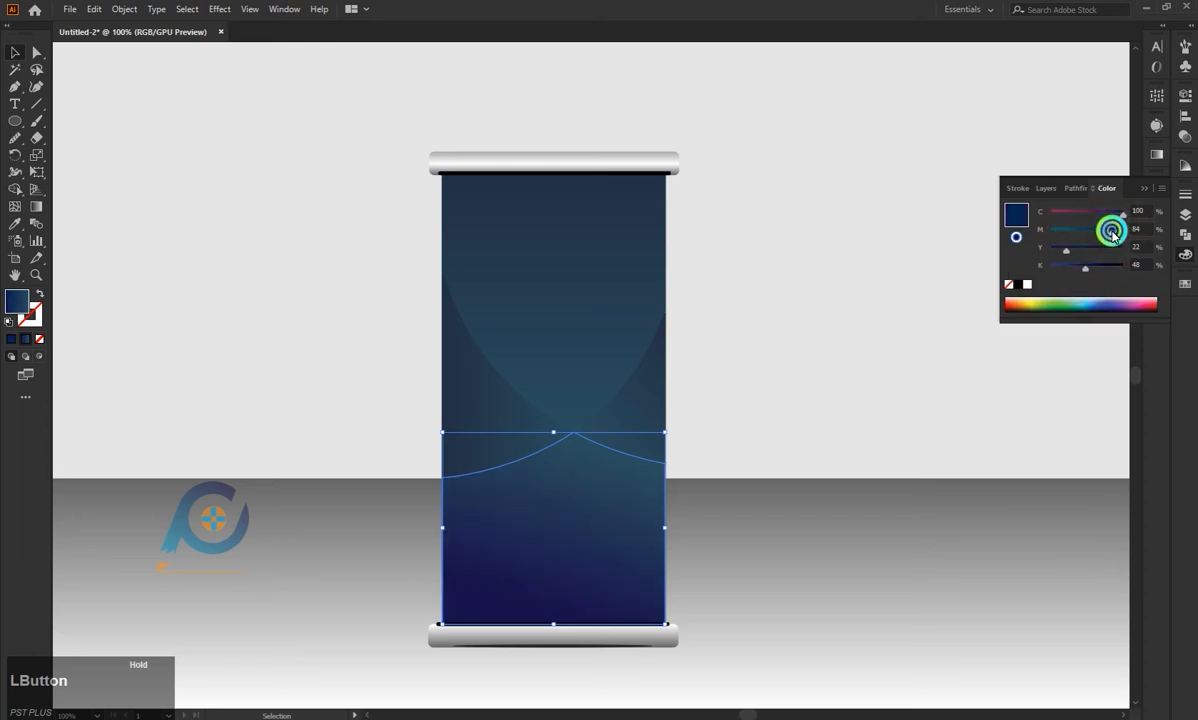
{"action": "left_click", "coordinate": [770, 303]}
Lighten the right section's inner gradient stop to K 15 and pull the dark end closer to the panel edge.
{"action": "left_click", "coordinate": [492, 447]}
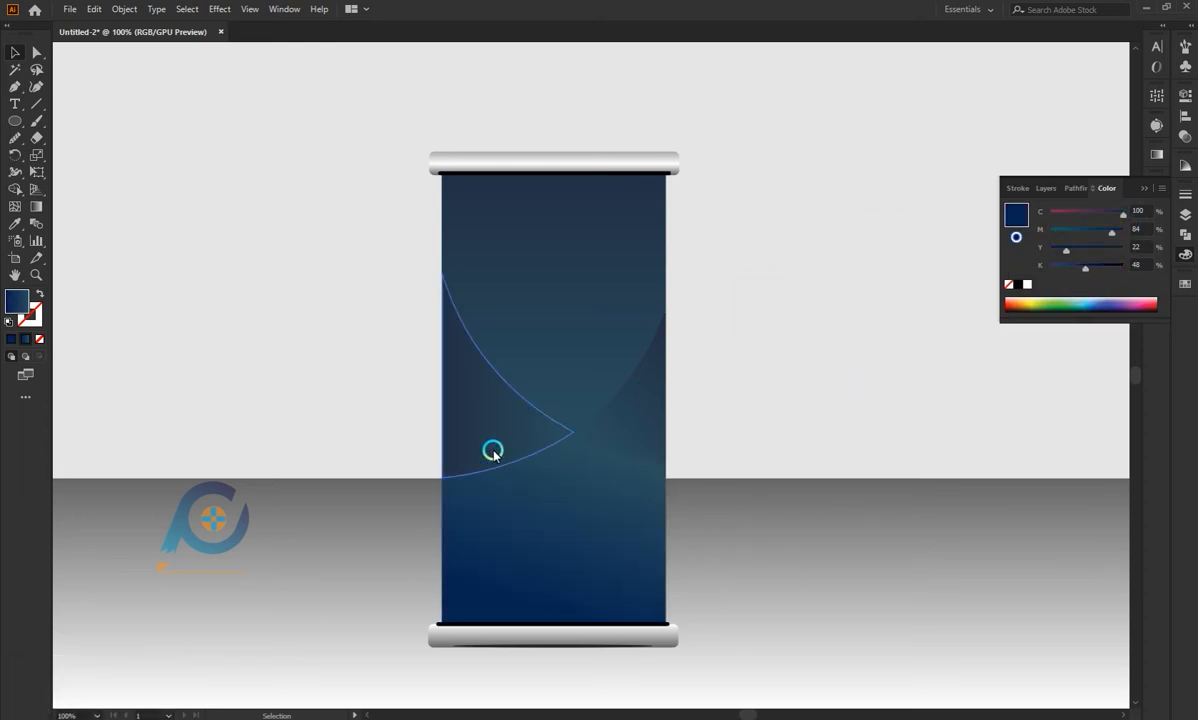
{"action": "left_click", "coordinate": [771, 392]}
{"action": "left_click", "coordinate": [605, 395]}
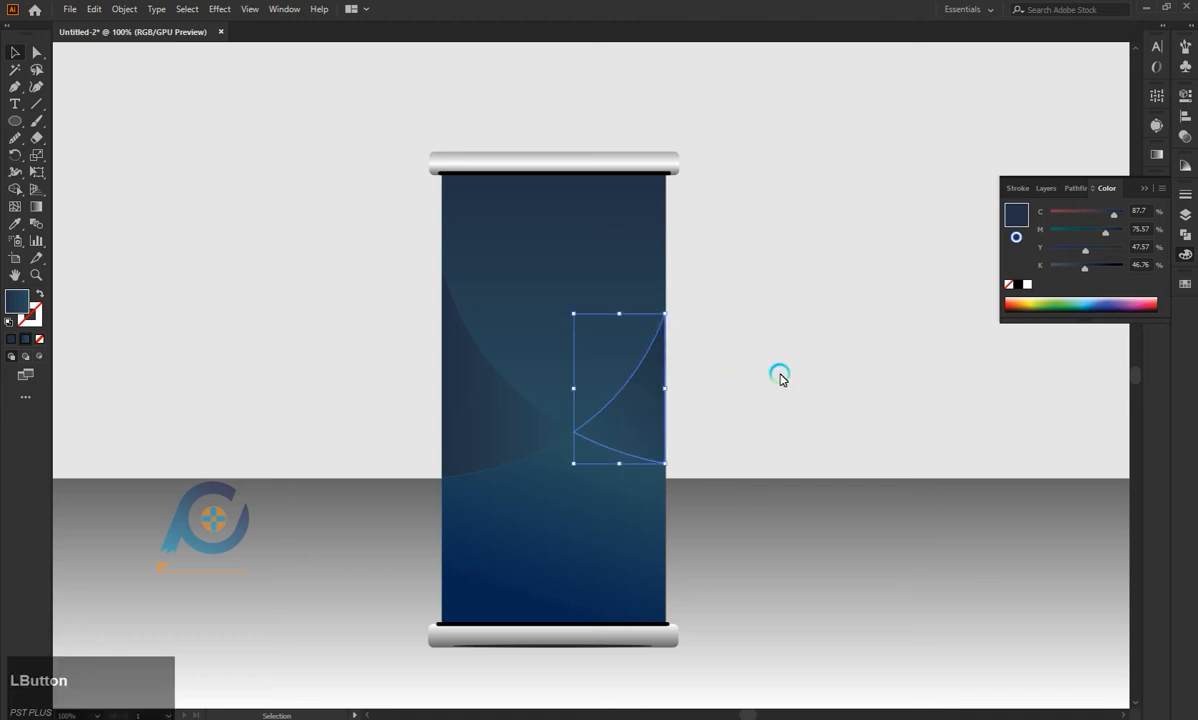
{"action": "key", "text": "g"}
{"action": "double_click", "coordinate": [588, 447]}
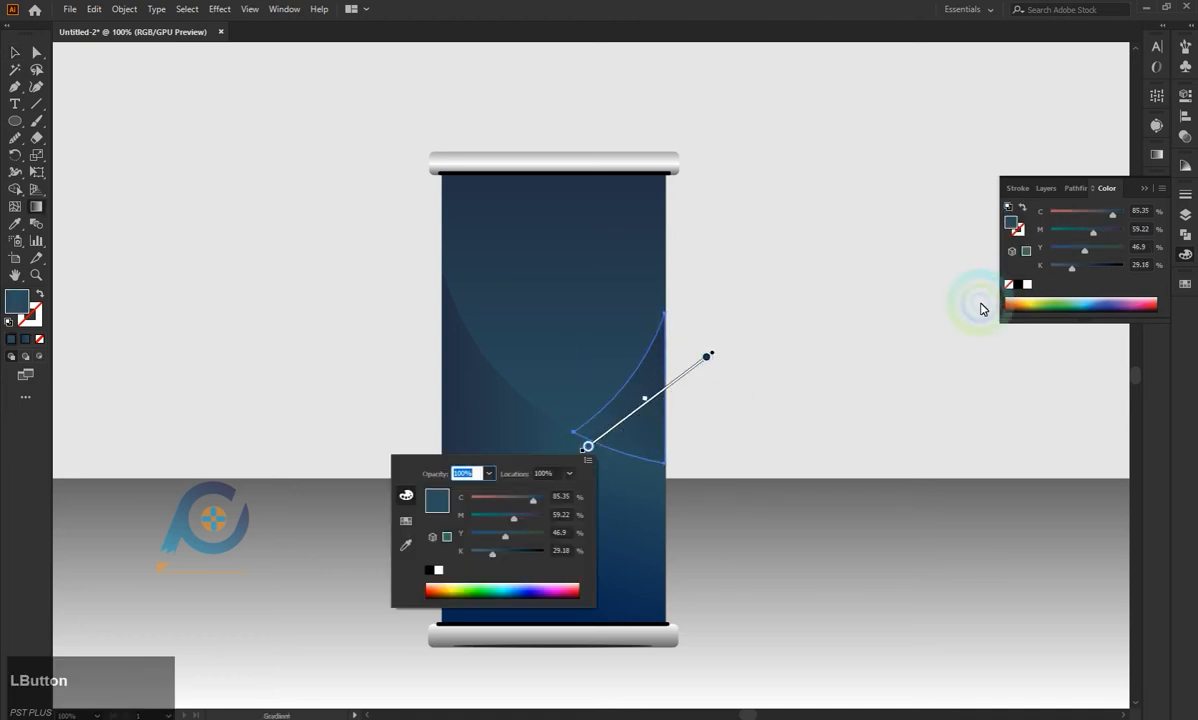
{"action": "left_click", "coordinate": [645, 400]}
{"action": "left_click", "coordinate": [587, 447]}
{"action": "left_click", "coordinate": [1061, 267]}
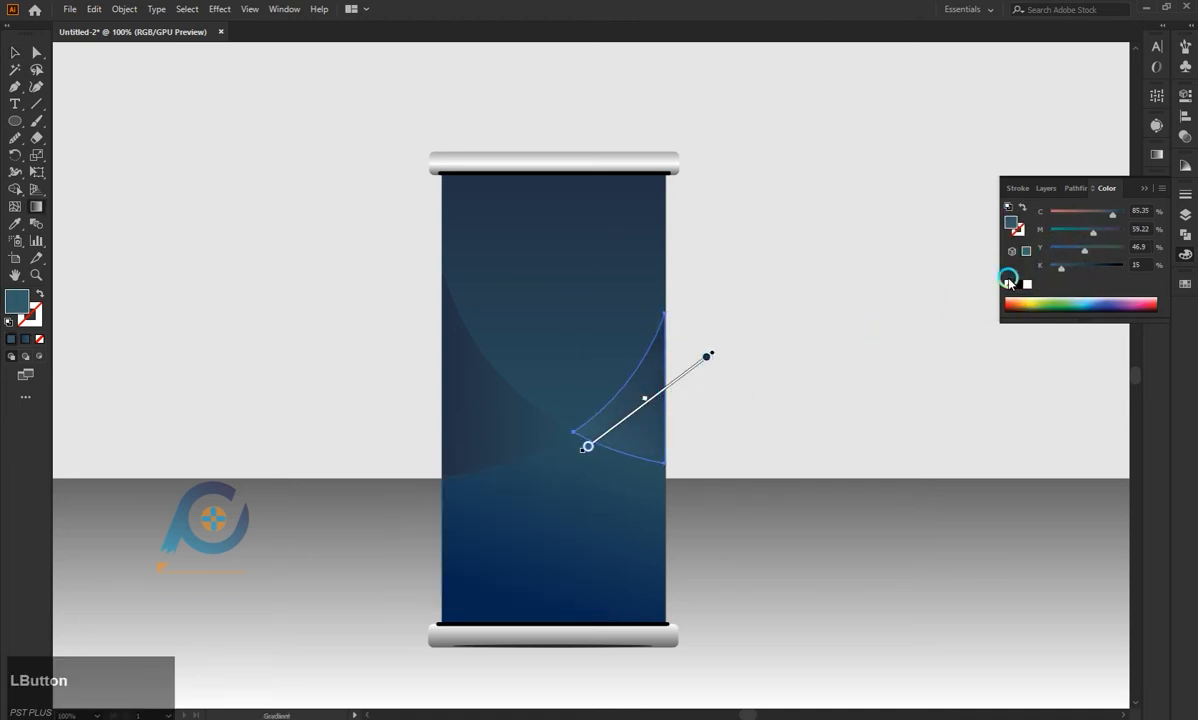
{"action": "left_click_drag", "start_coordinate": [708, 356], "coordinate": [683, 377]}
{"action": "key", "text": "a"}
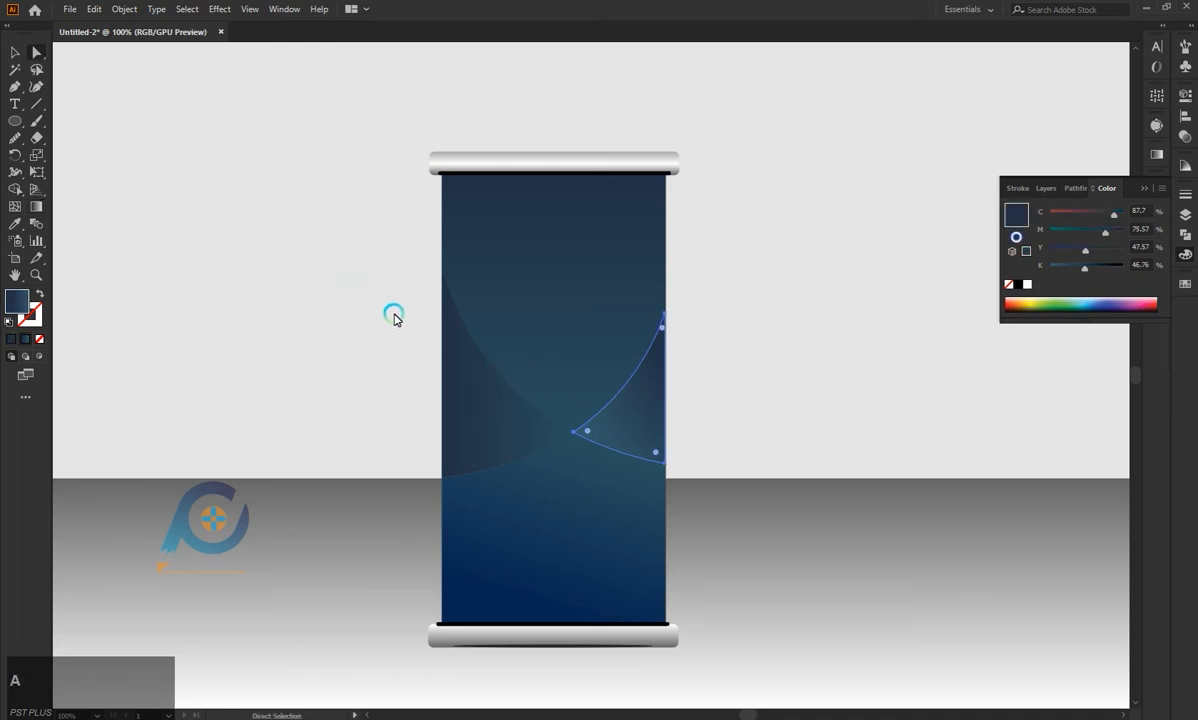
Copy the right section's lightened gradient onto the left section with the Eyedropper.
{"action": "left_click", "coordinate": [743, 397]}
{"action": "left_click", "coordinate": [519, 431]}
{"action": "key", "text": "i"}
{"action": "left_click", "coordinate": [468, 359]}
{"action": "key", "text": "a"}
{"action": "left_click", "coordinate": [557, 331]}
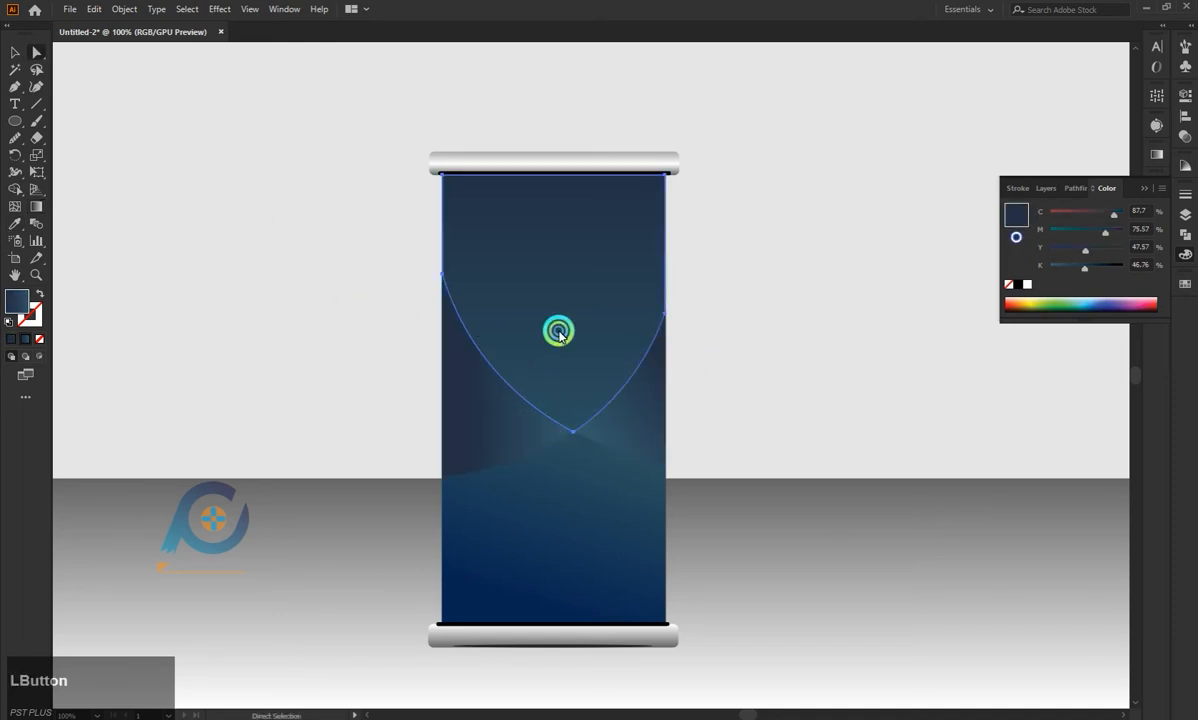
{"action": "left_click", "coordinate": [337, 272]}
{"action": "left_click", "coordinate": [478, 408]}
{"action": "key", "text": "i"}
{"action": "left_click", "coordinate": [647, 383]}
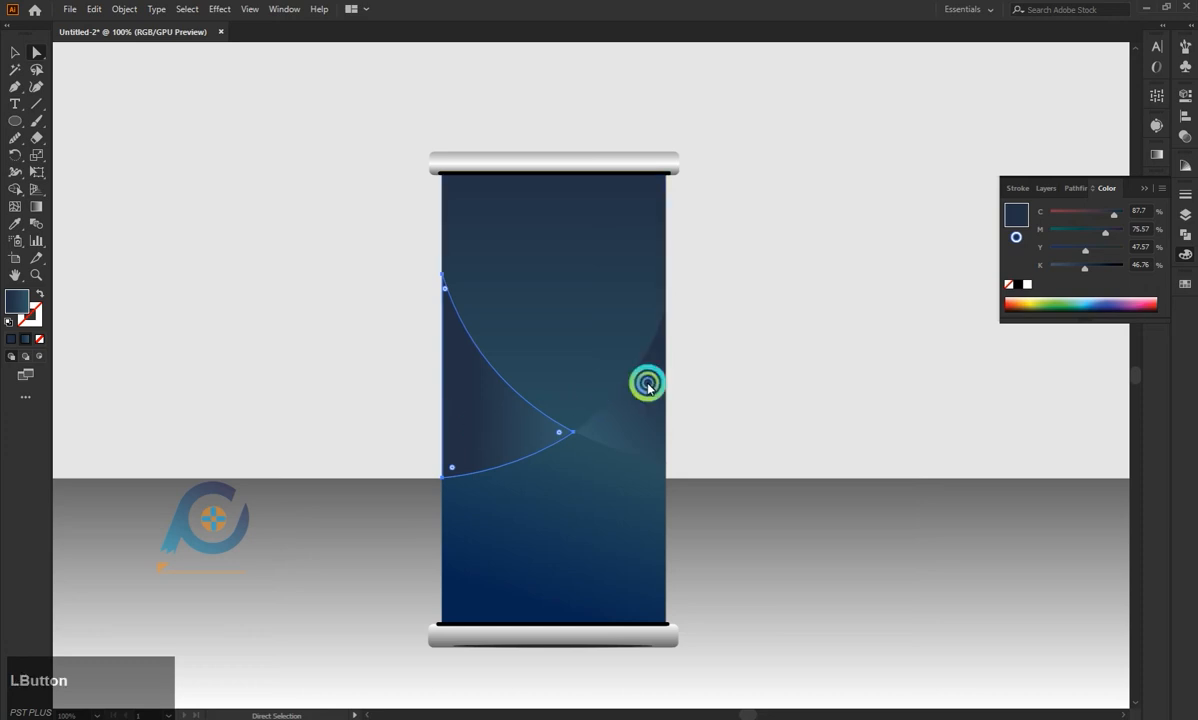
Move the left section's dark gradient stop to the start of the gradient and set its K to 39.
{"action": "left_click", "coordinate": [1157, 156]}
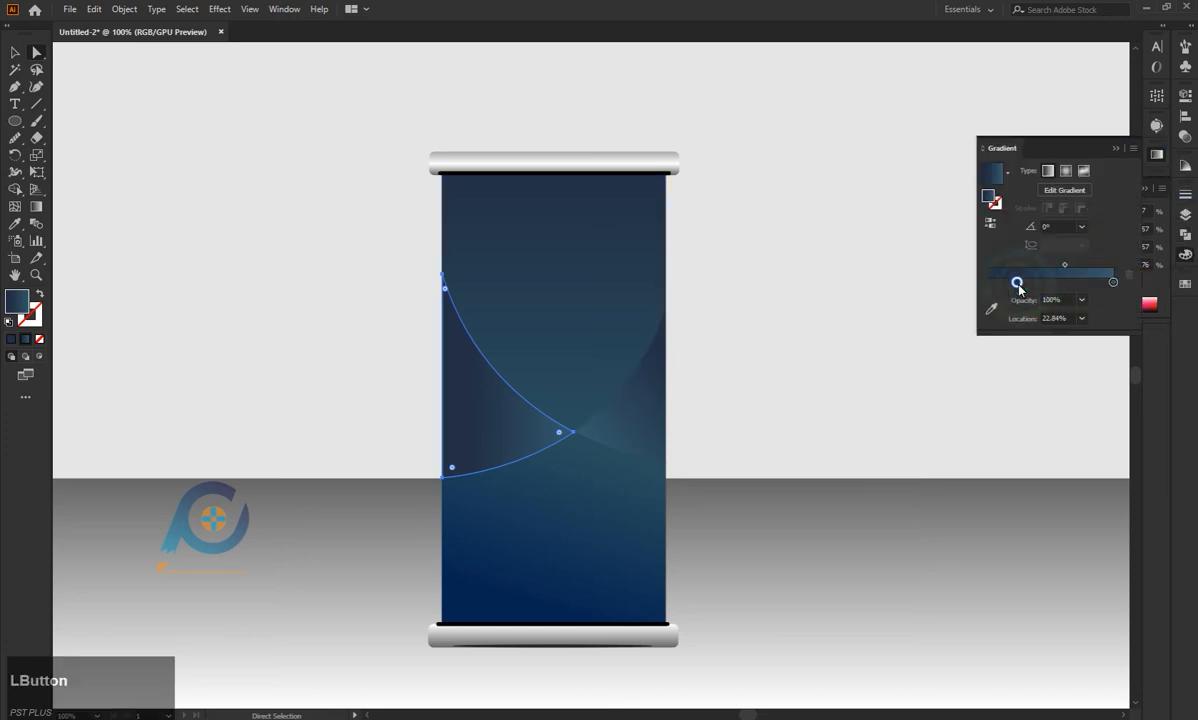
{"action": "left_click", "coordinate": [987, 282]}
{"action": "left_click", "coordinate": [1117, 150]}
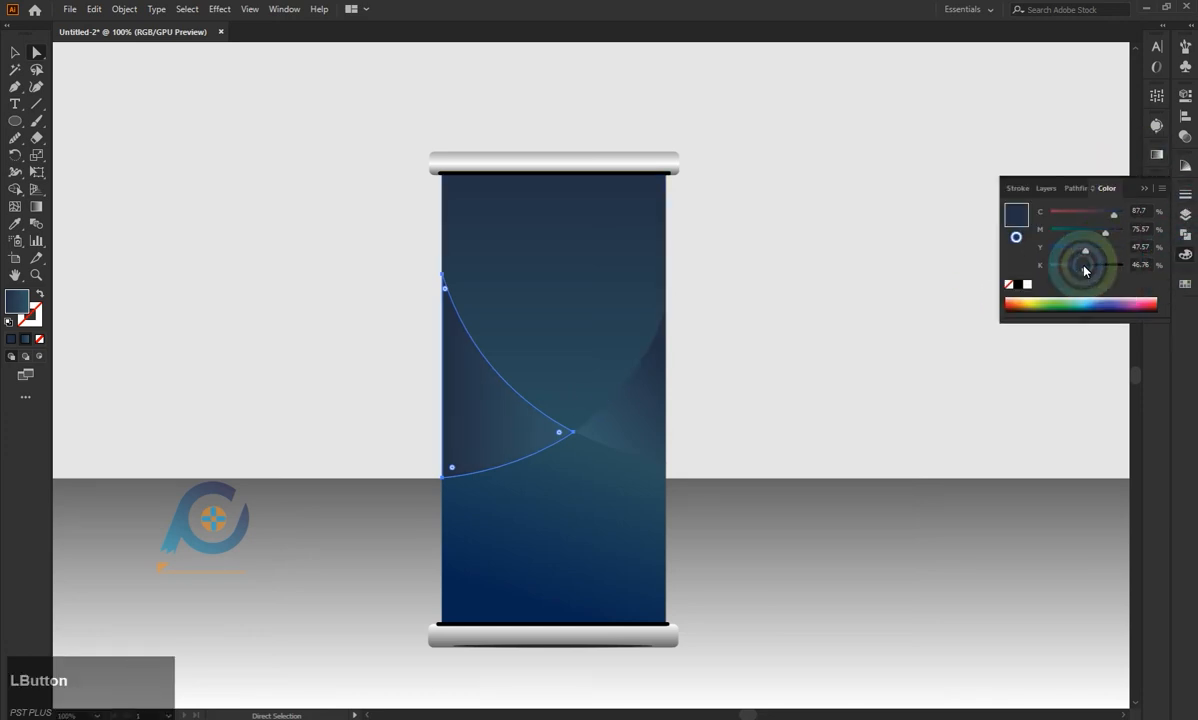
{"action": "left_click_drag", "start_coordinate": [1085, 264], "coordinate": [1077, 265]}
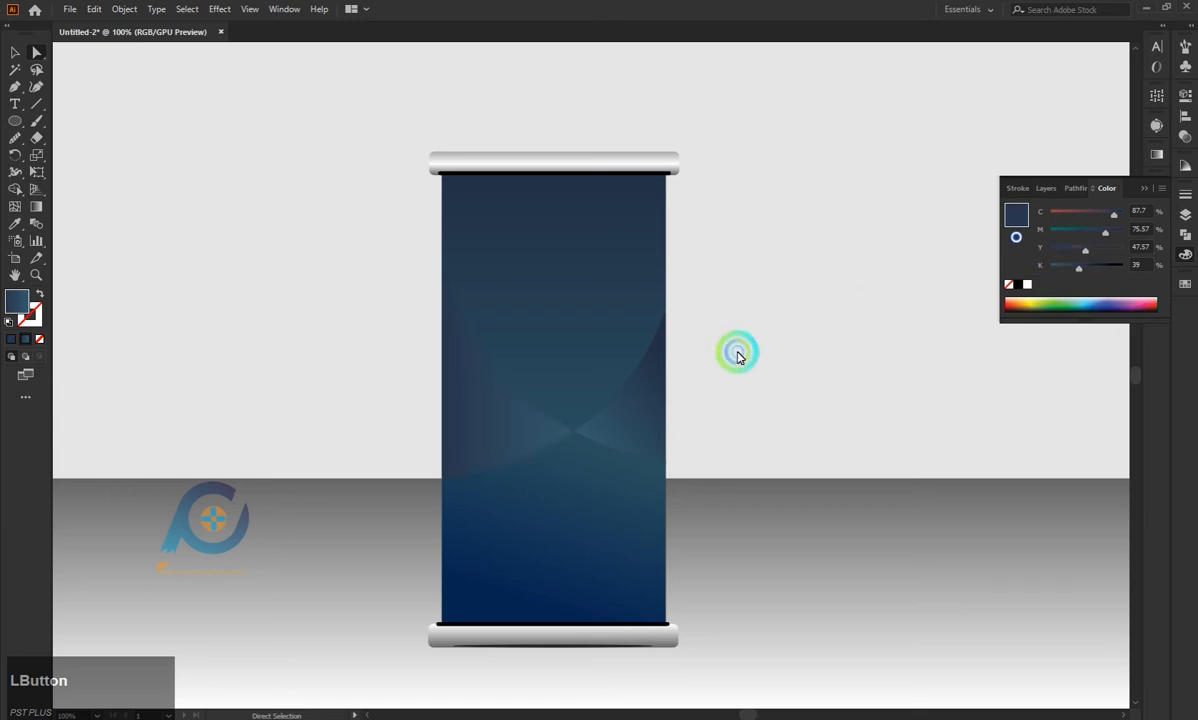
Copy the right section's gradient colors onto the top section with the Eyedropper.
{"action": "left_click", "coordinate": [578, 447]}
{"action": "left_click", "coordinate": [631, 390]}
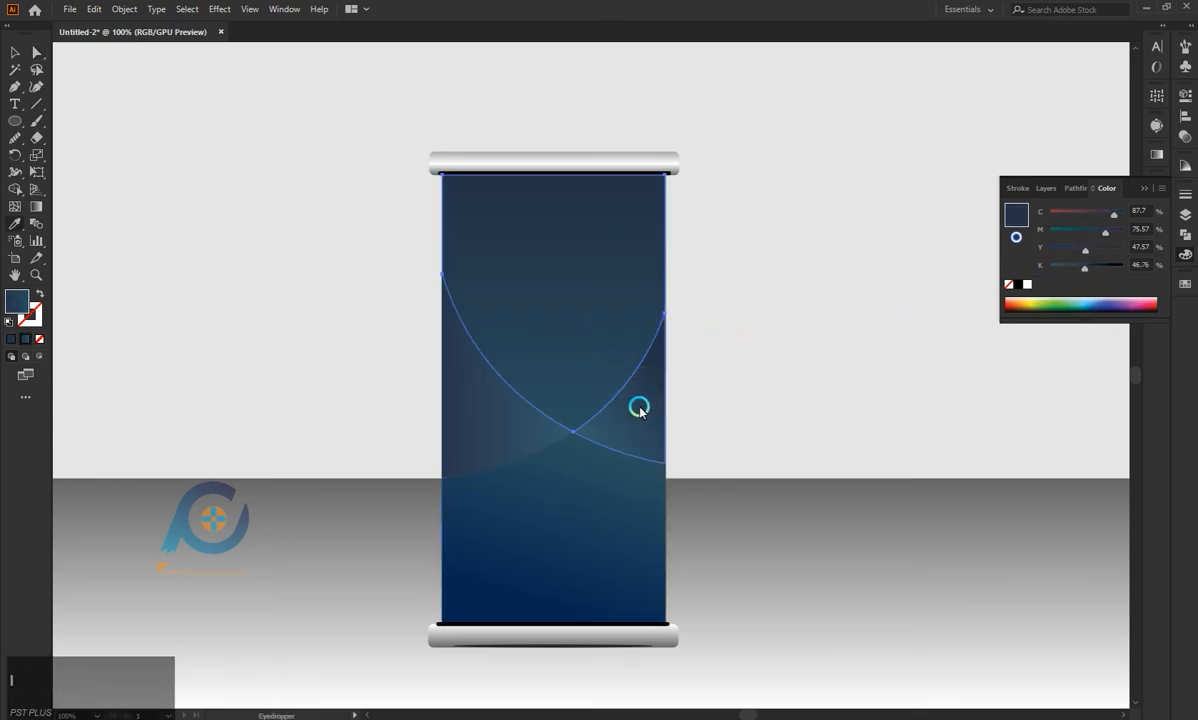
{"action": "key", "text": "a"}
{"action": "left_click", "coordinate": [751, 335]}
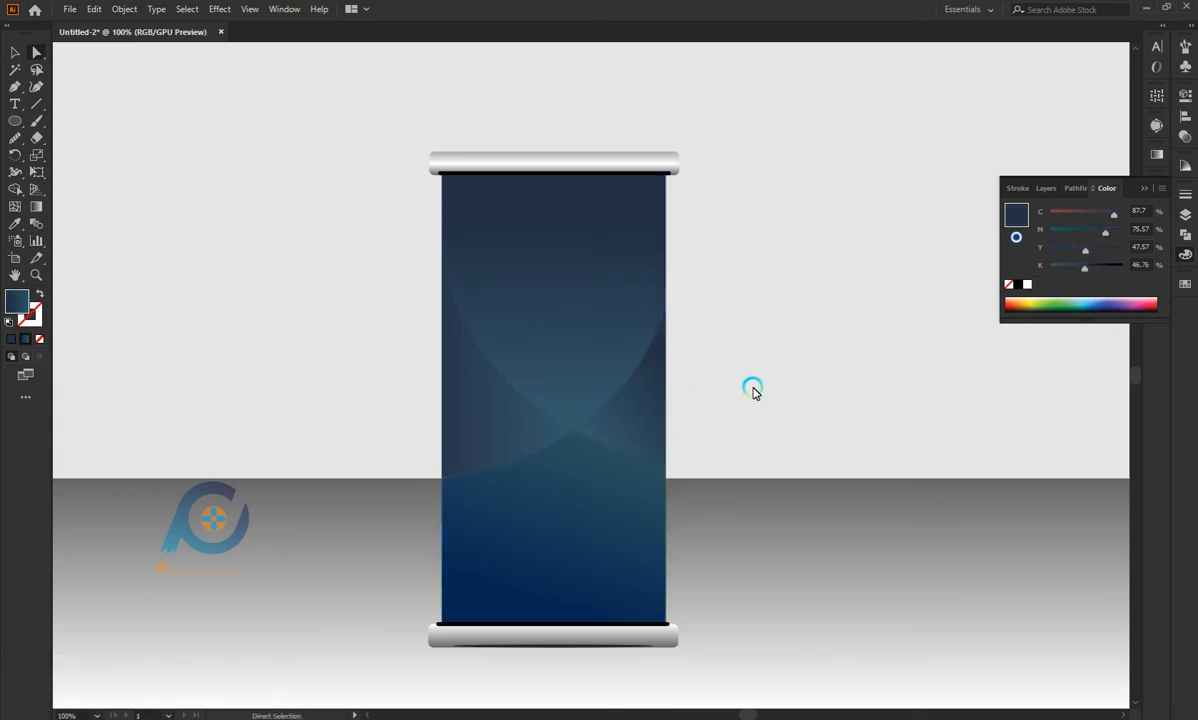
Copy the top section's gradient colors onto the bottom section with the Eyedropper and deselect it.
{"action": "scroll", "coordinate": [752, 390], "scroll_direction": "down", "scroll_amount": 2}
{"action": "scroll", "coordinate": [717, 324], "scroll_direction": "up", "scroll_amount": 1}
{"action": "left_click", "coordinate": [626, 495]}
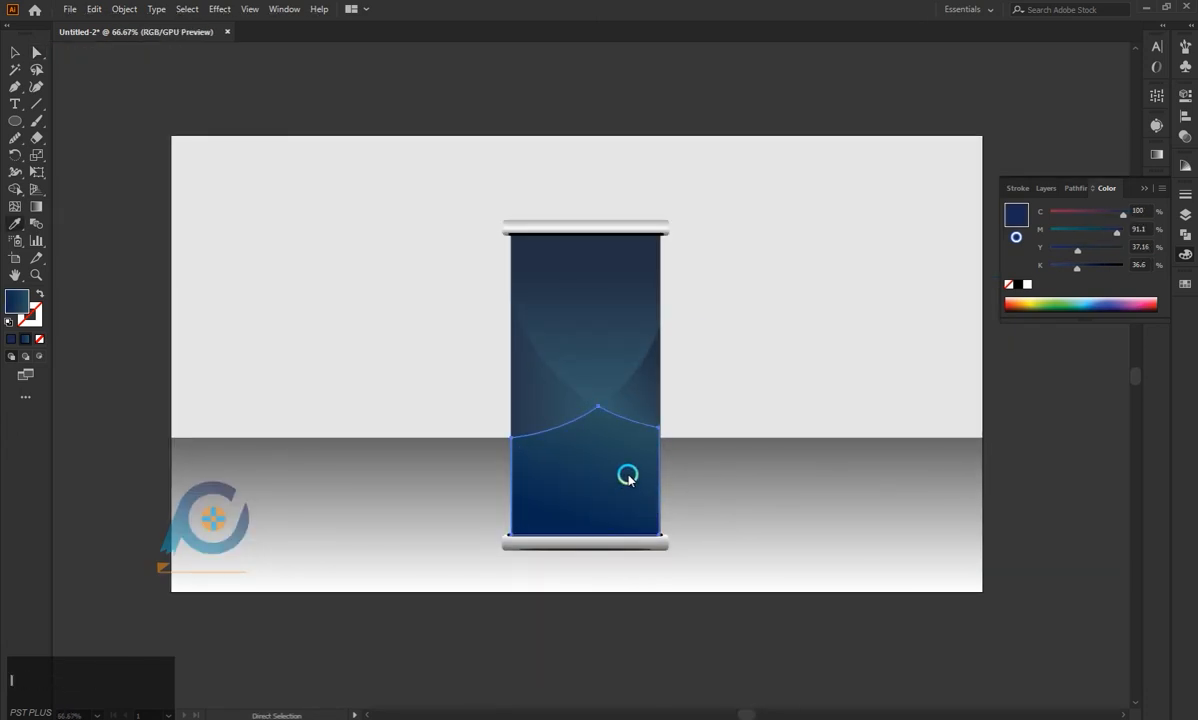
{"action": "left_click", "coordinate": [569, 328]}
{"action": "key", "text": "a"}
{"action": "left_click", "coordinate": [699, 388]}
{"action": "scroll", "coordinate": [594, 390], "scroll_direction": "up", "scroll_amount": 4}
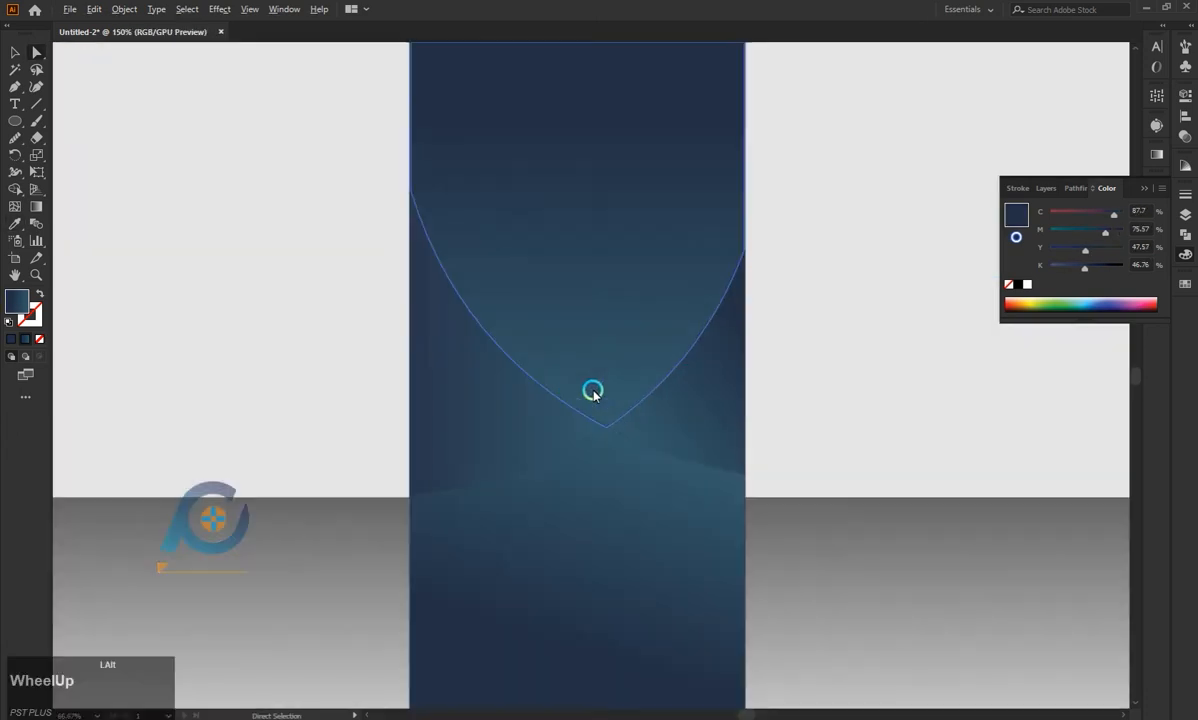
{"action": "scroll", "coordinate": [795, 362], "scroll_direction": "down", "scroll_amount": 2}
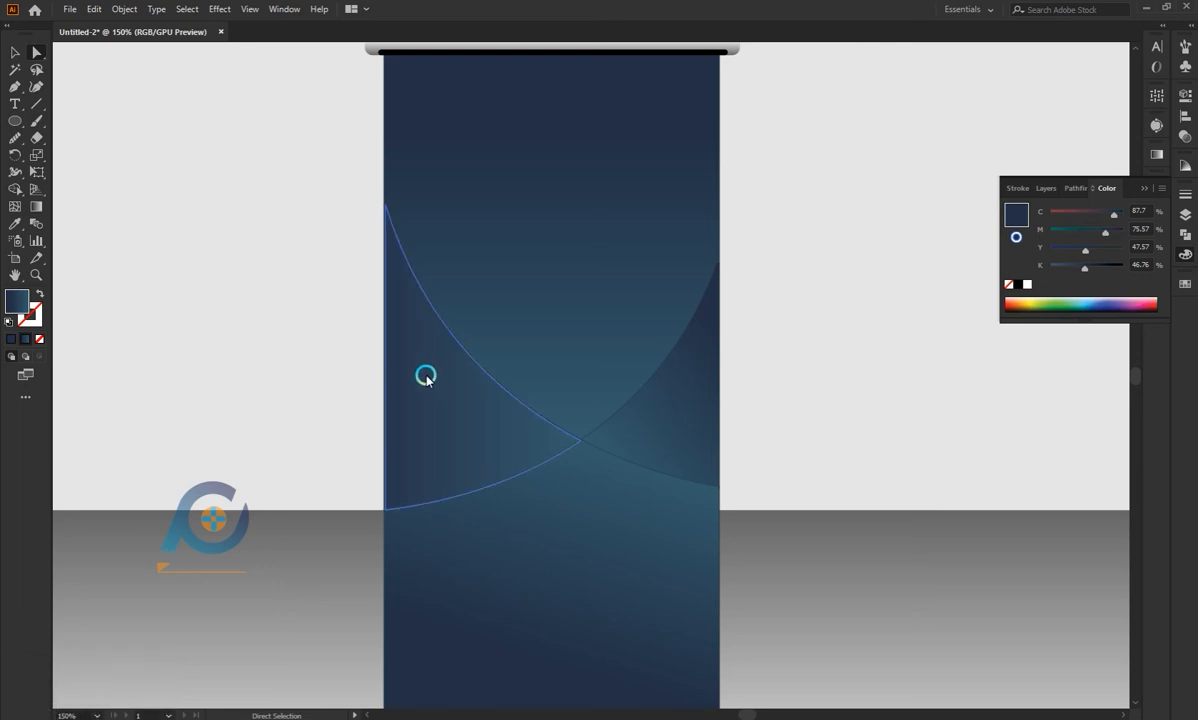
{"action": "left_click", "coordinate": [455, 408]}
{"action": "left_click_drag", "start_coordinate": [201, 339], "coordinate": [727, 479]}
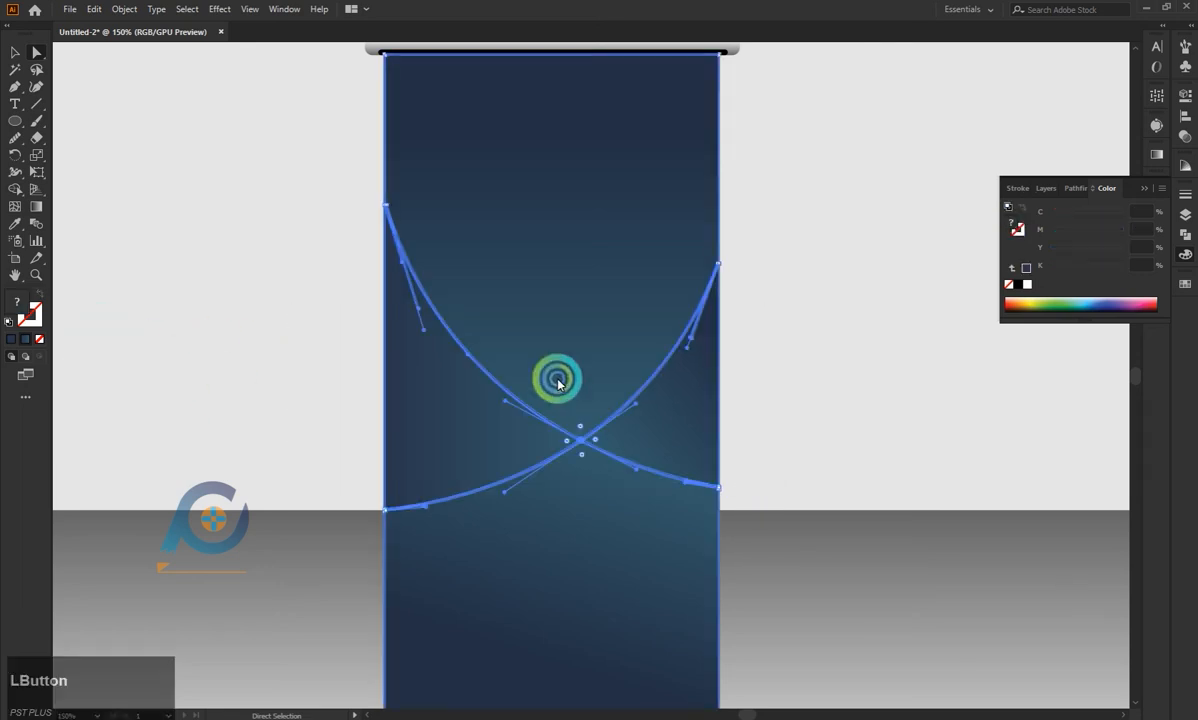
{"action": "left_click", "coordinate": [1184, 96]}
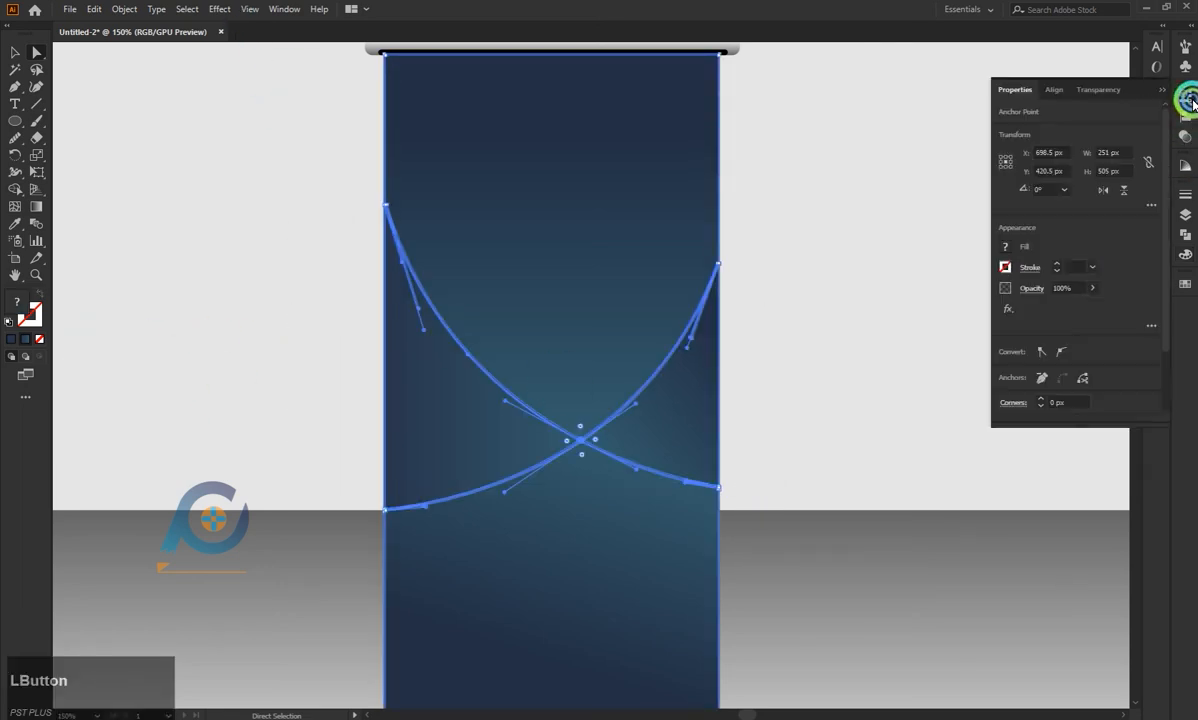
{"action": "left_click", "coordinate": [1009, 309]}
{"action": "left_click", "coordinate": [1150, 323]}
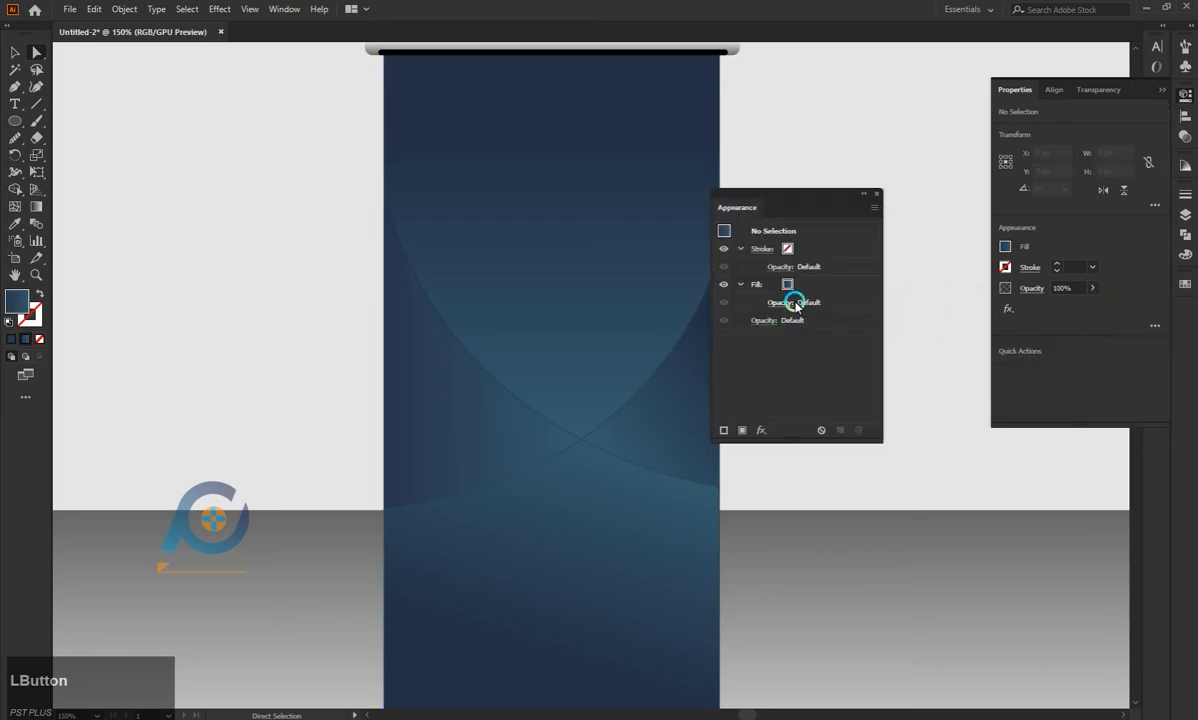
{"action": "left_click", "coordinate": [870, 305]}
{"action": "left_click", "coordinate": [863, 194]}
{"action": "left_click", "coordinate": [1161, 89]}
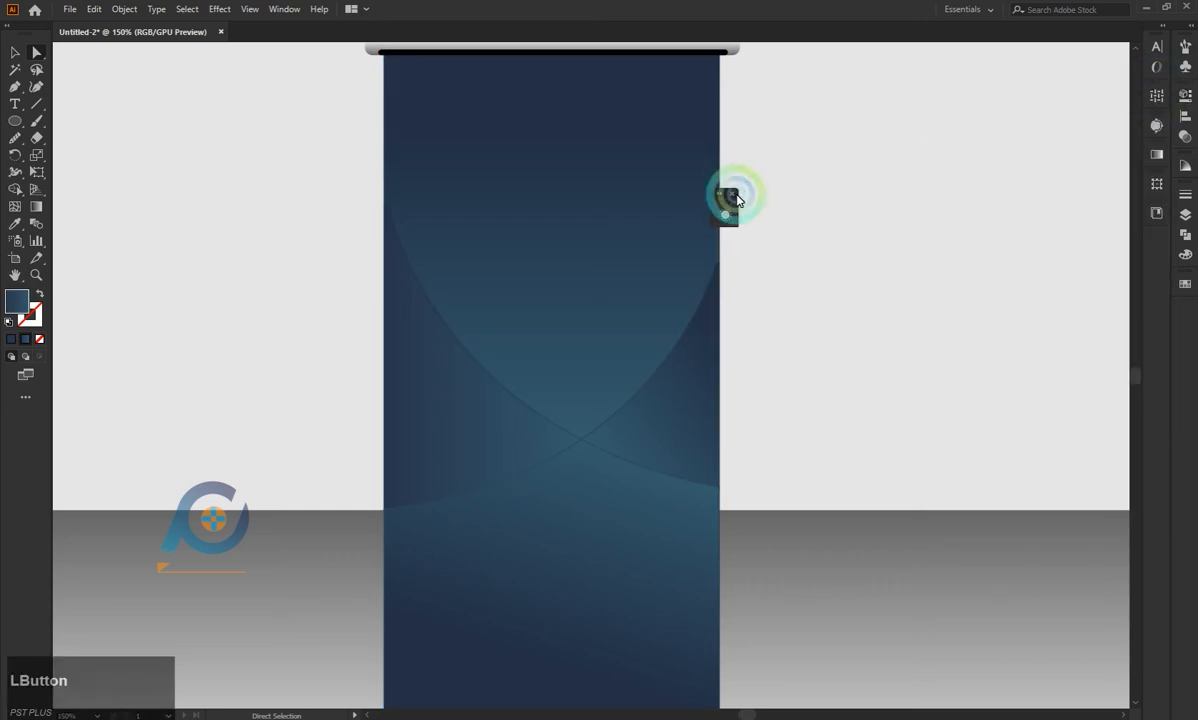
Place a duplicate of the whole banner stand to the left of the original and ungroup the copy.
{"action": "scroll", "coordinate": [815, 222], "scroll_direction": "down", "scroll_amount": 2}
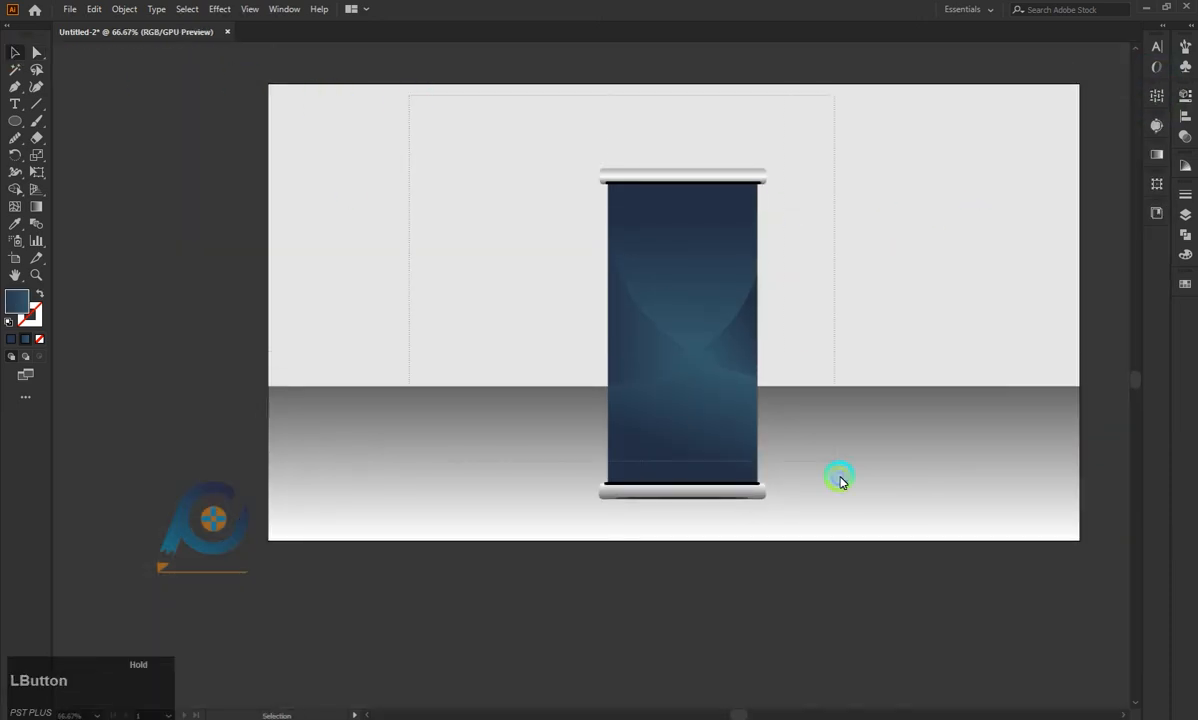
{"action": "left_click_drag", "start_coordinate": [840, 482], "coordinate": [860, 545]}
{"action": "left_click_drag", "start_coordinate": [705, 357], "coordinate": [455, 324]}
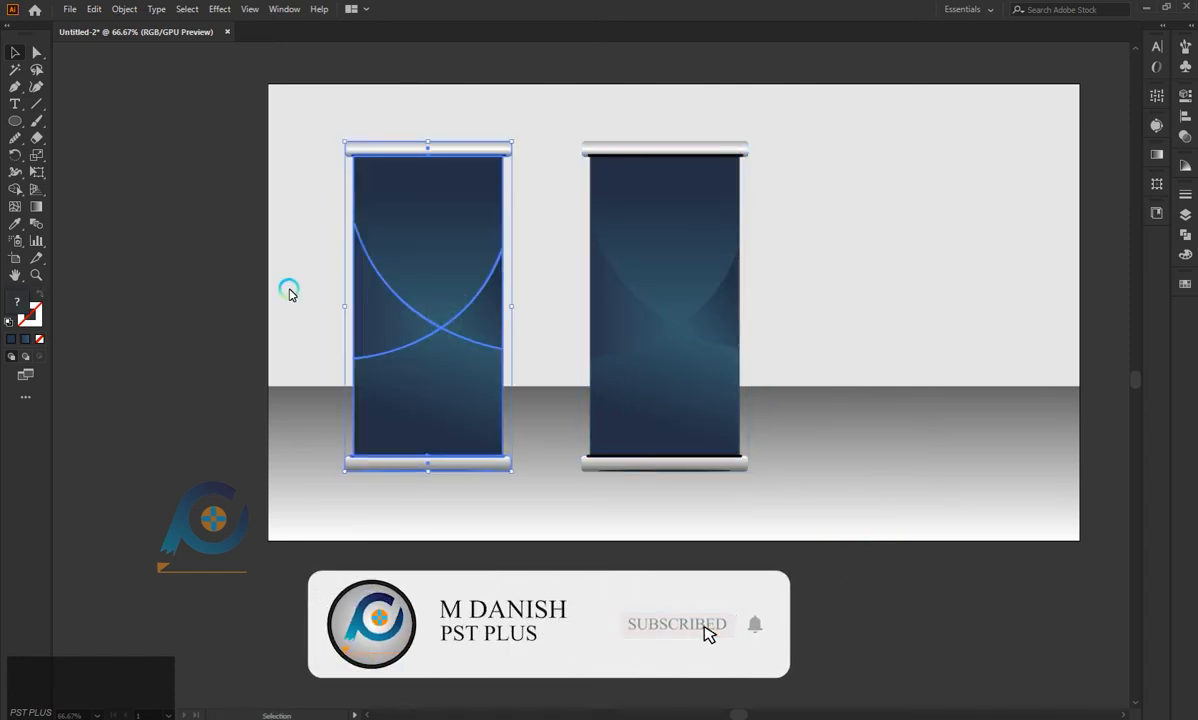
{"action": "right_click", "coordinate": [397, 257]}
{"action": "left_click", "coordinate": [450, 377]}
{"action": "left_click", "coordinate": [784, 289]}
Recolor the left banner's bottom section gradient with orange at the base and yellow at the upper end, and deselect it.
{"action": "left_click", "coordinate": [465, 383]}
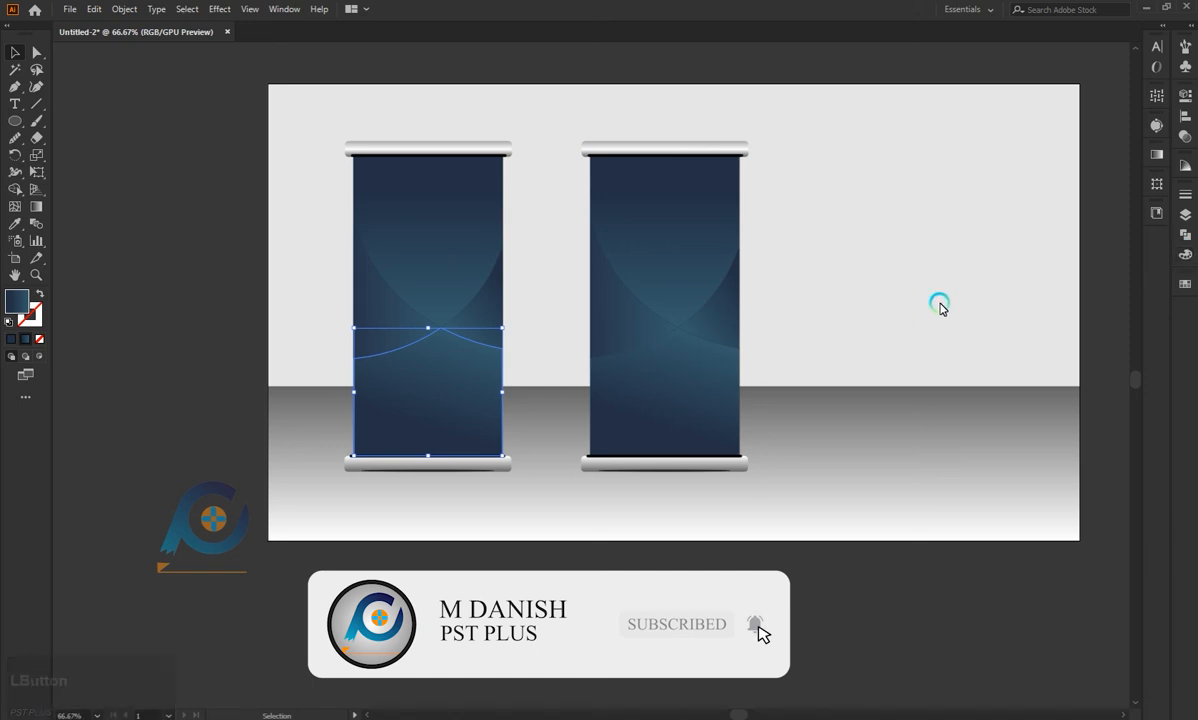
{"action": "key", "text": "g"}
{"action": "left_click", "coordinate": [420, 419]}
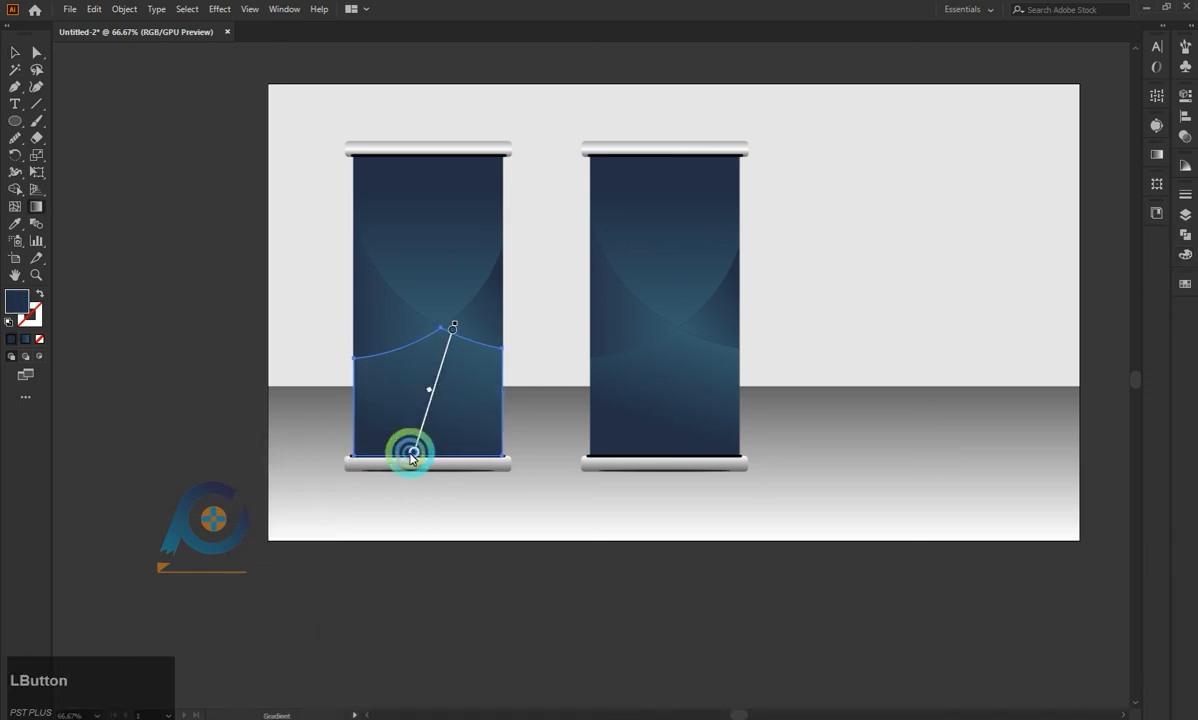
{"action": "double_click", "coordinate": [412, 455]}
{"action": "left_click", "coordinate": [350, 497]}
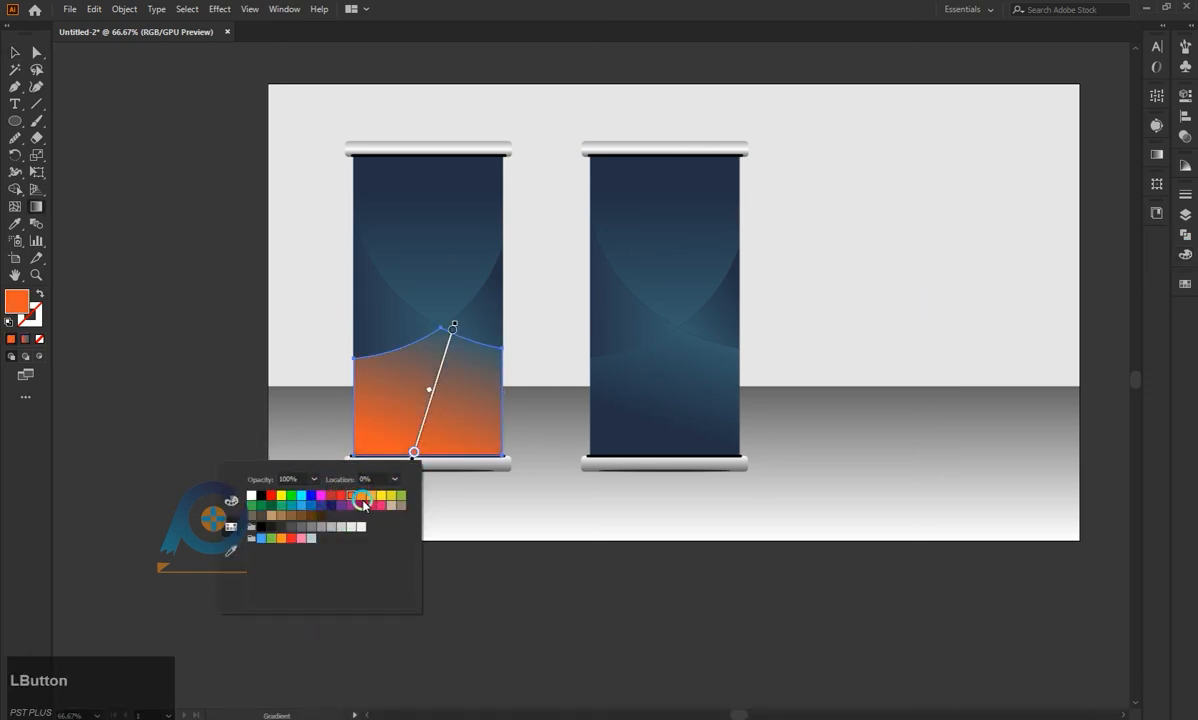
{"action": "left_click", "coordinate": [401, 421]}
{"action": "double_click", "coordinate": [452, 327]}
{"action": "left_click", "coordinate": [421, 374]}
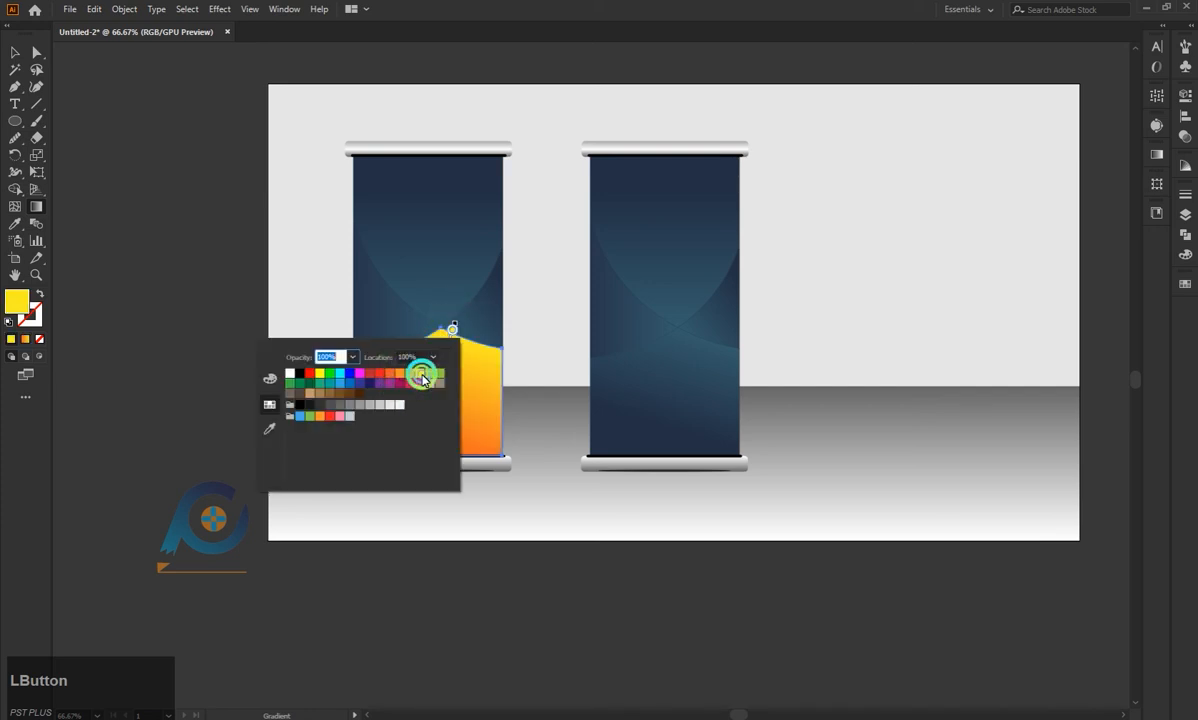
{"action": "left_click", "coordinate": [349, 298]}
{"action": "left_click", "coordinate": [14, 50]}
{"action": "left_click", "coordinate": [325, 325]}
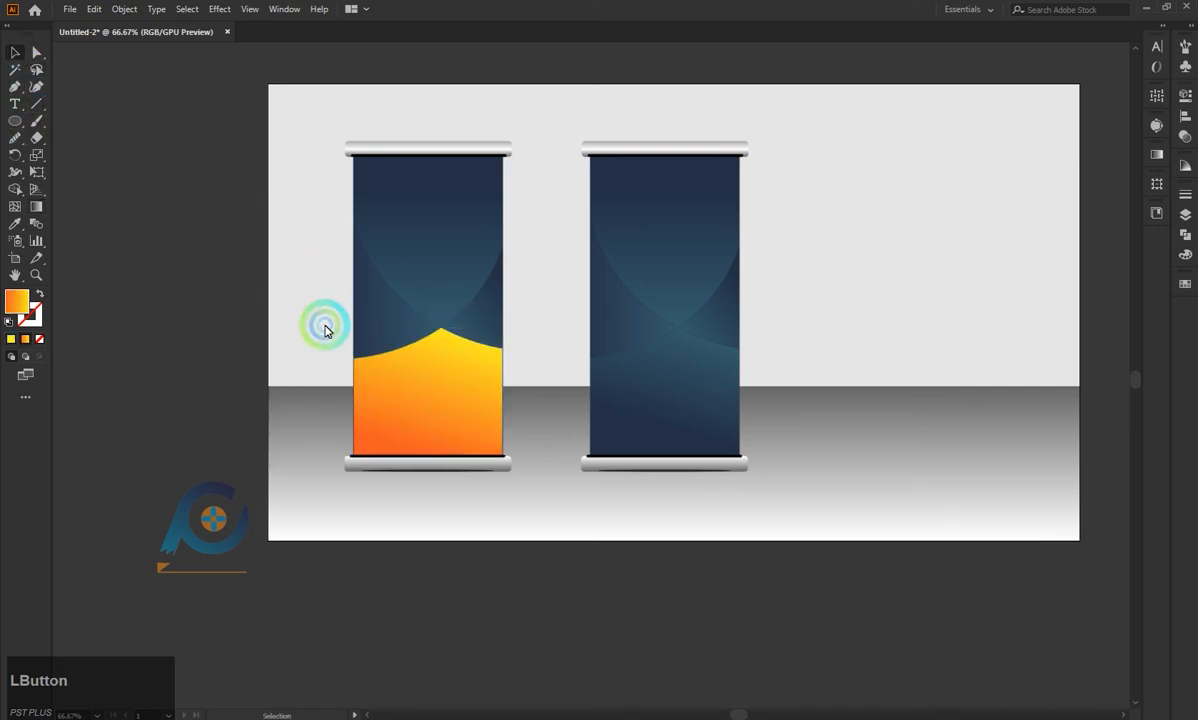
Copy the bottom section's orange-yellow gradient onto the left banner's left, right and top sections with the Eyedropper.
{"action": "left_click", "coordinate": [387, 320]}
{"action": "left_click", "coordinate": [455, 404]}
{"action": "left_click", "coordinate": [473, 316], "text": "ctrl"}
{"action": "left_click", "coordinate": [465, 365]}
{"action": "left_click", "coordinate": [463, 270], "text": "ctrl"}
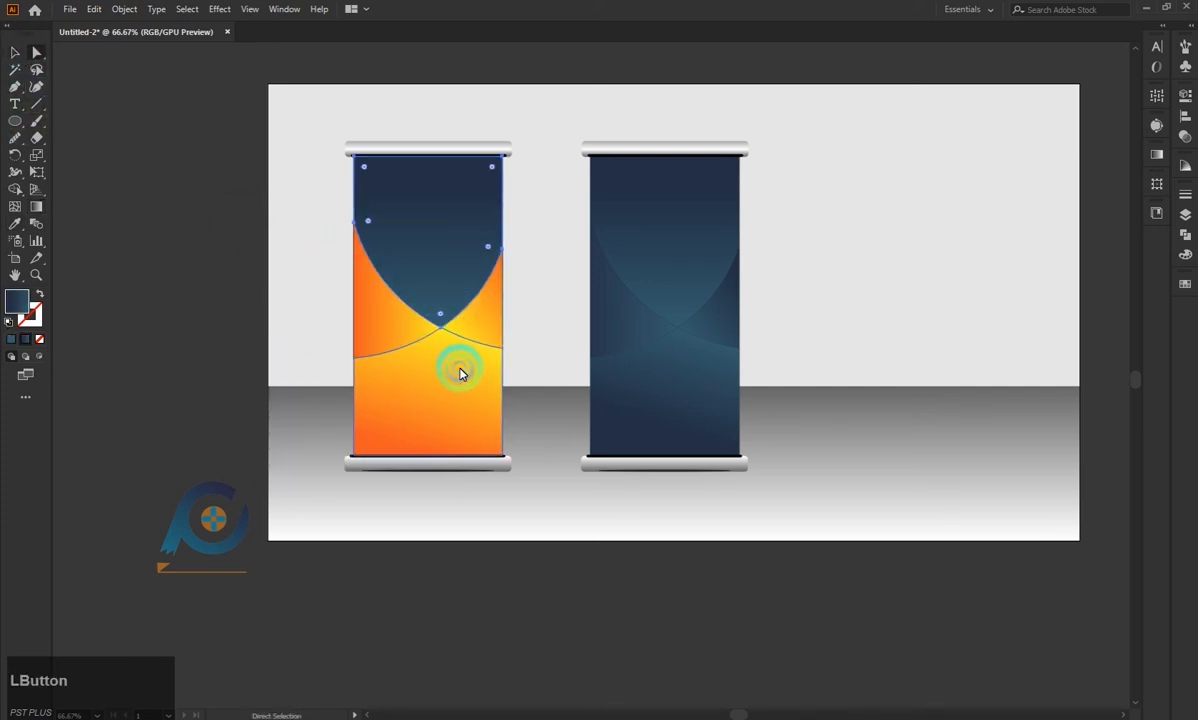
{"action": "left_click", "coordinate": [460, 372]}
{"action": "left_click", "coordinate": [261, 165], "text": "ctrl"}
{"action": "left_click", "coordinate": [554, 245]}
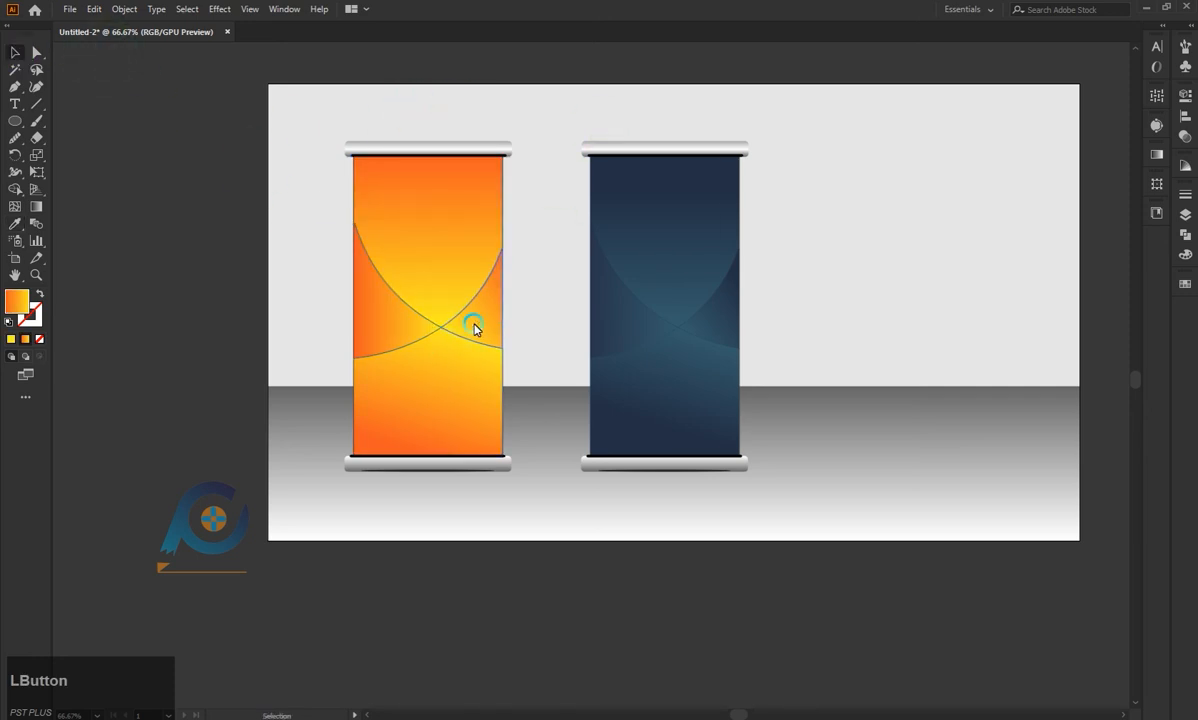
{"action": "left_click", "coordinate": [428, 363], "text": "ctrl"}
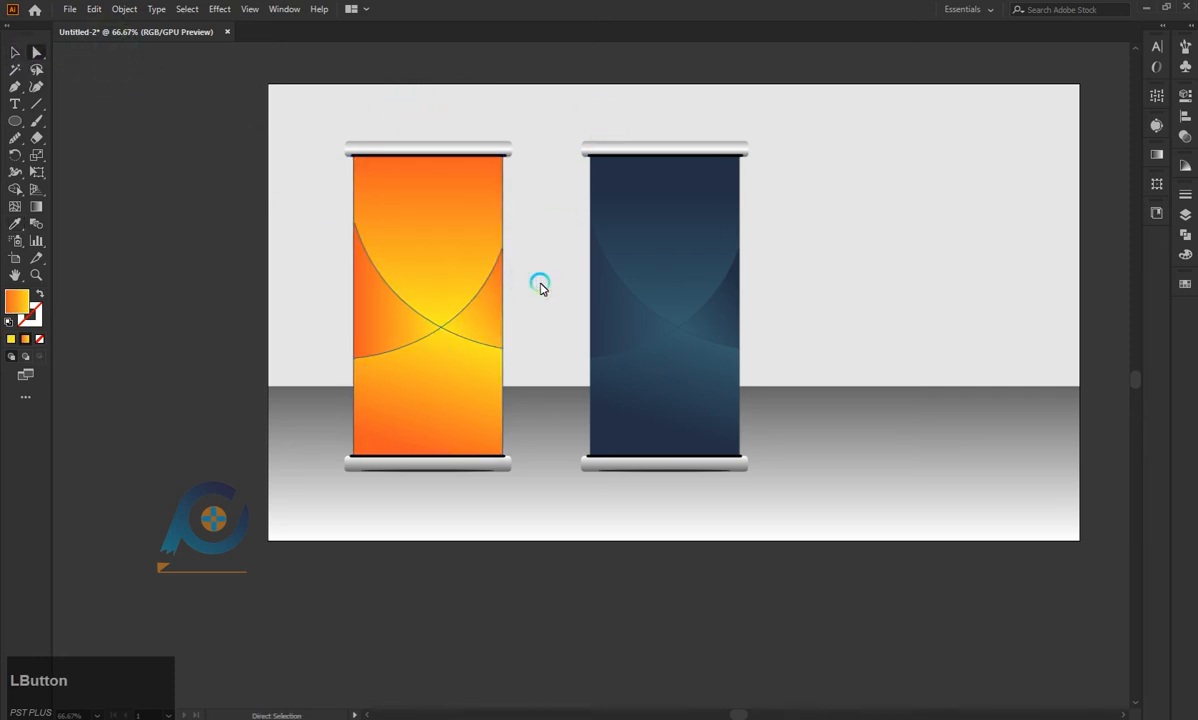
Select all curved sections of the left banner and set their stroke to none.
{"action": "scroll", "coordinate": [412, 290], "scroll_direction": "up", "scroll_amount": 3}
{"action": "left_click_drag", "start_coordinate": [182, 265], "coordinate": [617, 450]}
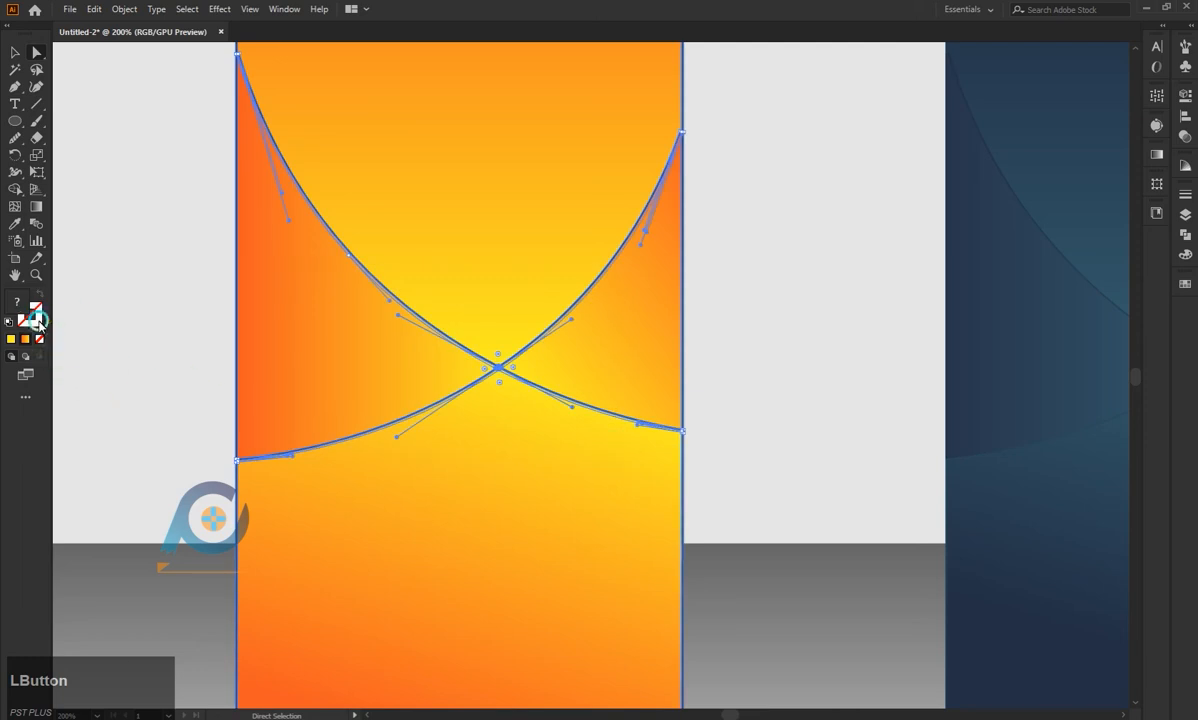
{"action": "left_click", "coordinate": [31, 315]}
{"action": "left_click", "coordinate": [148, 337]}
Offset the left banner's section paths by 1 px with miter joins and preview on.
{"action": "scroll", "coordinate": [170, 310], "scroll_direction": "down", "scroll_amount": 2}
{"action": "left_click", "coordinate": [307, 294]}
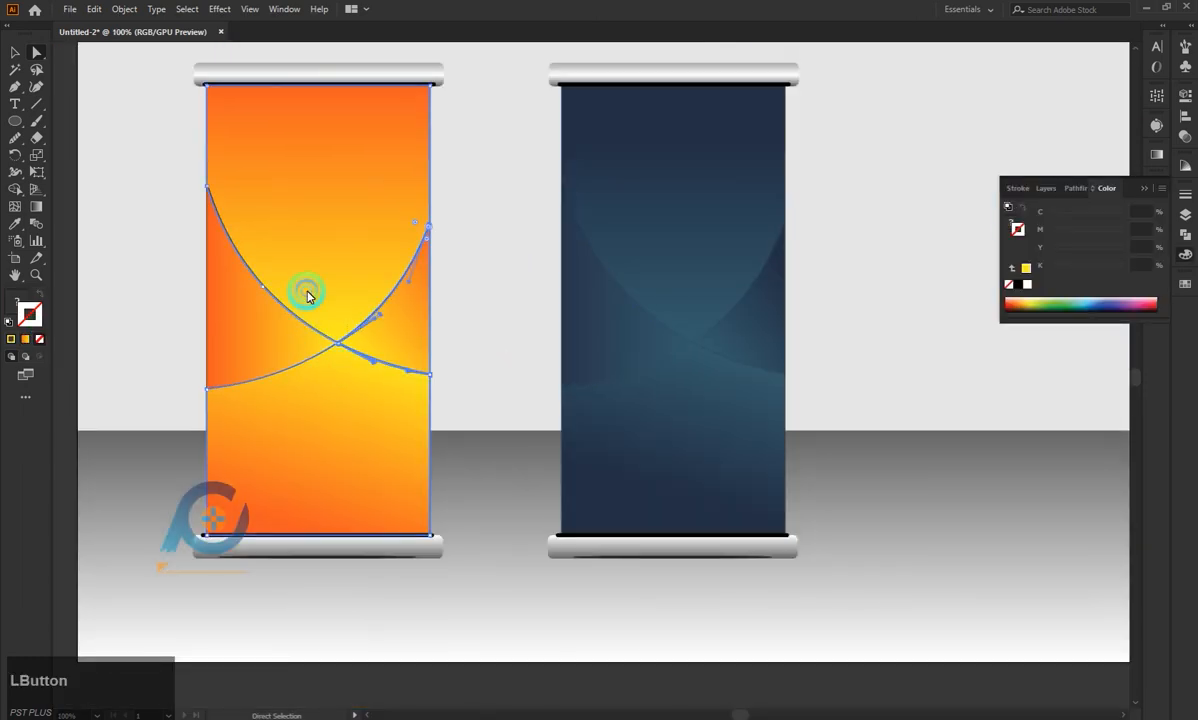
{"action": "left_click", "coordinate": [120, 11]}
{"action": "mouse_move", "coordinate": [250, 348]}
{"action": "left_click", "coordinate": [352, 399]}
{"action": "left_click_drag", "start_coordinate": [239, 281], "coordinate": [792, 182]}
{"action": "left_click", "coordinate": [692, 298]}
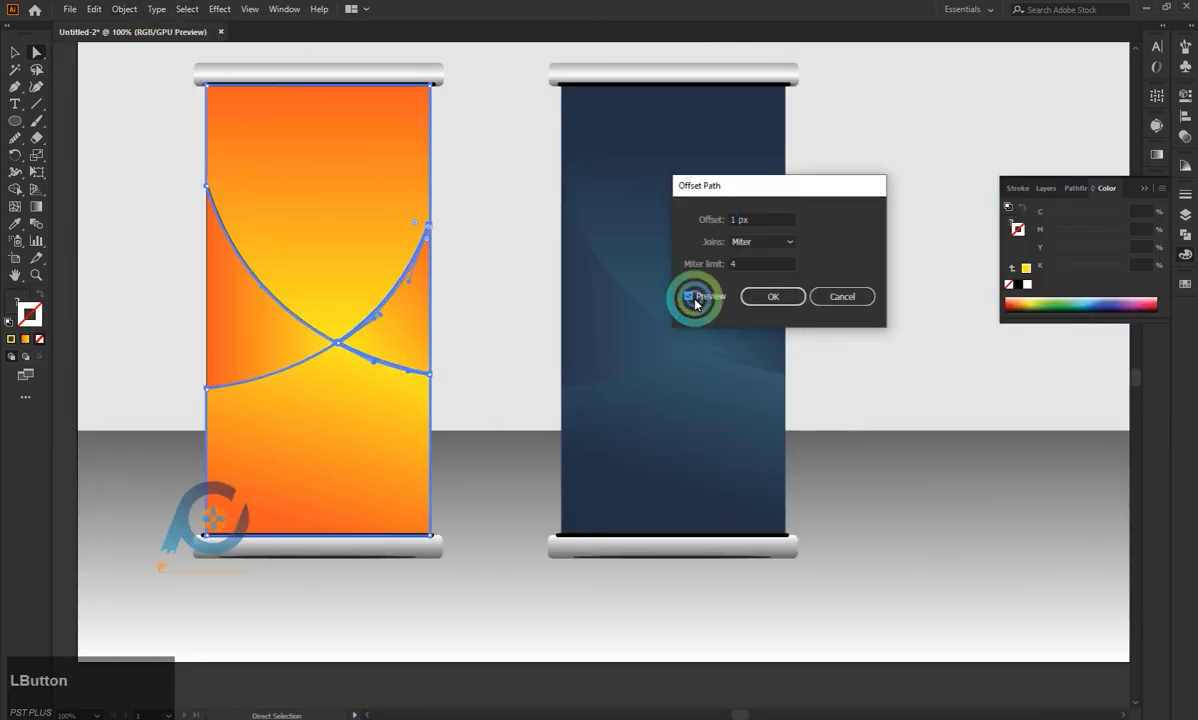
{"action": "left_click", "coordinate": [773, 296]}
Apply Offset Path to the left banner's sections a second time and deselect them.
{"action": "left_click", "coordinate": [124, 9]}
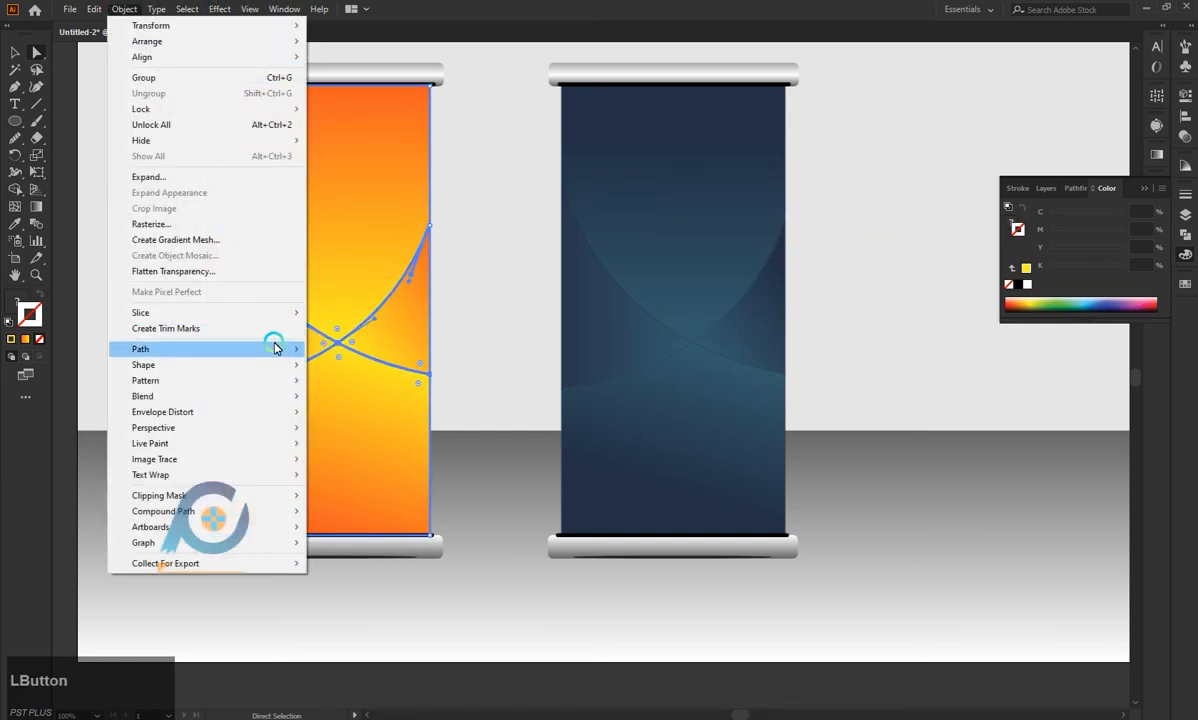
{"action": "mouse_move", "coordinate": [278, 348]}
{"action": "left_click", "coordinate": [374, 404]}
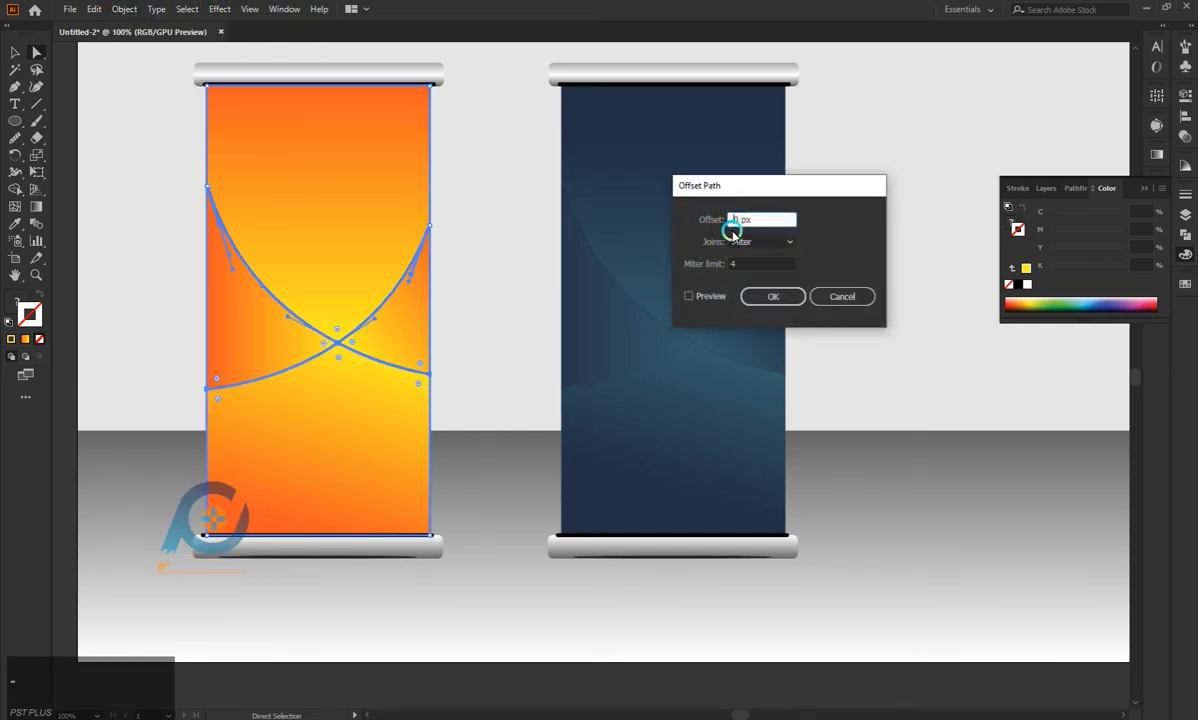
{"action": "left_click", "coordinate": [775, 296]}
{"action": "left_click", "coordinate": [874, 249]}
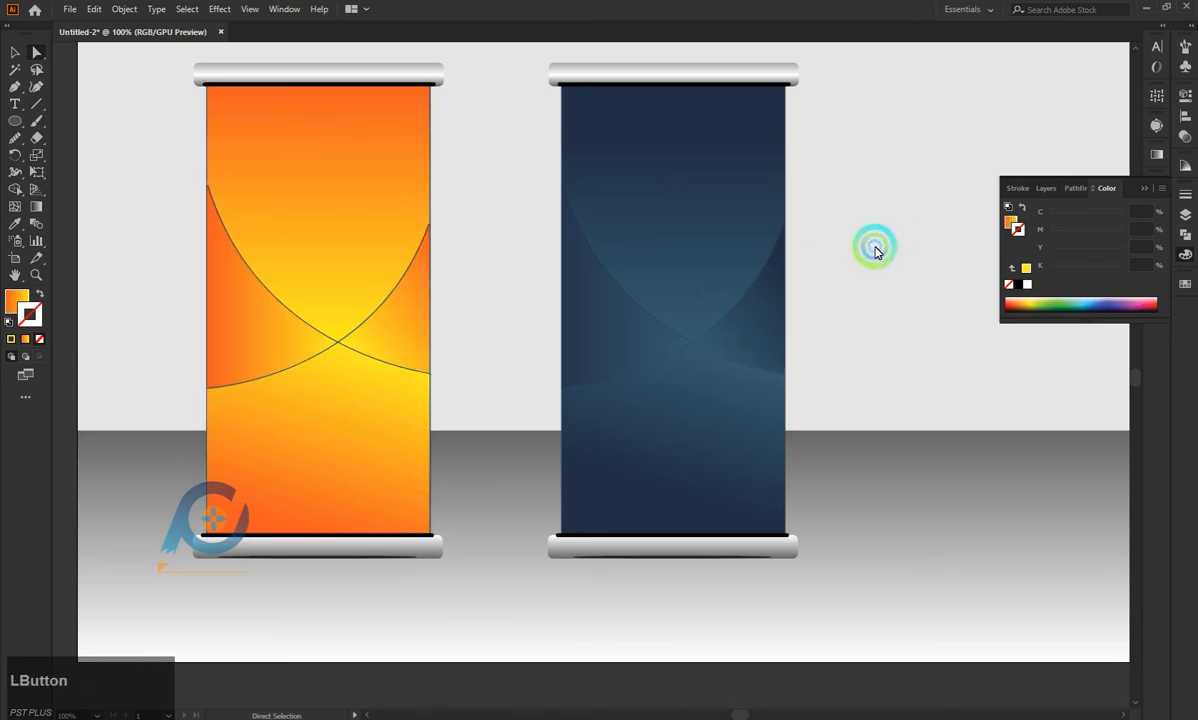
Delete the orange-yellow bottom, left, right and top sections lying over the left banner's blue ones.
{"action": "scroll", "coordinate": [366, 310], "scroll_direction": "down", "scroll_amount": 2}
{"action": "scroll", "coordinate": [353, 329], "scroll_direction": "up", "scroll_amount": 2}
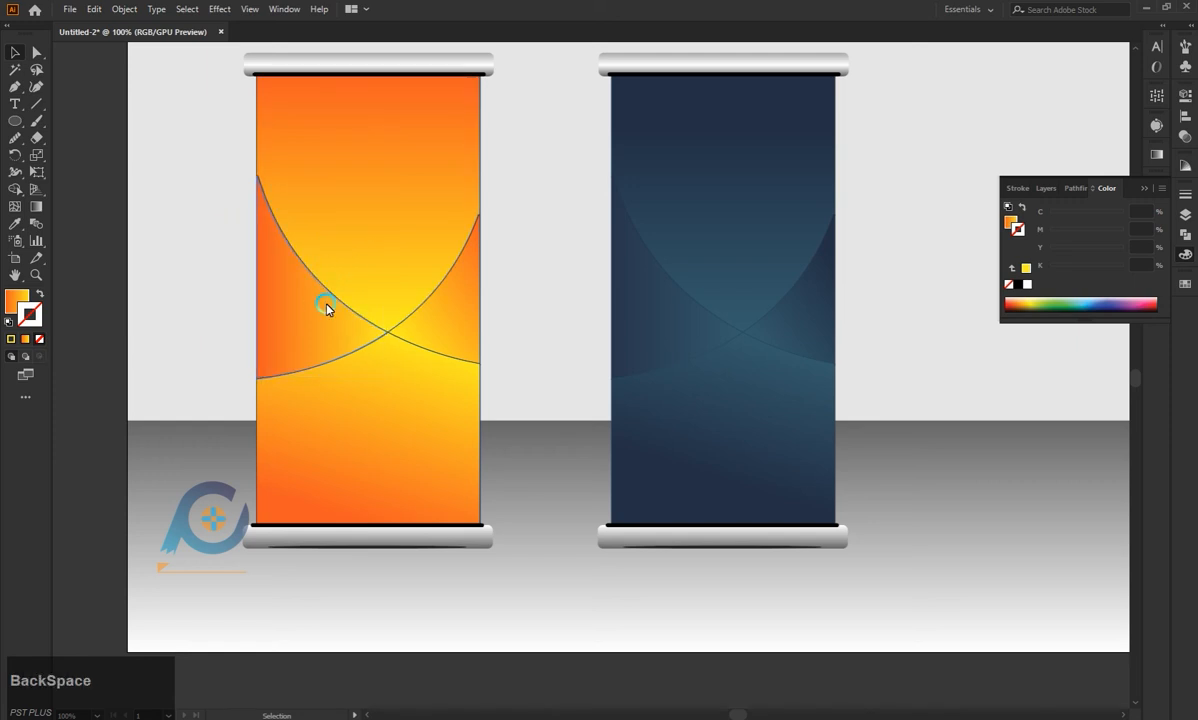
{"action": "left_click", "coordinate": [391, 410]}
{"action": "left_click", "coordinate": [529, 288]}
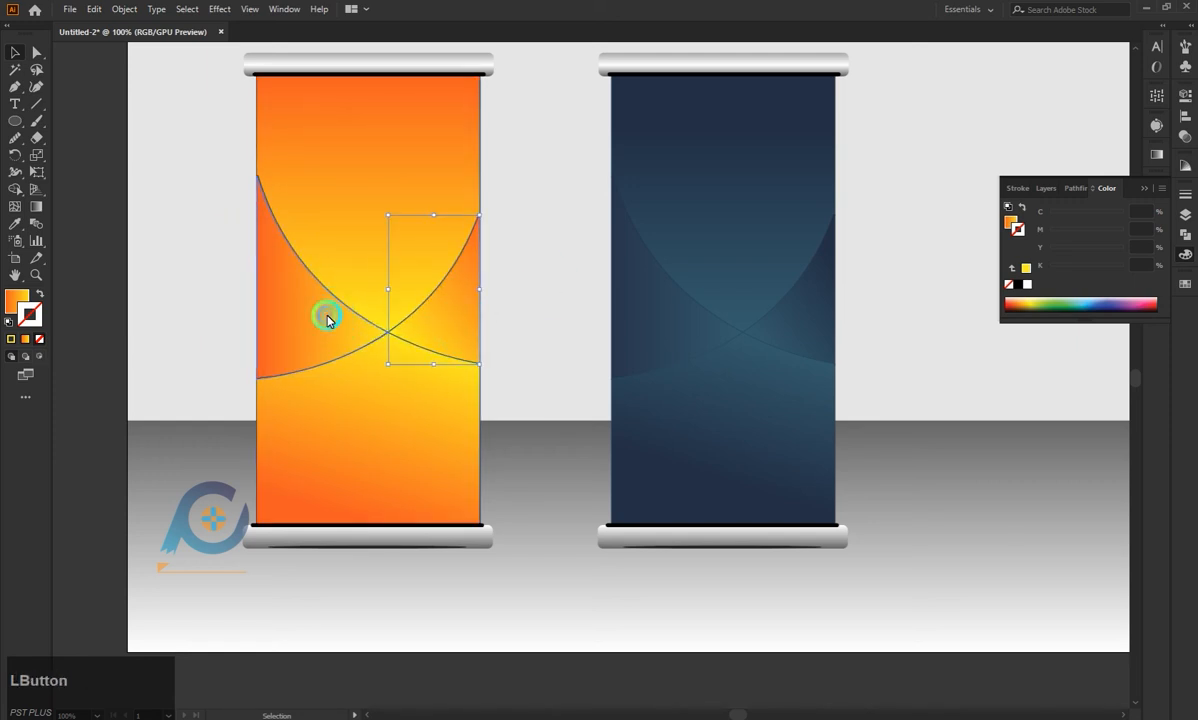
{"action": "left_click", "coordinate": [327, 320]}
{"action": "key", "text": "Delete"}
{"action": "left_click", "coordinate": [495, 308]}
{"action": "left_click", "coordinate": [438, 294]}
{"action": "key", "text": "BackSpace"}
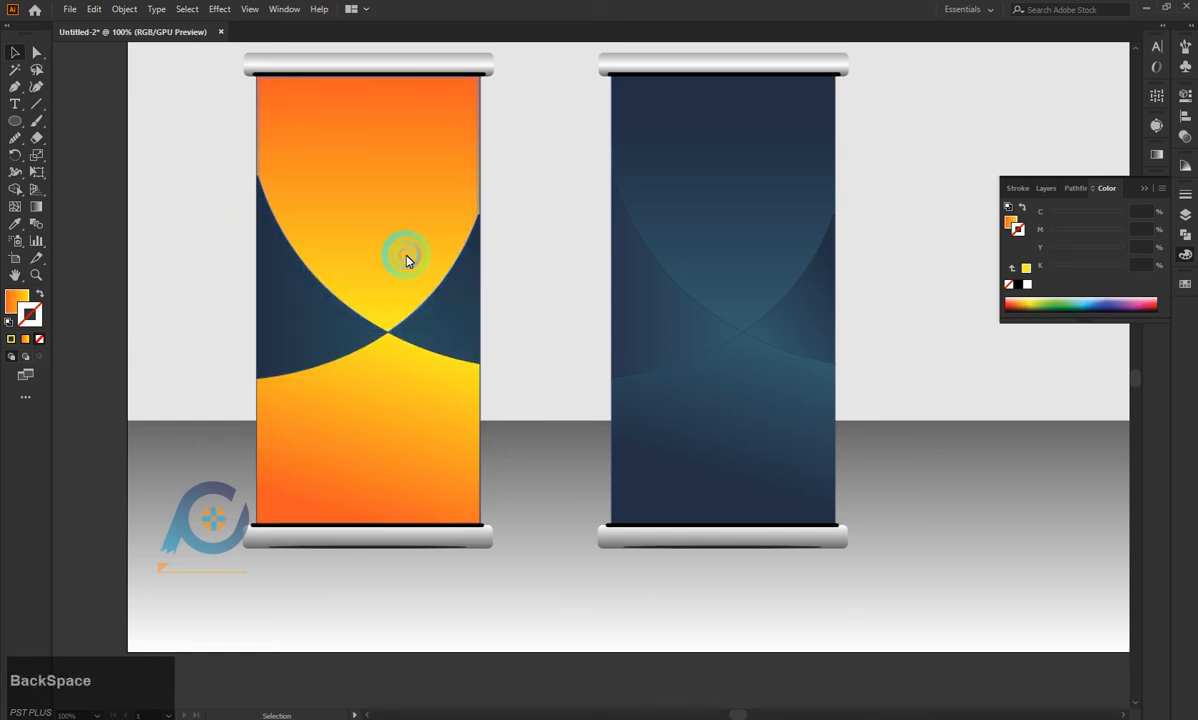
{"action": "left_click", "coordinate": [406, 257]}
{"action": "key", "text": "BackSpace"}
{"action": "key", "text": "BackSpace"}
{"action": "left_click", "coordinate": [529, 316]}
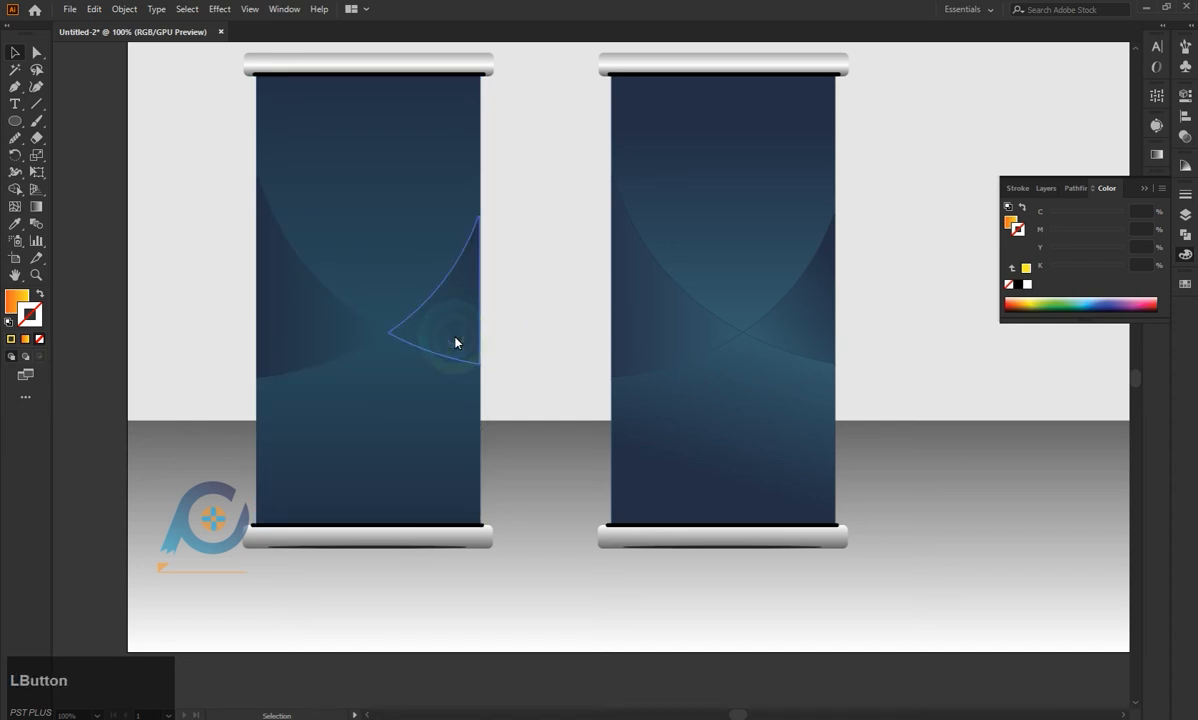
Give the left banner's remaining bottom section an orange-to-yellow gradient and tilt it toward the peak where the curves meet.
{"action": "left_click", "coordinate": [419, 418]}
{"action": "left_click", "coordinate": [16, 300]}
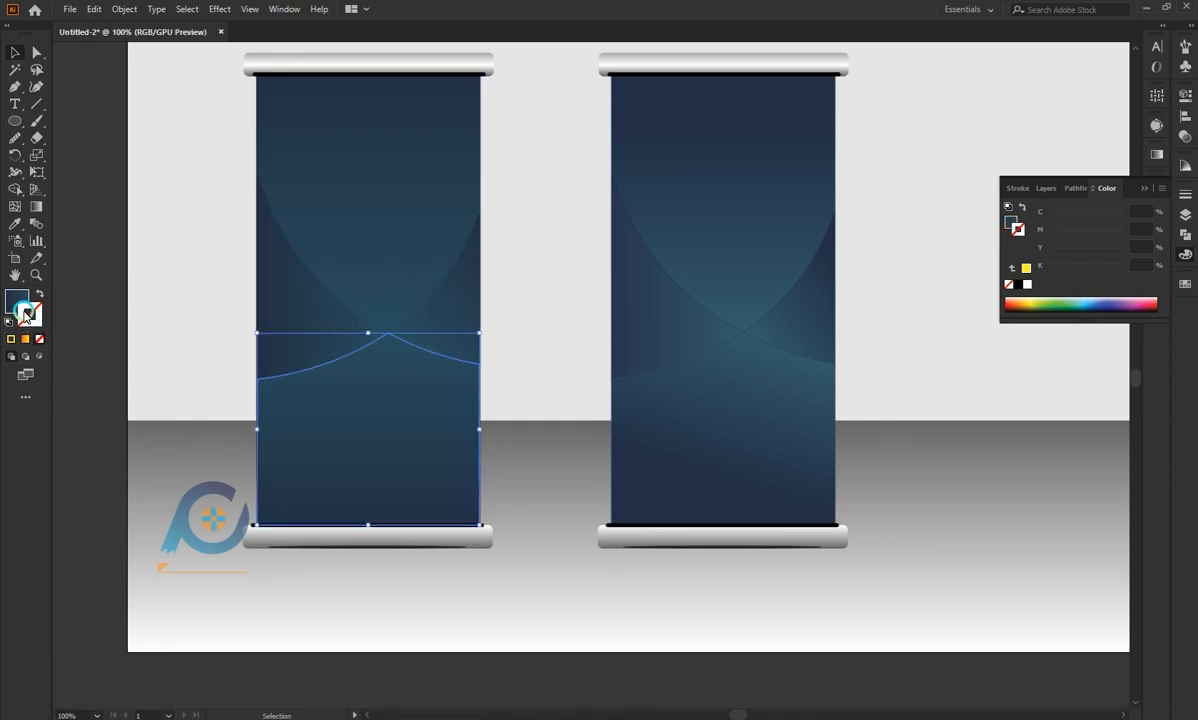
{"action": "key", "text": "g"}
{"action": "double_click", "coordinate": [368, 333]}
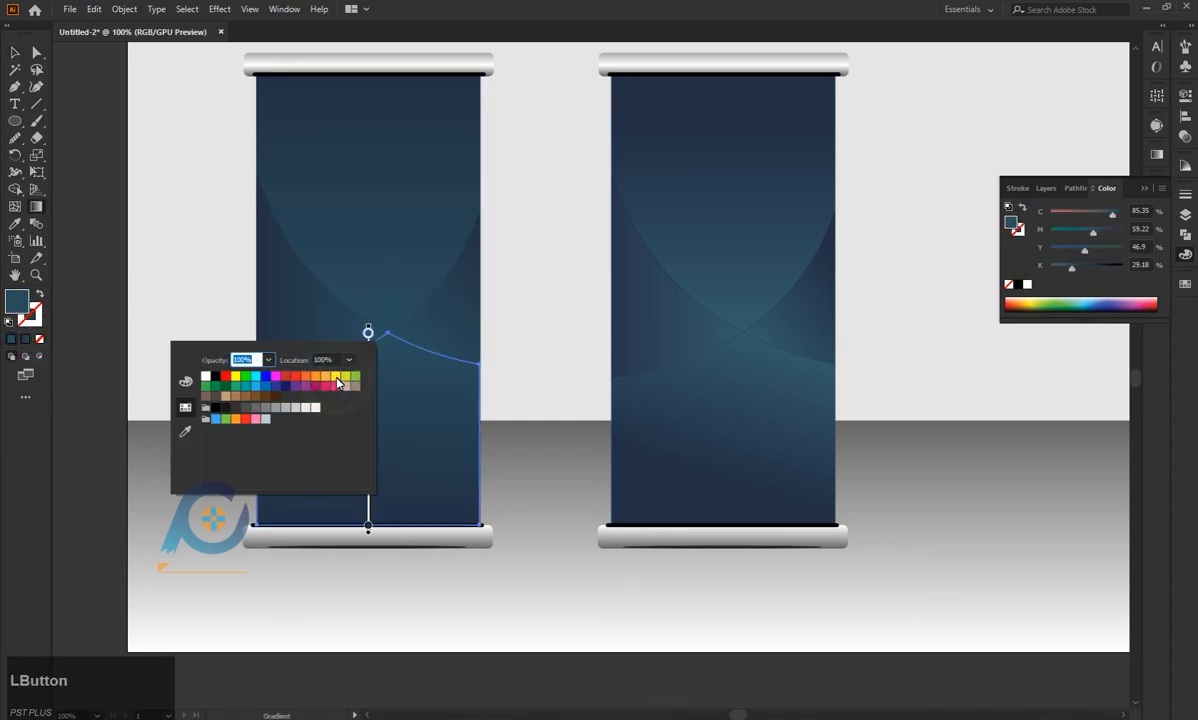
{"action": "left_click", "coordinate": [336, 375]}
{"action": "double_click", "coordinate": [368, 525]}
{"action": "left_click", "coordinate": [305, 568]}
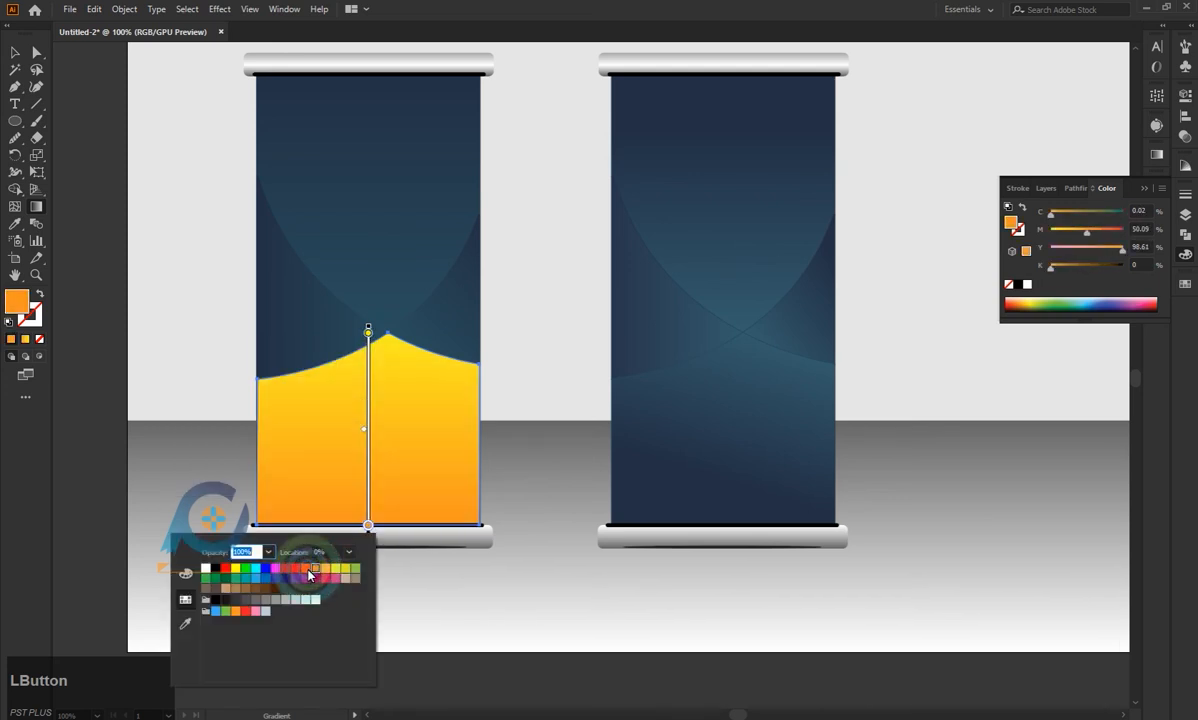
{"action": "left_click", "coordinate": [368, 497]}
{"action": "left_click_drag", "start_coordinate": [371, 322], "coordinate": [392, 323]}
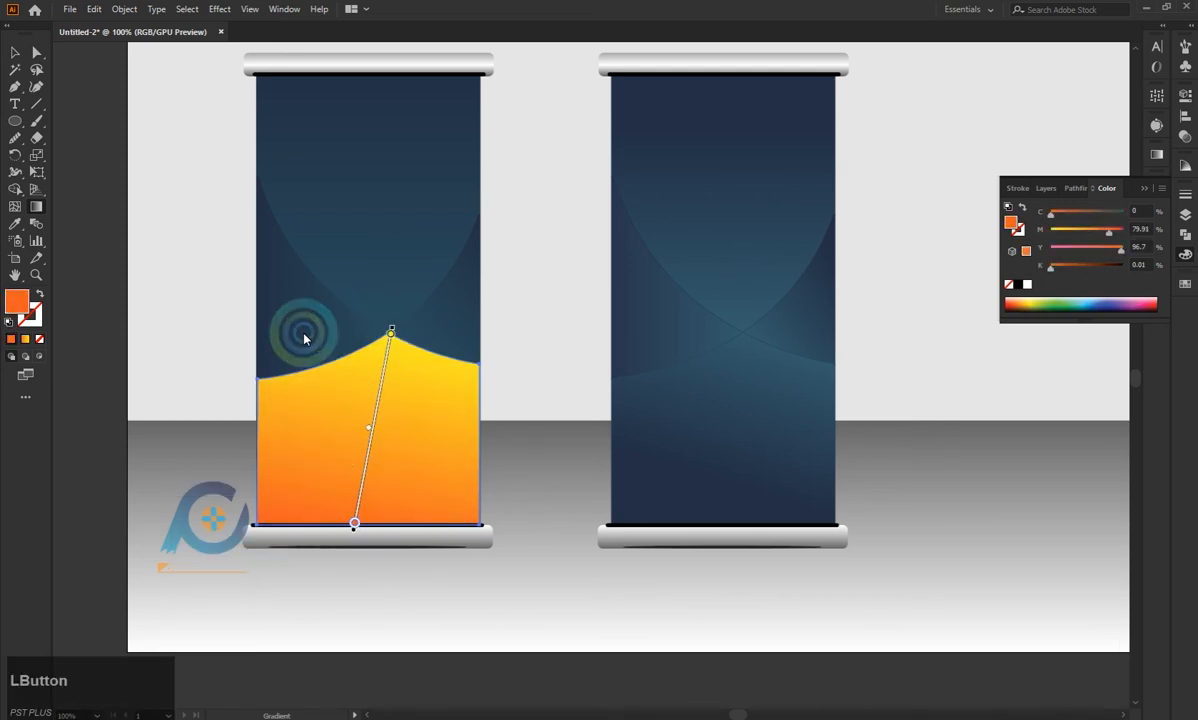
Sample the bottom section's tilted orange-yellow gradient onto the left, right and top sections and deselect.
{"action": "left_click", "coordinate": [294, 345], "text": "ctrl"}
{"action": "key", "text": "i"}
{"action": "left_click", "coordinate": [370, 384]}
{"action": "left_click", "coordinate": [427, 335], "text": "ctrl"}
{"action": "key", "text": "i"}
{"action": "left_click", "coordinate": [403, 383]}
{"action": "left_click", "coordinate": [384, 304], "text": "ctrl"}
{"action": "key", "text": "i"}
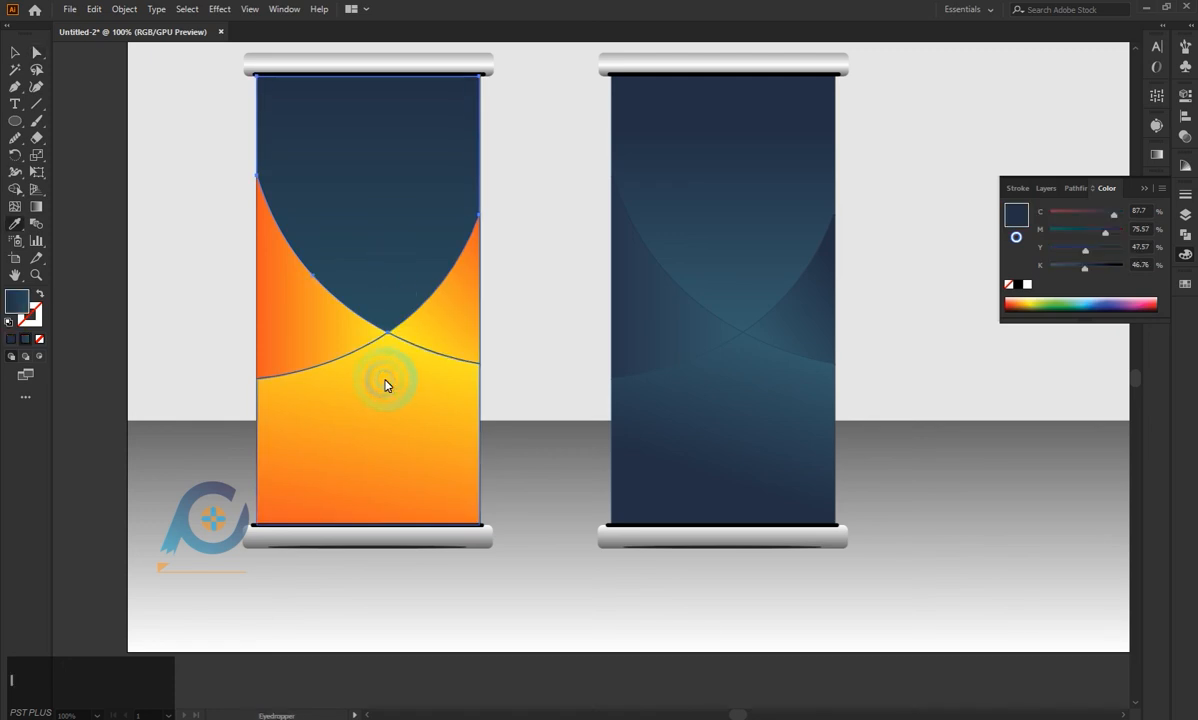
{"action": "left_click", "coordinate": [385, 380]}
{"action": "left_click", "coordinate": [16, 58]}
{"action": "left_click", "coordinate": [184, 180]}
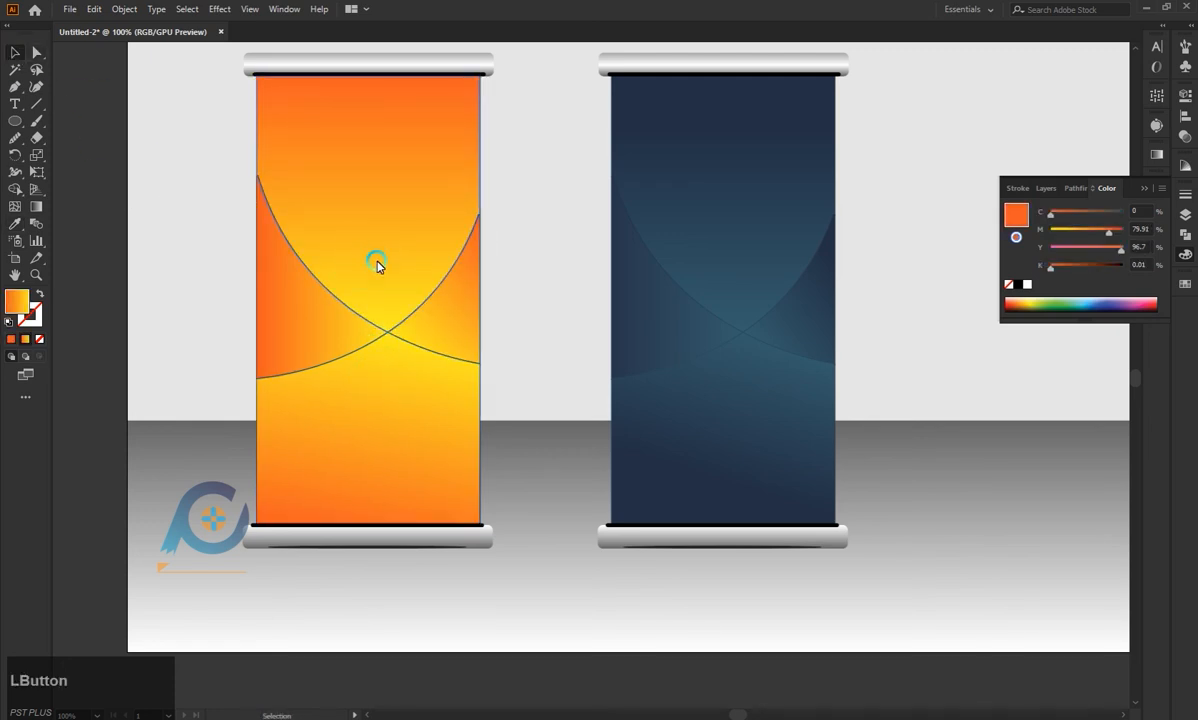
Undo the orange-yellow gradient fills on all sections of the left banner.
{"action": "key", "text": "ctrl+z"}
{"action": "key", "text": "ctrl+z"}
{"action": "key", "text": "ctrl+z"}
{"action": "key", "text": "ctrl+z"}
{"action": "key", "text": "ctrl+z"}
{"action": "key", "text": "ctrl+z"}
Set all sections of the left banner to no fill and switch them to a solid teal fill.
{"action": "left_click", "coordinate": [257, 258]}
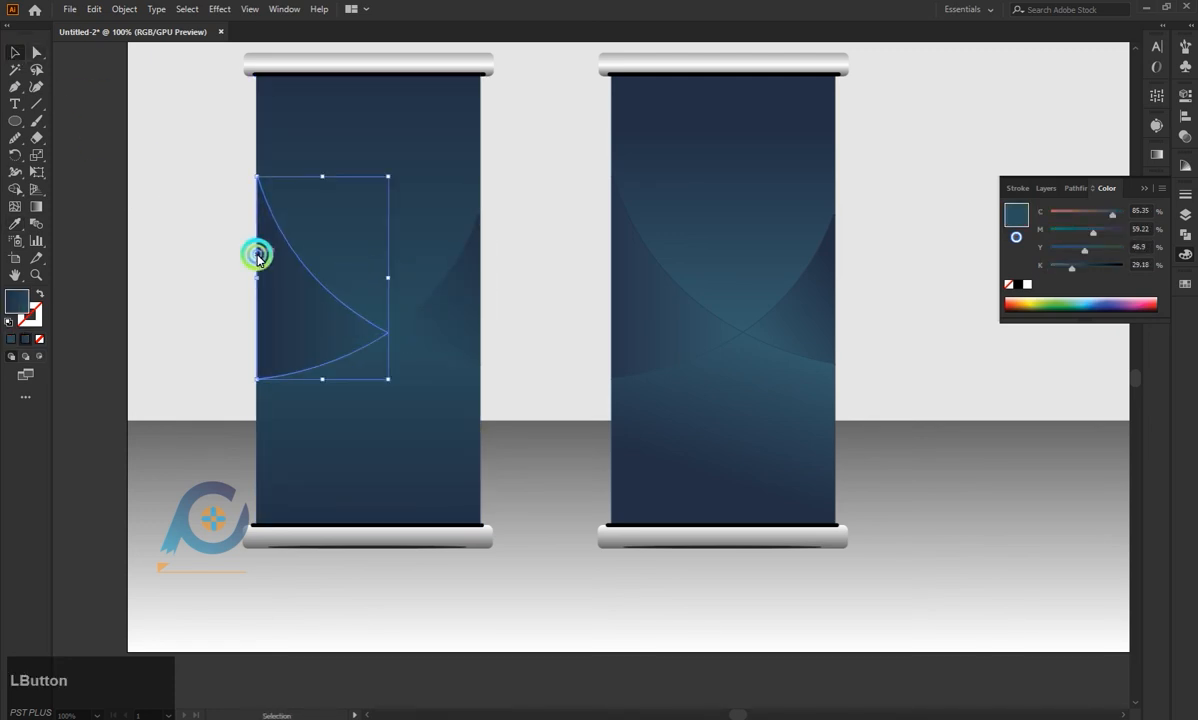
{"action": "left_click", "coordinate": [479, 409]}
{"action": "left_click", "coordinate": [40, 339]}
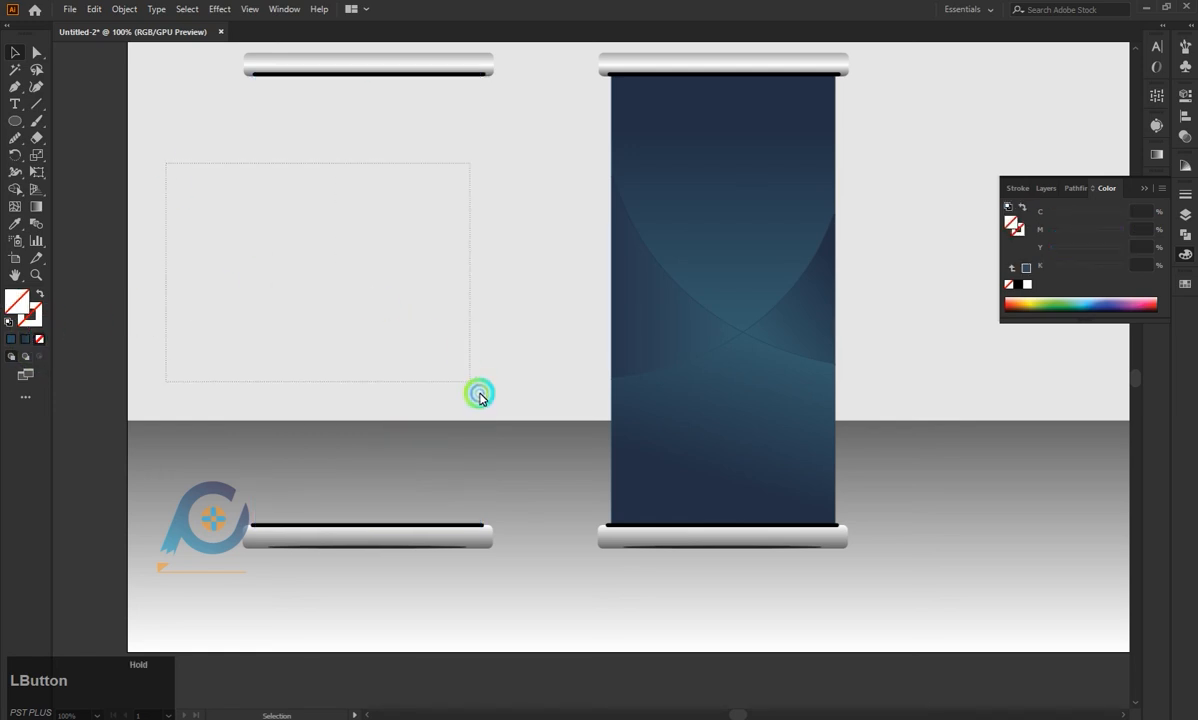
{"action": "left_click_drag", "start_coordinate": [480, 394], "coordinate": [481, 395]}
{"action": "left_click", "coordinate": [13, 339]}
{"action": "left_click", "coordinate": [150, 310]}
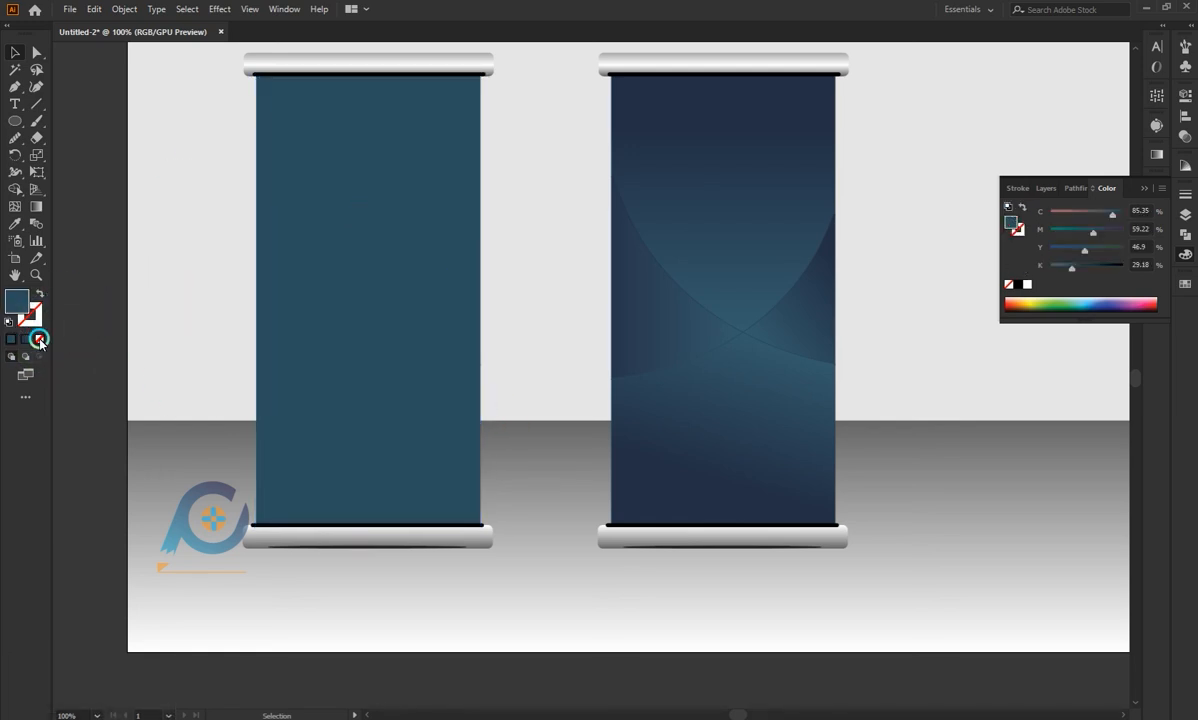
Remove the fill from all sections of the left banner and give them a solid teal stroke.
{"action": "left_click", "coordinate": [40, 339]}
{"action": "left_click_drag", "start_coordinate": [190, 198], "coordinate": [342, 324]}
{"action": "left_click", "coordinate": [40, 339]}
{"action": "left_click", "coordinate": [30, 314]}
{"action": "left_click", "coordinate": [11, 339]}
{"action": "left_click", "coordinate": [191, 276]}
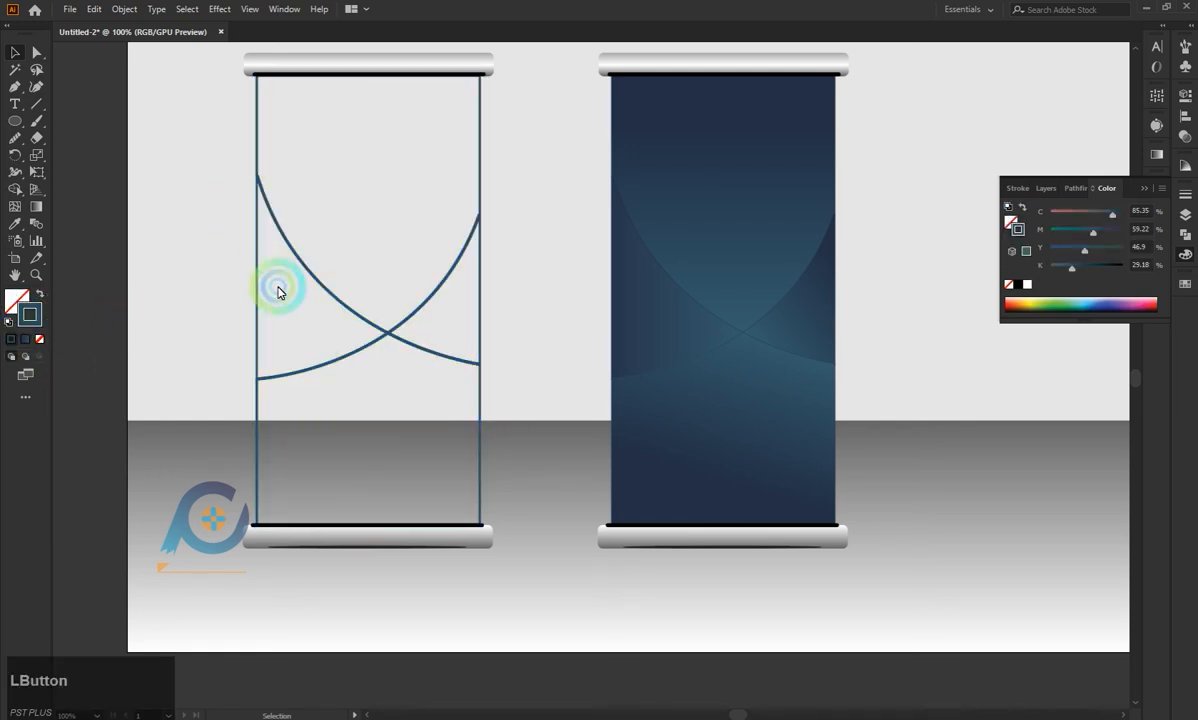
Fill the left banner's left section with a linear gradient from orange to yellow.
{"action": "left_click", "coordinate": [40, 342]}
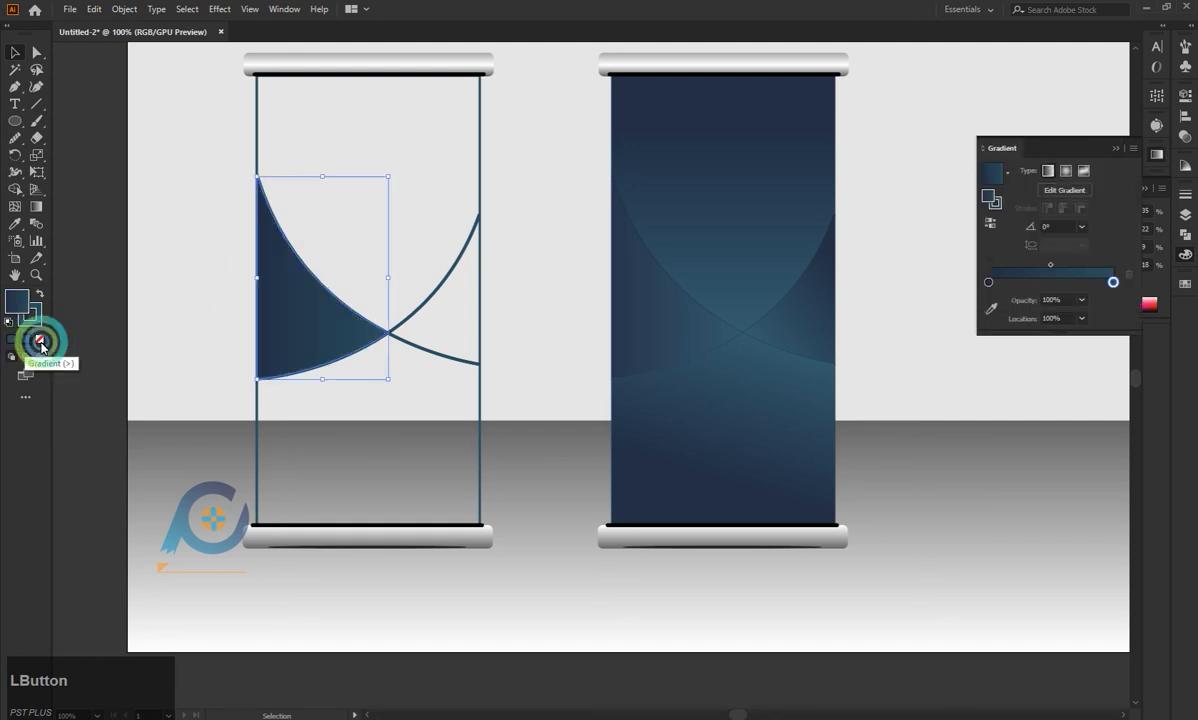
{"action": "double_click", "coordinate": [1100, 286]}
{"action": "left_click", "coordinate": [1082, 329]}
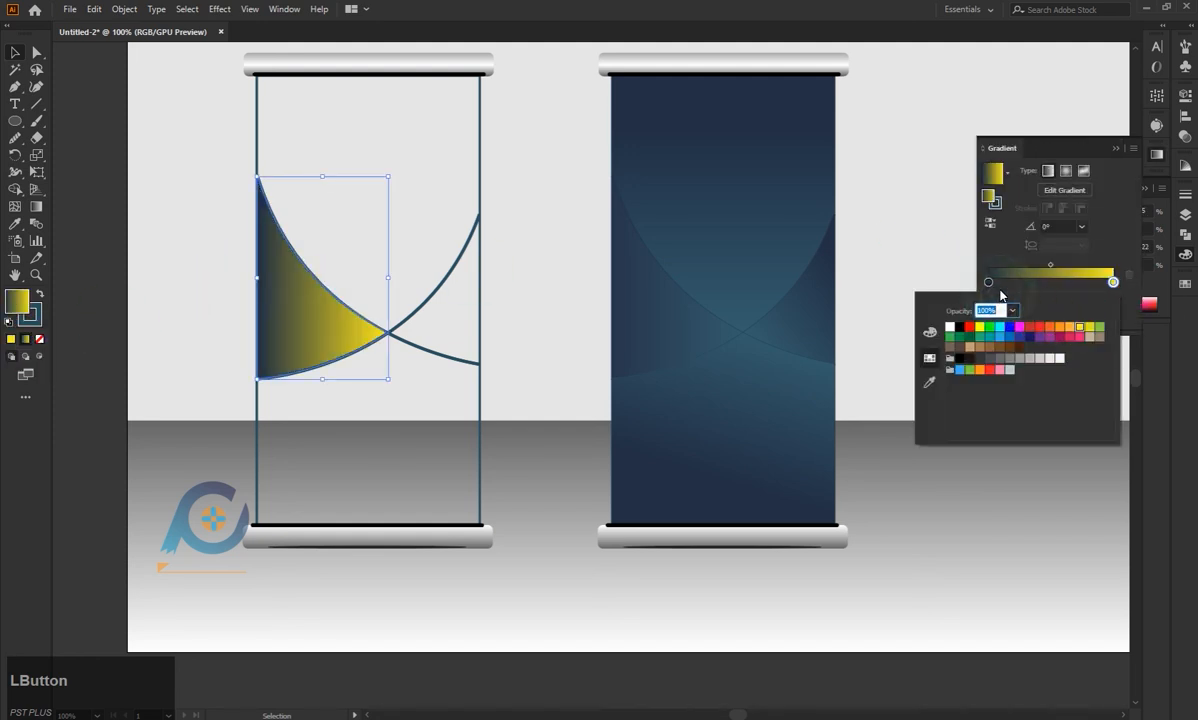
{"action": "double_click", "coordinate": [989, 282]}
{"action": "left_click", "coordinate": [1053, 328]}
{"action": "left_click", "coordinate": [563, 262]}
Copy the left section's orange-yellow gradient onto the outlined right, bottom and top sections with the Eyedropper.
{"action": "left_click", "coordinate": [479, 305]}
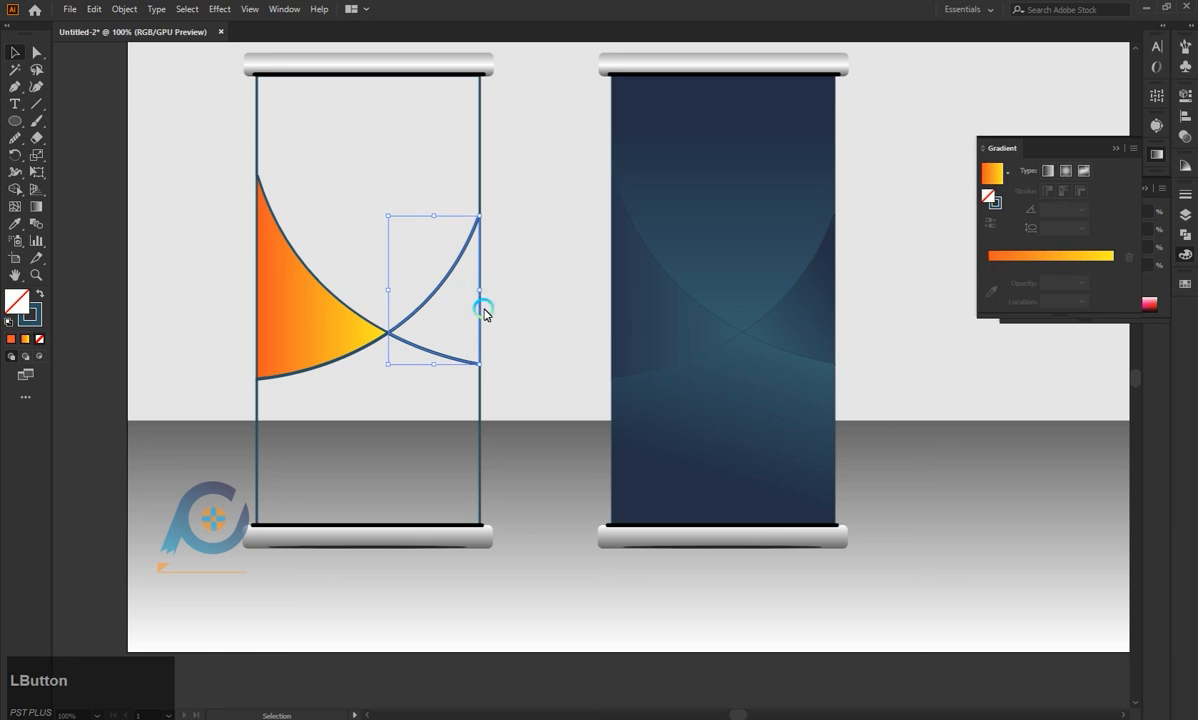
{"action": "key", "text": "i"}
{"action": "left_click", "coordinate": [334, 320]}
{"action": "key", "text": "a"}
{"action": "left_click", "coordinate": [477, 407]}
{"action": "key", "text": "i"}
{"action": "left_click", "coordinate": [318, 318]}
{"action": "key", "text": "a"}
{"action": "left_click", "coordinate": [480, 198]}
{"action": "key", "text": "i"}
{"action": "left_click", "coordinate": [323, 310]}
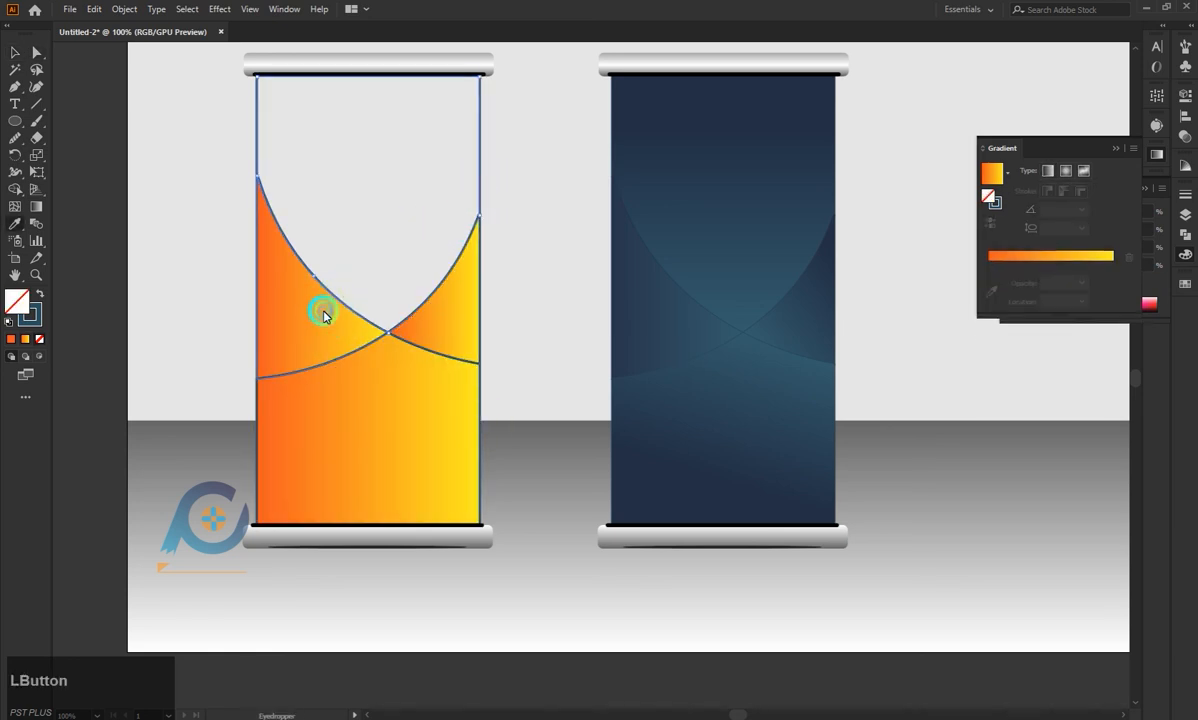
Select all orange-yellow sections and remove their teal stroke.
{"action": "key", "text": "a"}
{"action": "left_click_drag", "start_coordinate": [182, 200], "coordinate": [293, 395]}
{"action": "left_click", "coordinate": [38, 320]}
{"action": "left_click", "coordinate": [230, 310]}
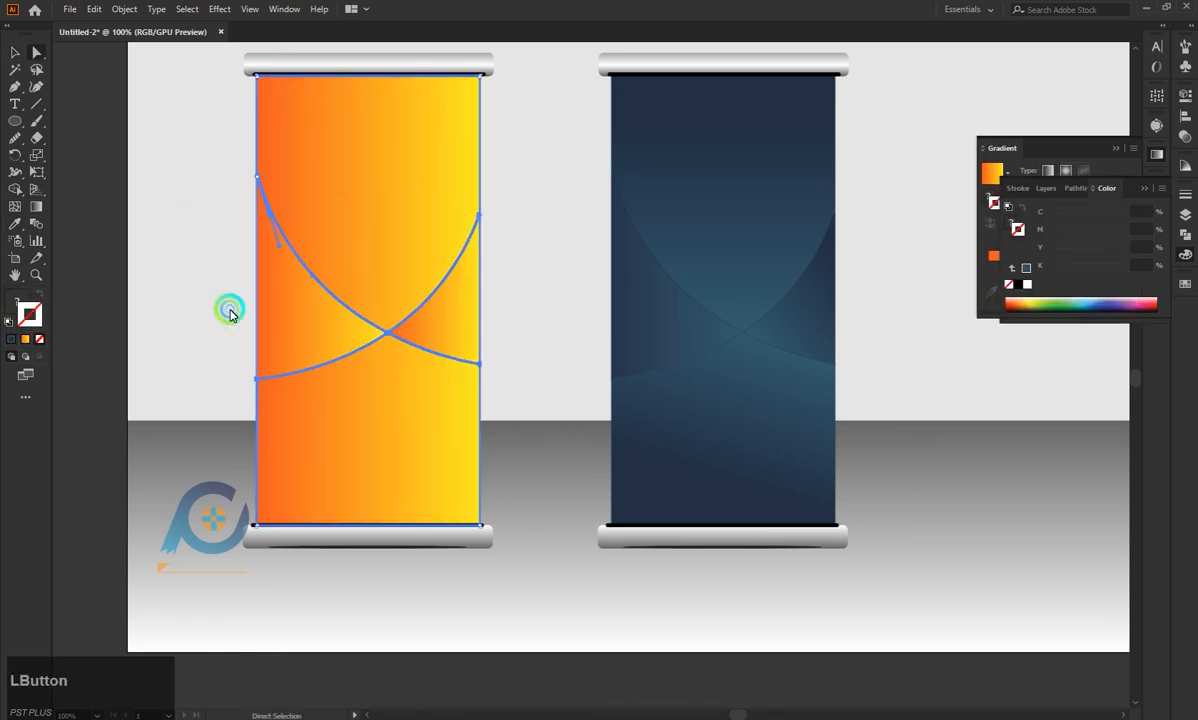
Turn the left banner's bottom section gradient vertical, with orange at the base and yellow towards the top.
{"action": "key", "text": "g"}
{"action": "left_click", "coordinate": [290, 360]}
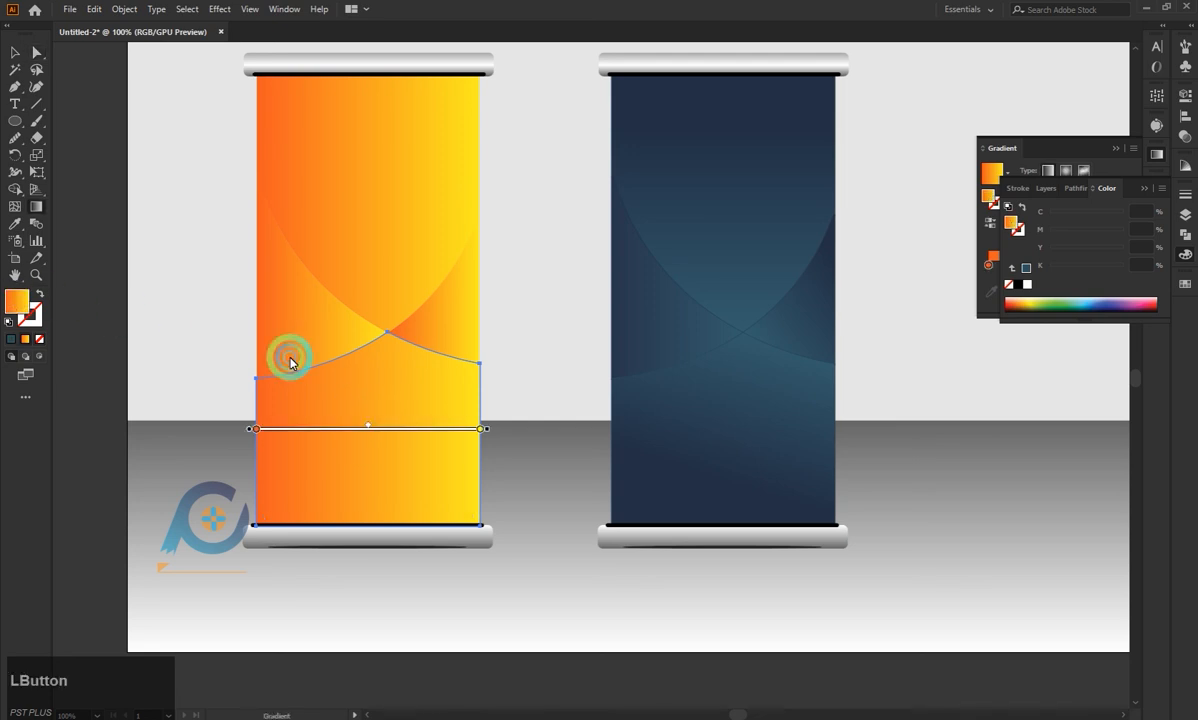
{"action": "left_click_drag", "start_coordinate": [494, 432], "coordinate": [323, 310]}
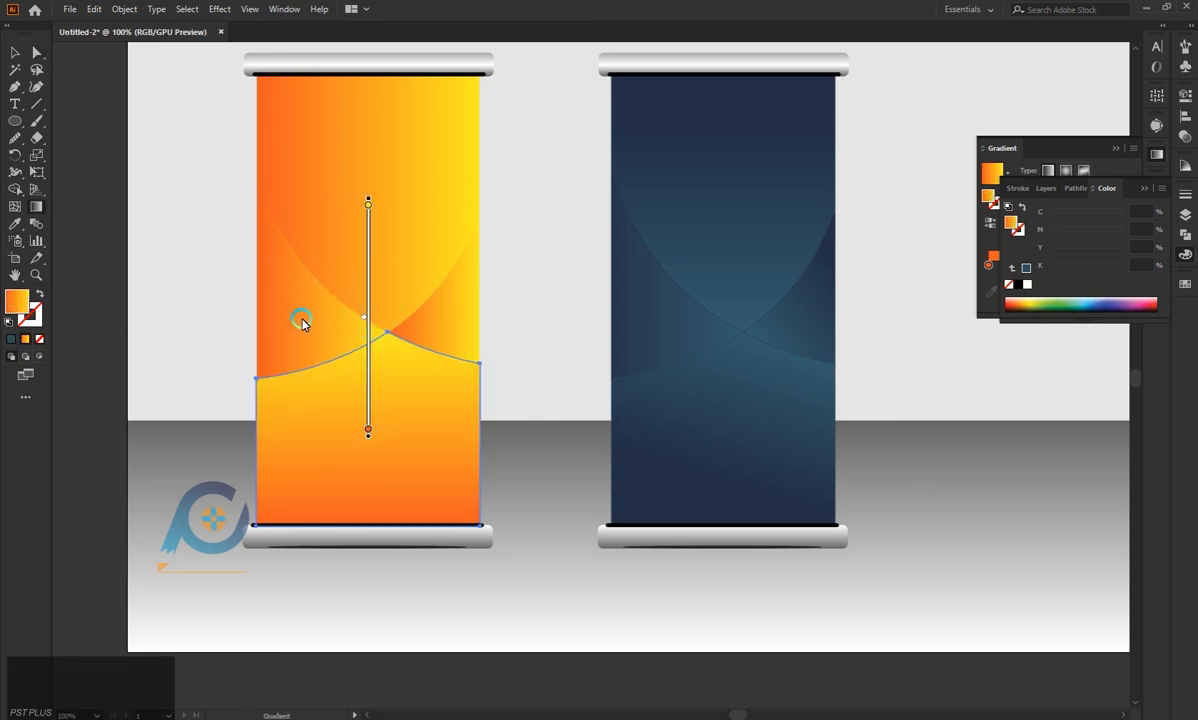
{"action": "key", "text": "a"}
{"action": "left_click", "coordinate": [137, 257]}
Angle the gradient of the left banner's small right section diagonally, from orange at the curve crossing to yellow at the outer edge.
{"action": "left_click", "coordinate": [455, 340]}
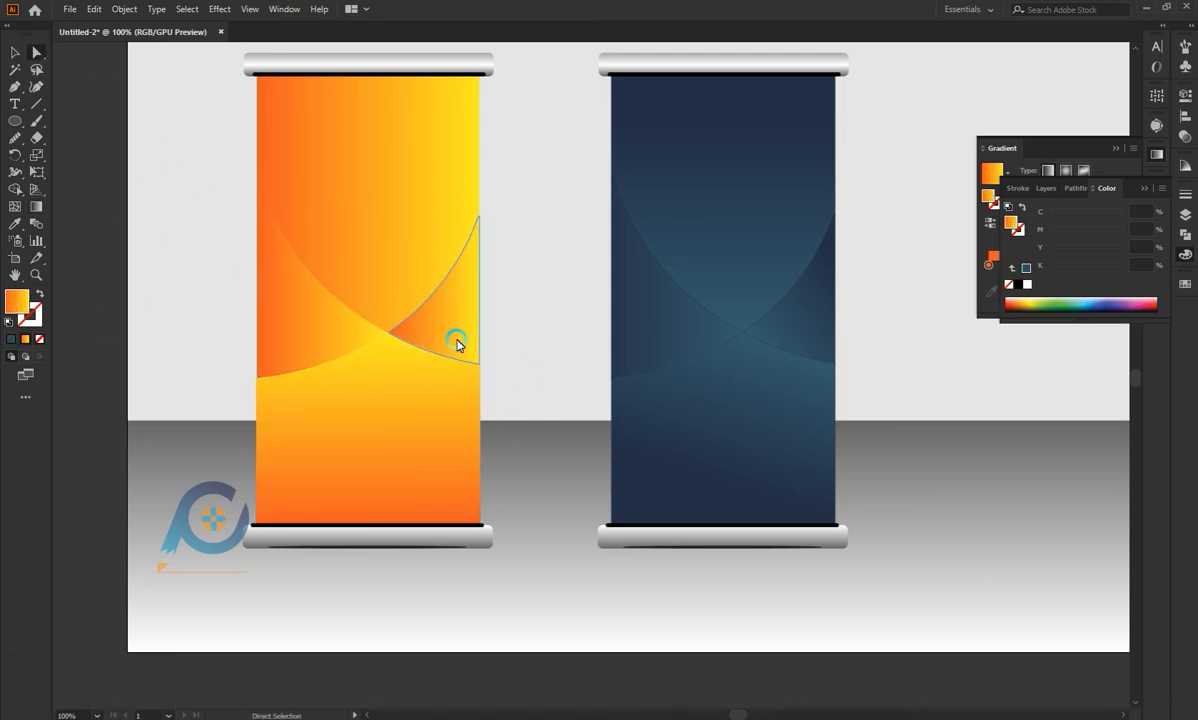
{"action": "key", "text": "g"}
{"action": "left_click_drag", "start_coordinate": [401, 317], "coordinate": [489, 286]}
{"action": "left_click", "coordinate": [14, 53]}
{"action": "left_click", "coordinate": [175, 300]}
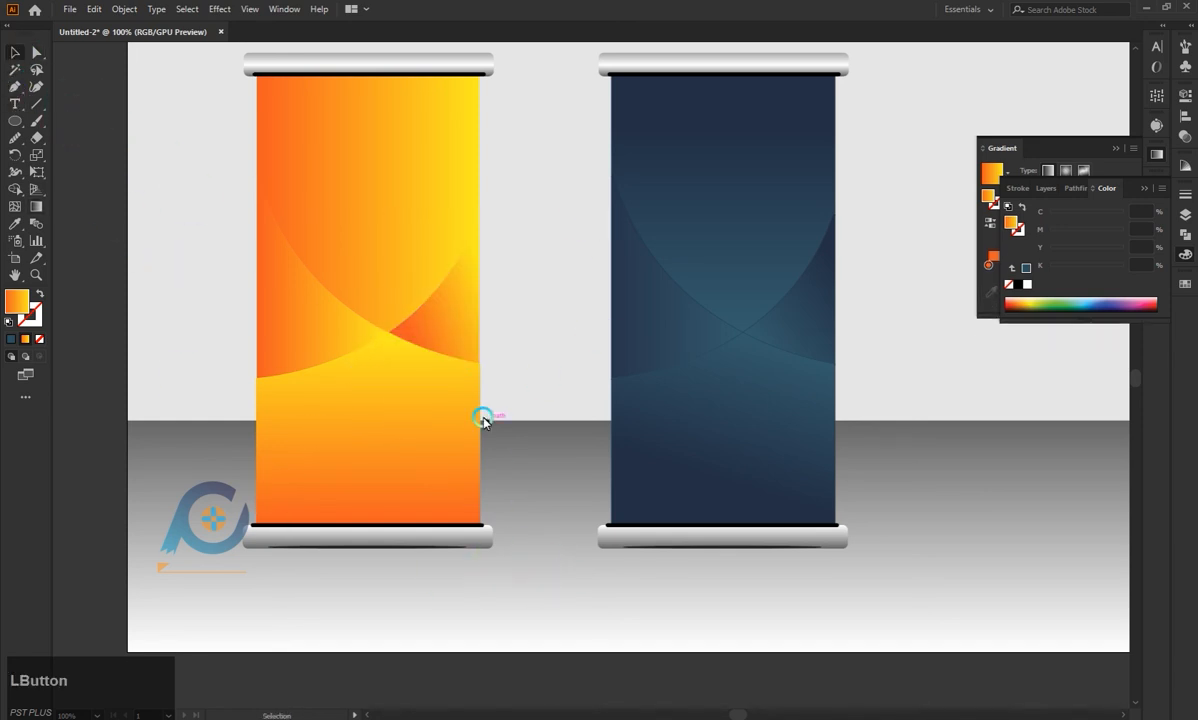
Shorten and lower the bottom section's vertical gradient so solid orange covers more of the left banner's base.
{"action": "left_click", "coordinate": [444, 428]}
{"action": "key", "text": "g"}
{"action": "left_click_drag", "start_coordinate": [366, 340], "coordinate": [370, 320]}
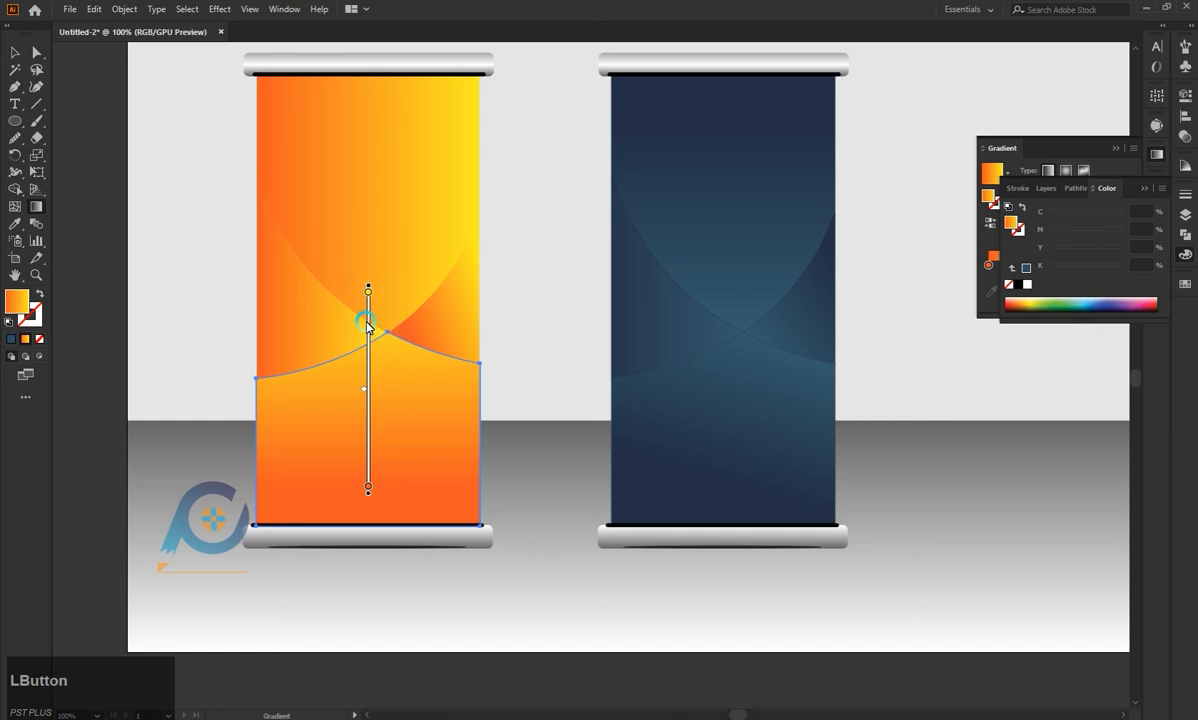
Adjust the top section's horizontal gradient so yellow ends just inside the left banner's right edge and orange begins at its left side.
{"action": "left_click", "coordinate": [36, 53]}
{"action": "left_click", "coordinate": [332, 179]}
{"action": "key", "text": "g"}
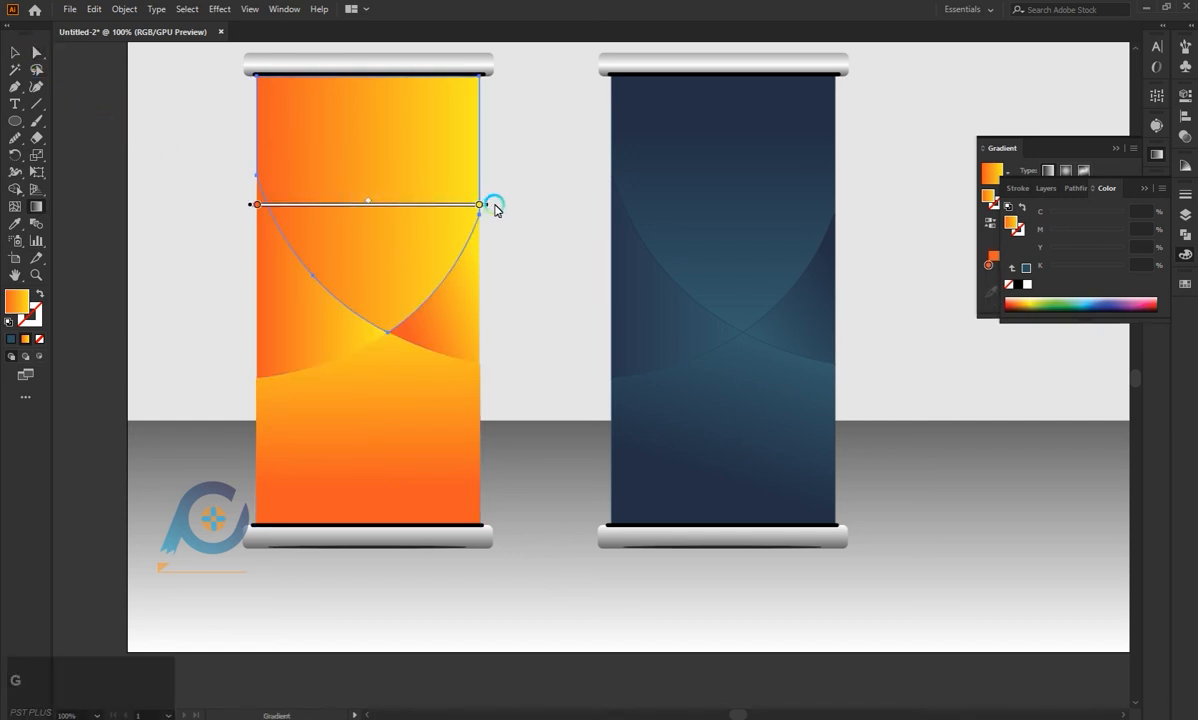
{"action": "mouse_move", "coordinate": [495, 209]}
{"action": "left_mouse_down"}
{"action": "mouse_move", "coordinate": [527, 209]}
{"action": "mouse_move", "coordinate": [433, 209]}
{"action": "left_mouse_up"}
{"action": "left_click_drag", "start_coordinate": [180, 212], "coordinate": [254, 205]}
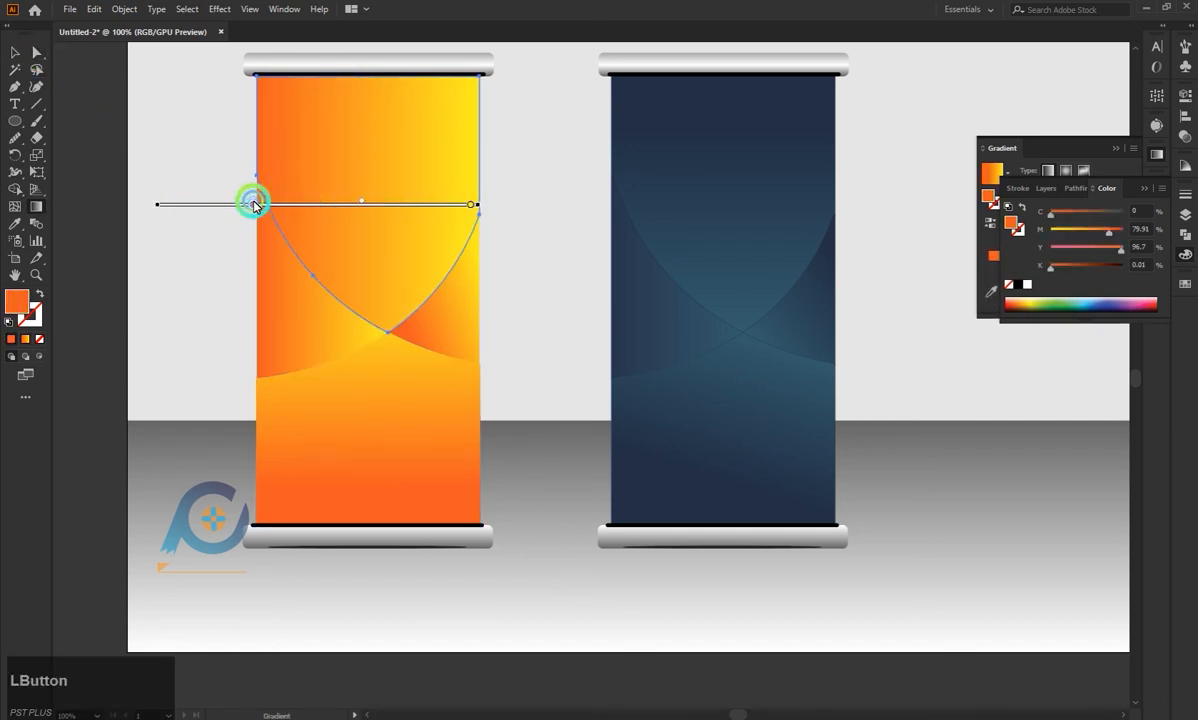
{"action": "left_click", "coordinate": [15, 52]}
{"action": "left_click", "coordinate": [150, 134]}
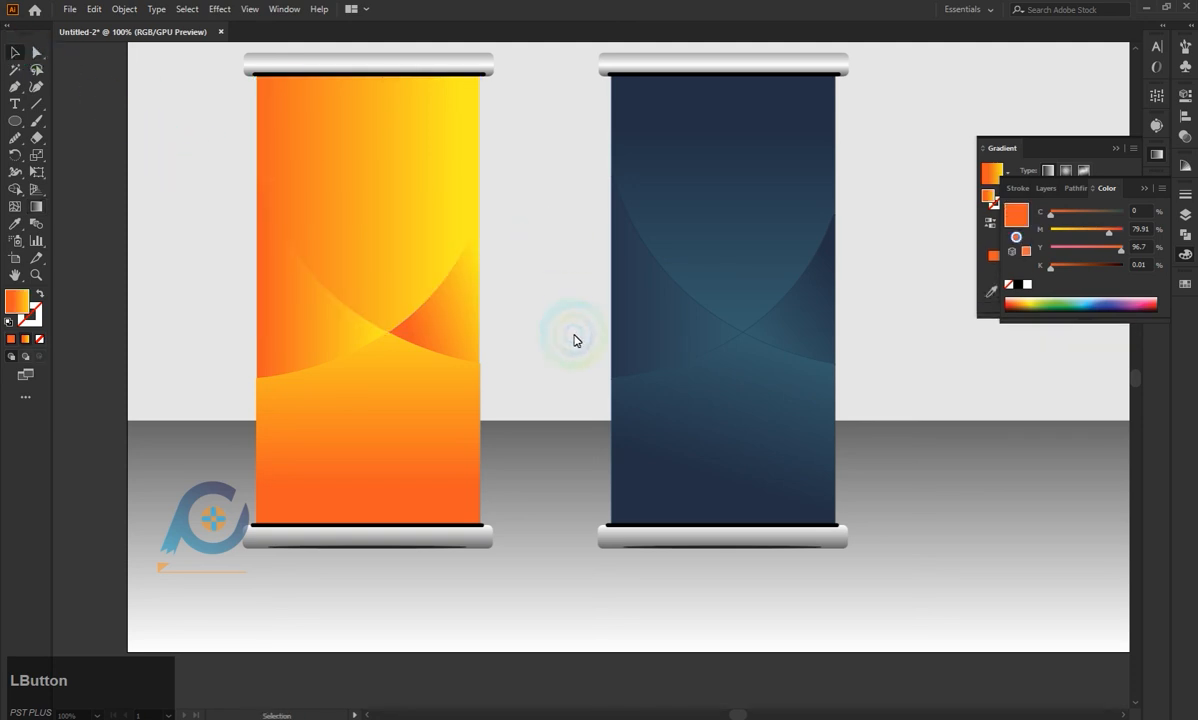
Duplicate the orange-yellow banner to the right of the dark blue banner.
{"action": "scroll", "coordinate": [542, 325], "scroll_direction": "down", "scroll_amount": 2}
{"action": "left_click", "coordinate": [470, 427]}
{"action": "left_click_drag", "start_coordinate": [484, 399], "coordinate": [867, 399]}
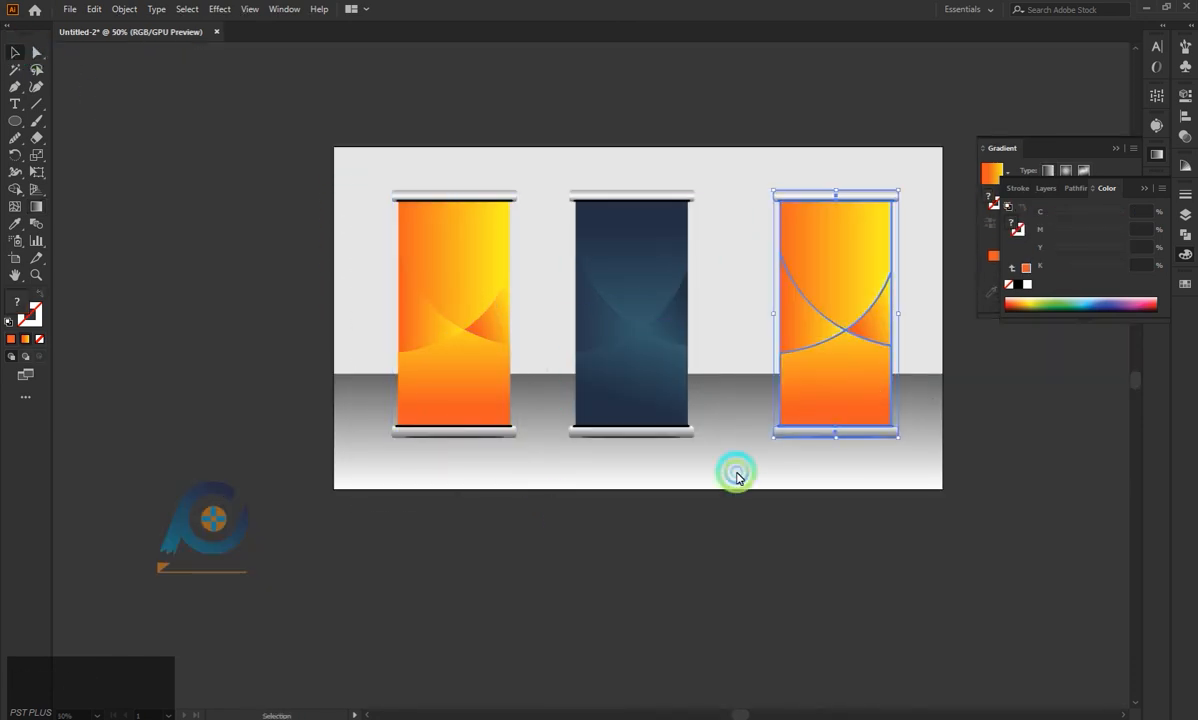
{"action": "left_click", "coordinate": [738, 476]}
Change the orange gradient stop of the right banner's top section to blue (R=0 G=113 B=188).
{"action": "scroll", "coordinate": [663, 383], "scroll_direction": "down", "scroll_amount": 2}
{"action": "scroll", "coordinate": [656, 382], "scroll_direction": "up", "scroll_amount": 3}
{"action": "left_click", "coordinate": [640, 340]}
{"action": "left_click", "coordinate": [613, 373]}
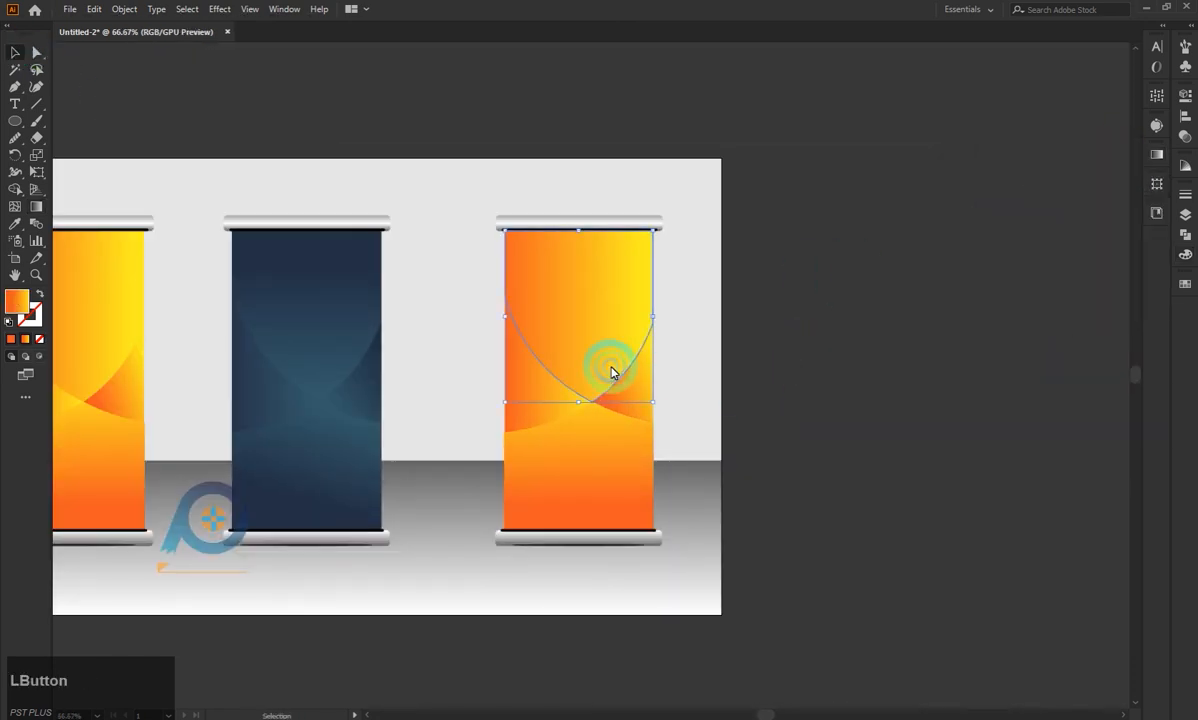
{"action": "key", "text": "g"}
{"action": "double_click", "coordinate": [490, 316]}
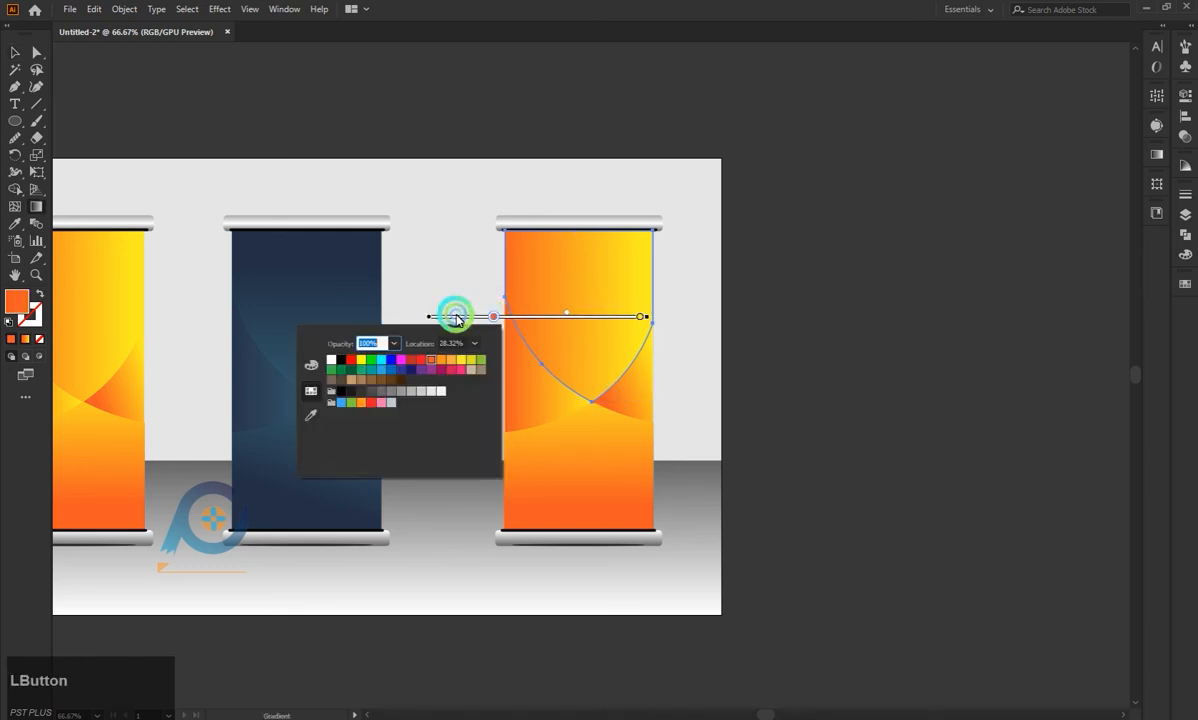
{"action": "left_click", "coordinate": [393, 366]}
{"action": "left_click", "coordinate": [391, 368]}
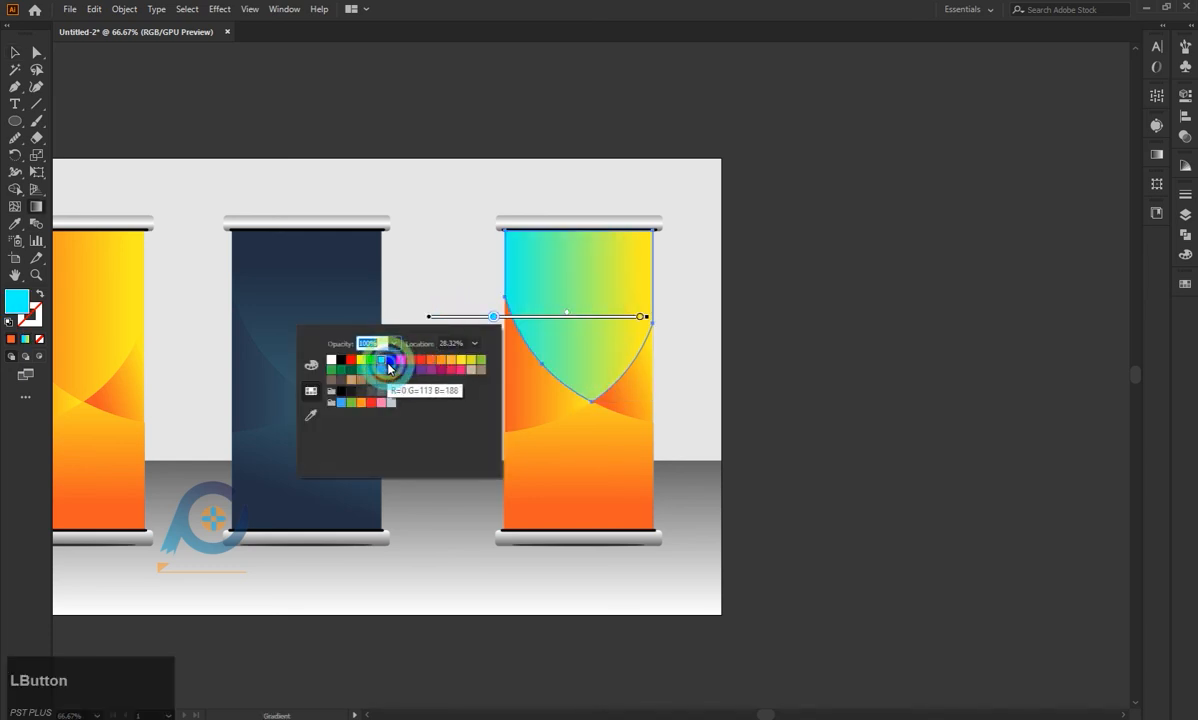
Change the yellow gradient stop of the right banner's top section to green.
{"action": "left_click", "coordinate": [640, 317]}
{"action": "double_click", "coordinate": [610, 318]}
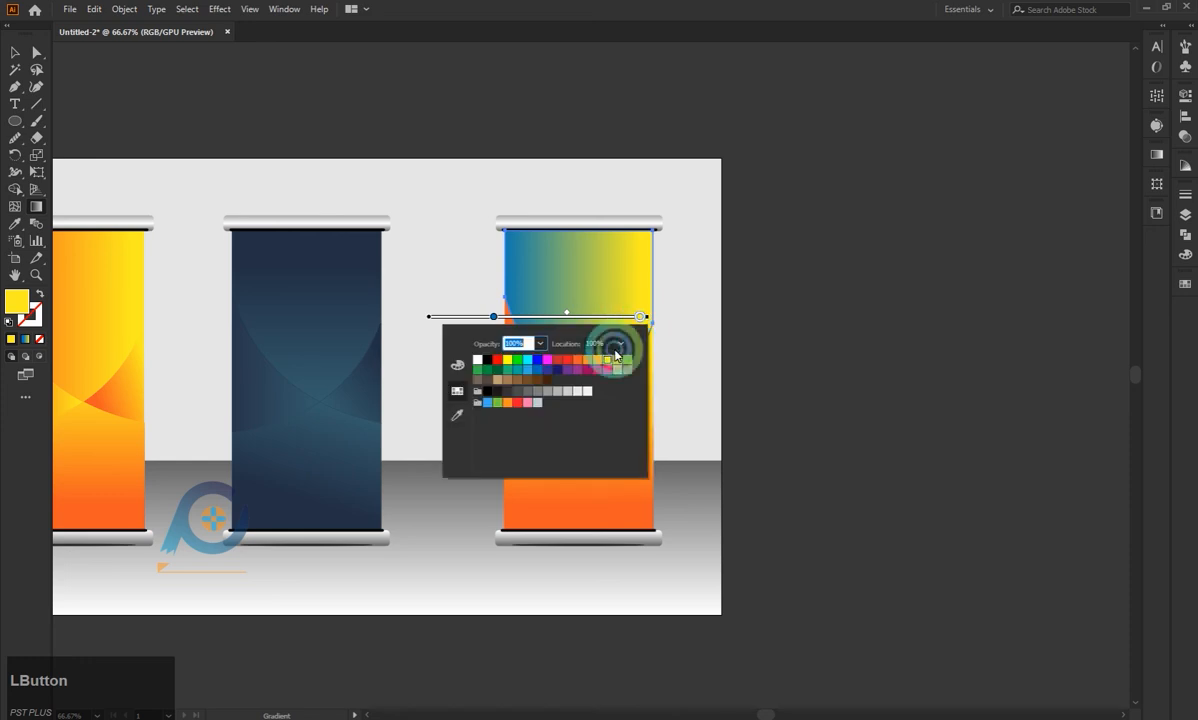
{"action": "left_click", "coordinate": [624, 359]}
{"action": "left_click", "coordinate": [493, 370]}
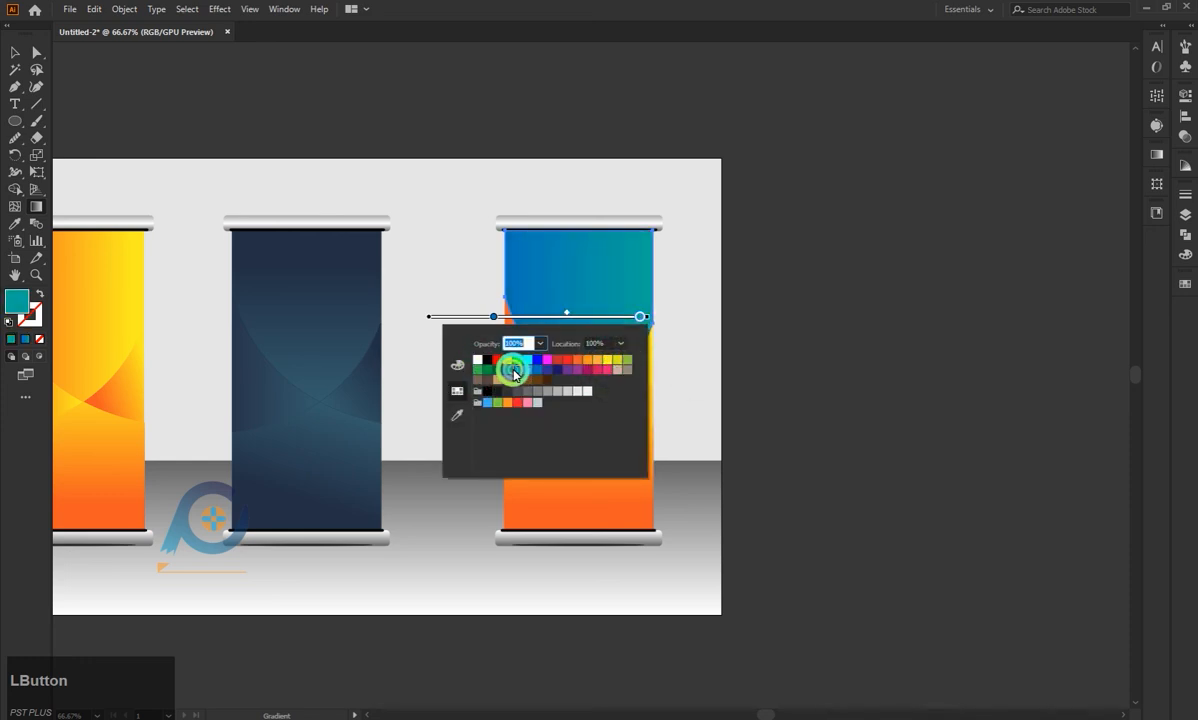
{"action": "left_click", "coordinate": [565, 275]}
{"action": "left_click", "coordinate": [14, 52]}
{"action": "left_click", "coordinate": [134, 95]}
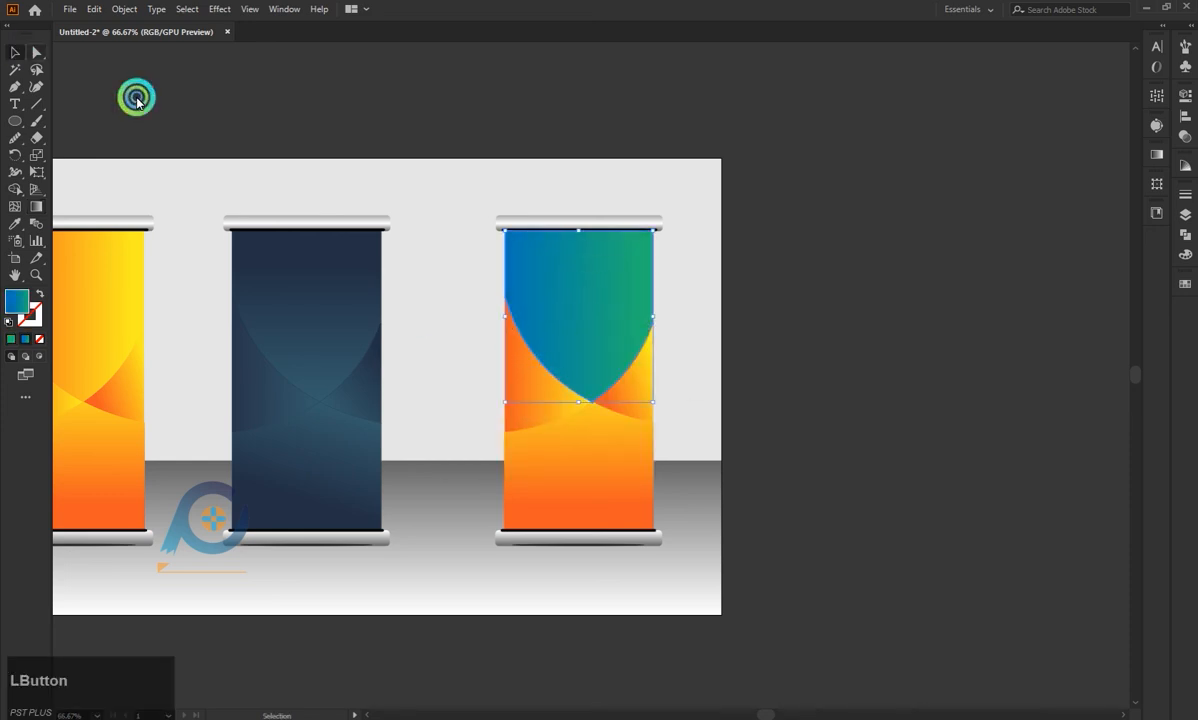
Copy the blue-green gradient onto the right banner's left, right and bottom sections, and run the bottom one vertically from green to blue.
{"action": "left_click", "coordinate": [537, 404]}
{"action": "key", "text": "i"}
{"action": "left_click", "coordinate": [570, 330]}
{"action": "left_click", "coordinate": [622, 396], "text": "ctrl"}
{"action": "left_click", "coordinate": [553, 409]}
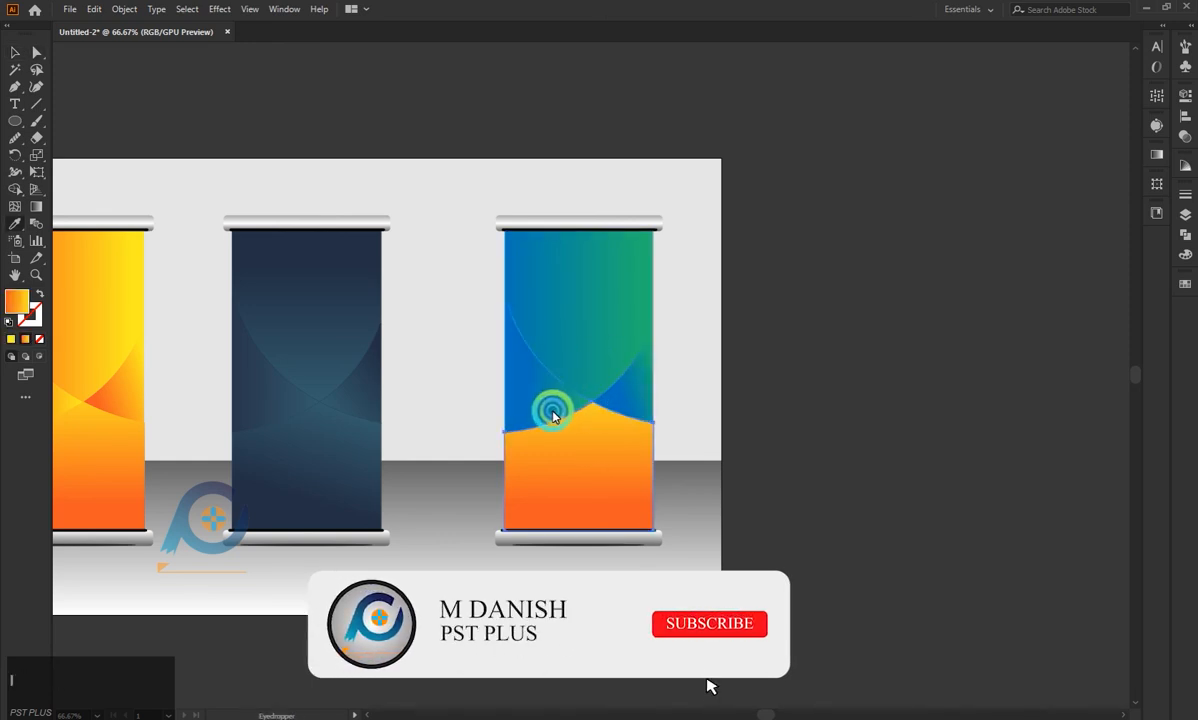
{"action": "key", "text": "g"}
{"action": "left_click_drag", "start_coordinate": [580, 400], "coordinate": [582, 430]}
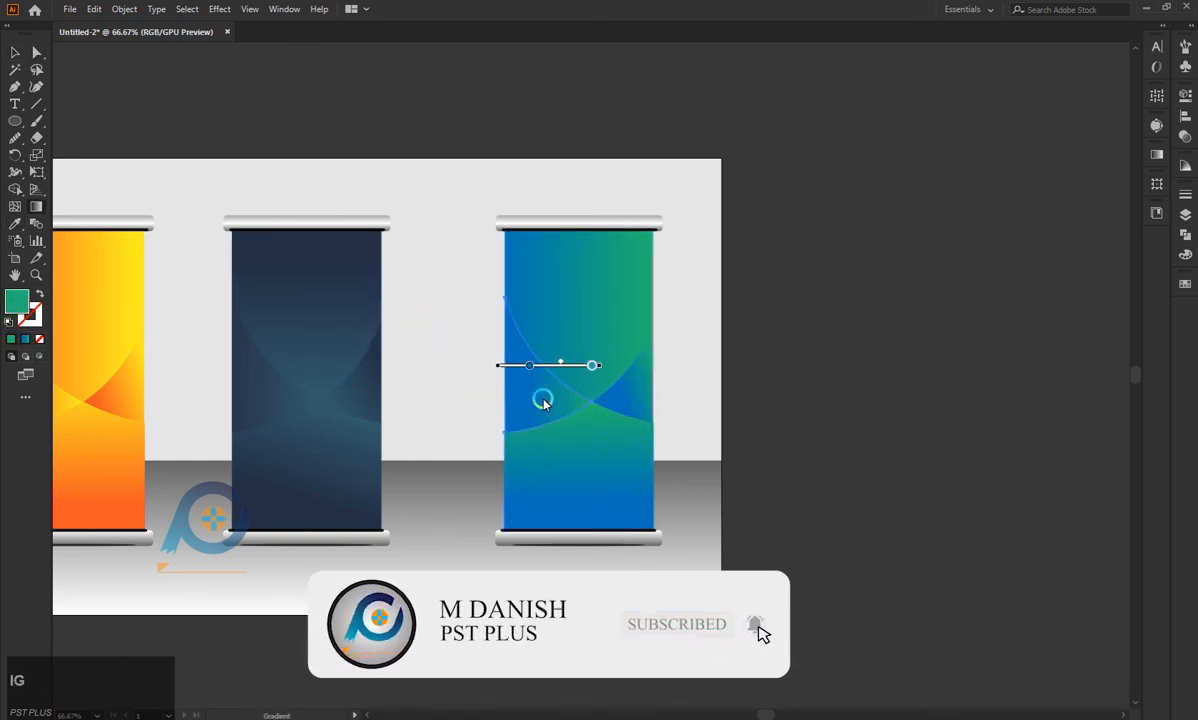
Angle the left section's gradient on the right banner from green at the outer edge to blue near the curve crossing.
{"action": "mouse_move", "coordinate": [530, 365]}
{"action": "left_mouse_down"}
{"action": "mouse_move", "coordinate": [492, 363]}
{"action": "mouse_move", "coordinate": [531, 391]}
{"action": "mouse_move", "coordinate": [600, 363]}
{"action": "left_mouse_up"}
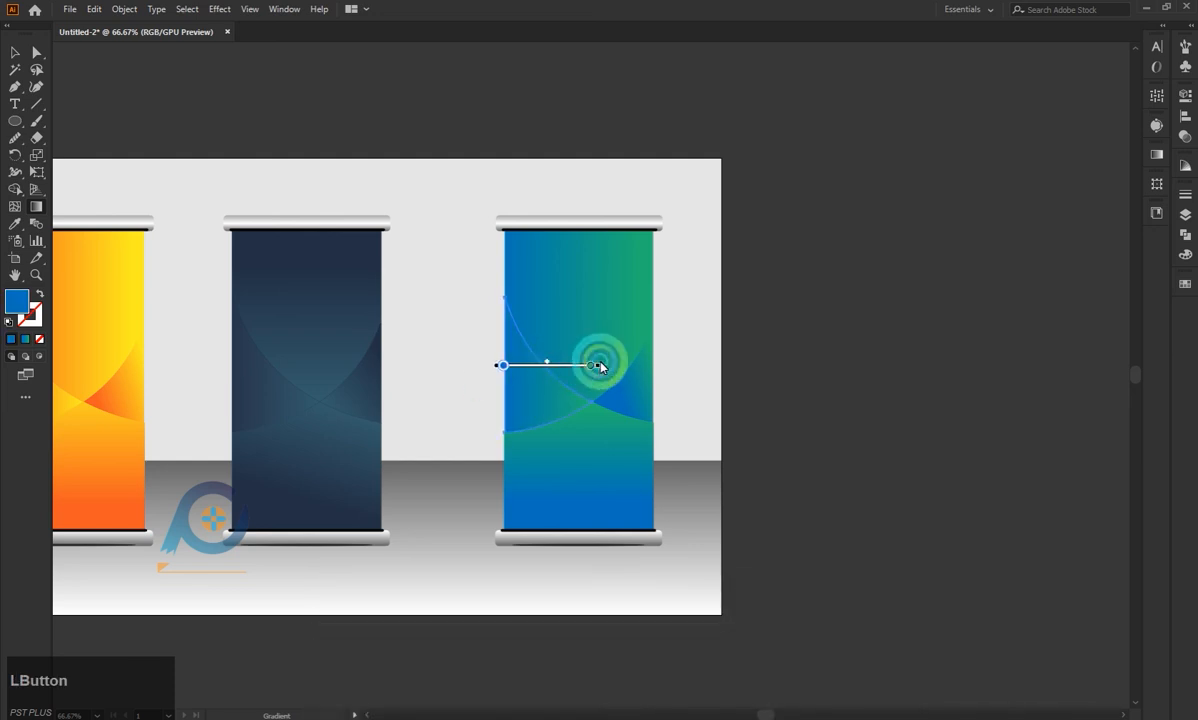
{"action": "left_click_drag", "start_coordinate": [414, 341], "coordinate": [566, 384]}
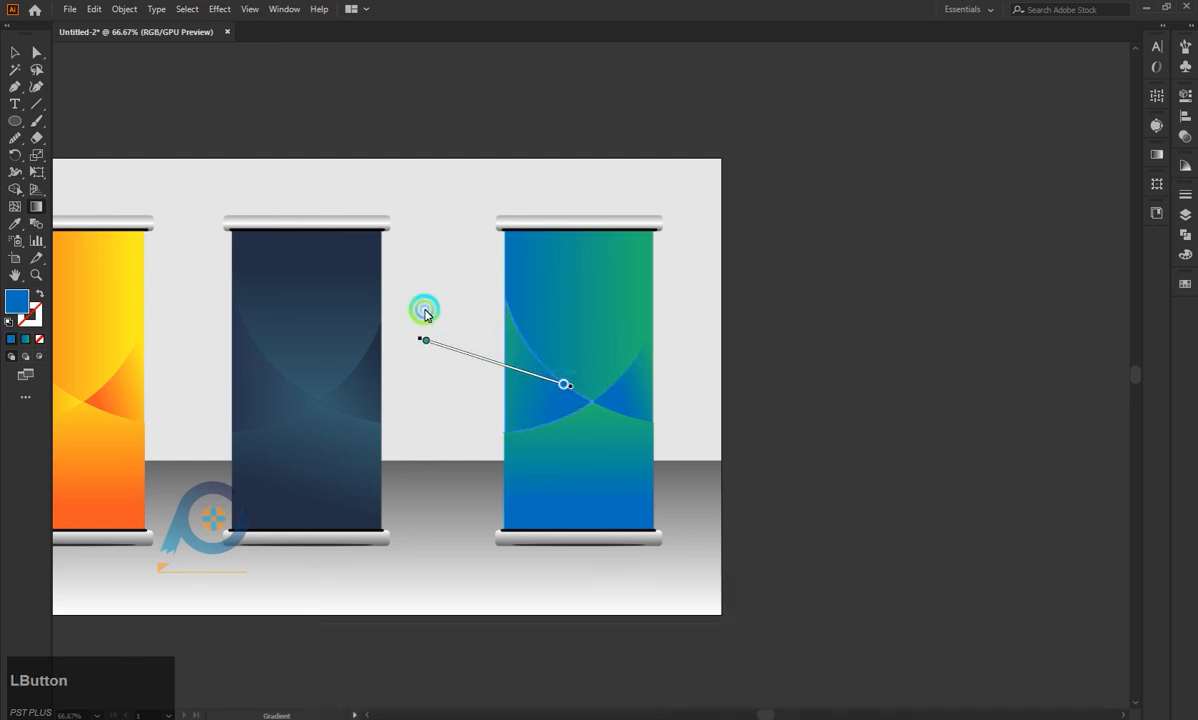
{"action": "left_click_drag", "start_coordinate": [425, 313], "coordinate": [521, 390]}
{"action": "key", "text": "a"}
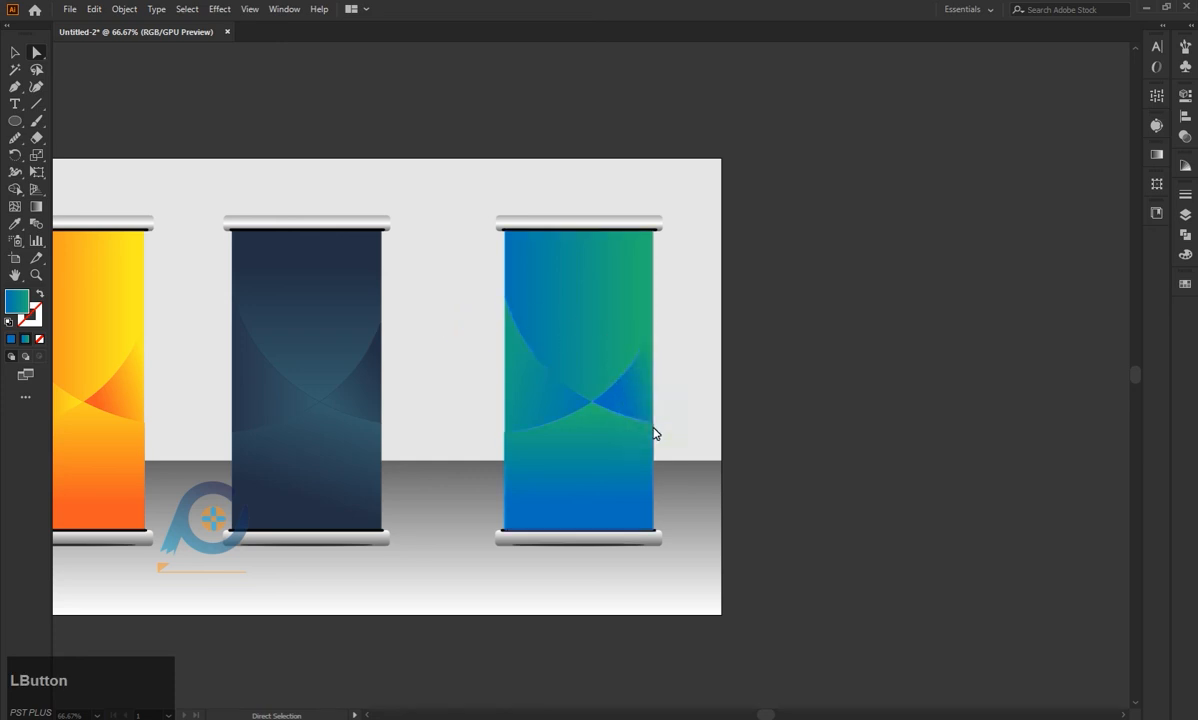
Angle the small right section's gradient on the right banner from blue near the crossing to green at the outer edge.
{"action": "key", "text": "g"}
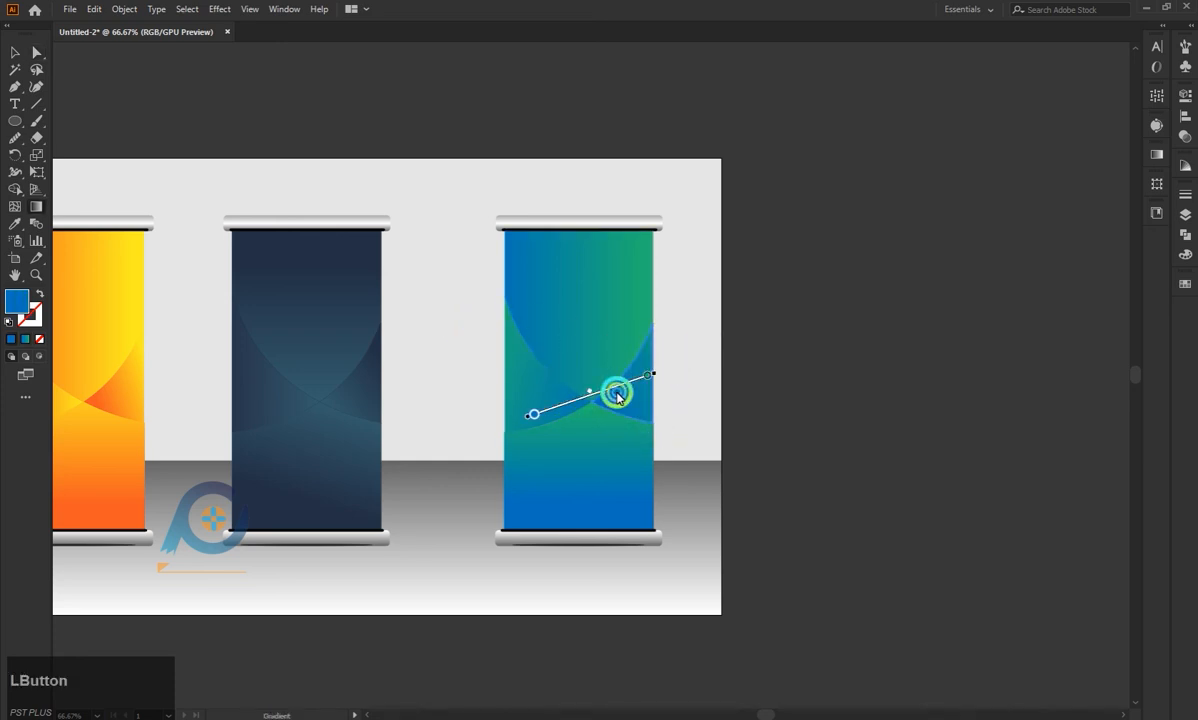
{"action": "left_click_drag", "start_coordinate": [618, 397], "coordinate": [636, 388]}
{"action": "key", "text": "a"}
Turn the right banner's top section gradient vertical, from blue at the top to green at the curve crossing.
{"action": "left_click", "coordinate": [586, 350]}
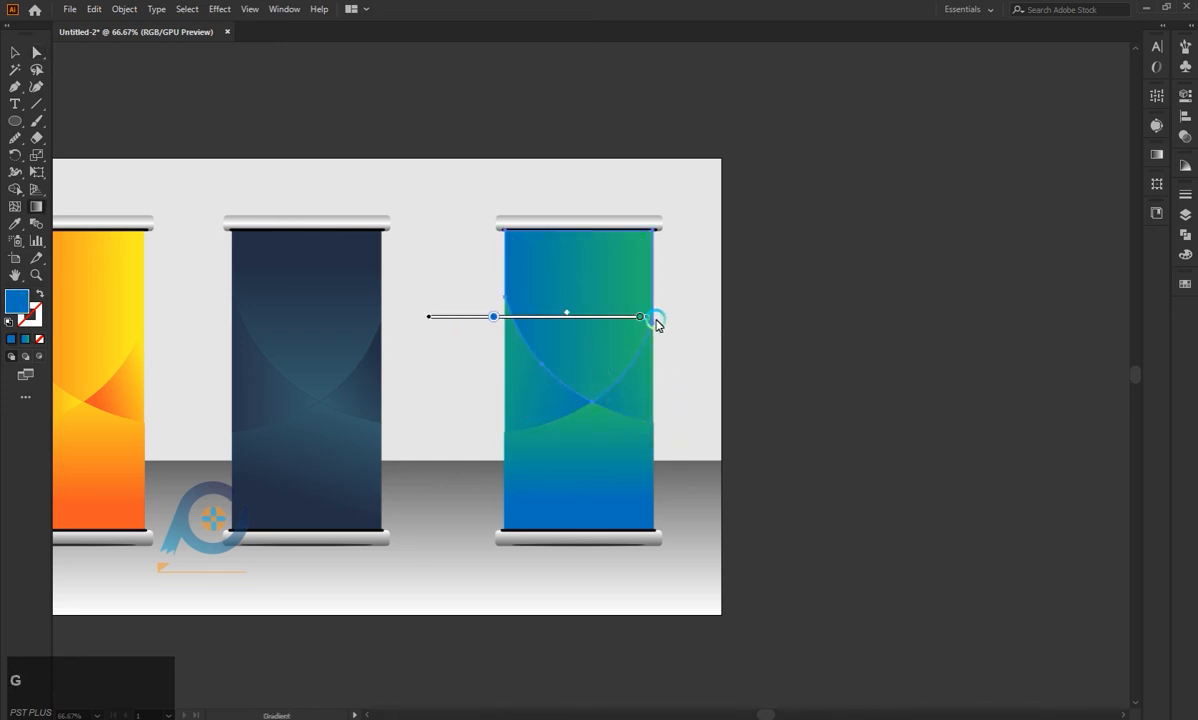
{"action": "mouse_move", "coordinate": [657, 323]}
{"action": "left_mouse_down"}
{"action": "mouse_move", "coordinate": [615, 497]}
{"action": "mouse_move", "coordinate": [533, 485]}
{"action": "left_mouse_up"}
{"action": "key", "text": "ctrl+z"}
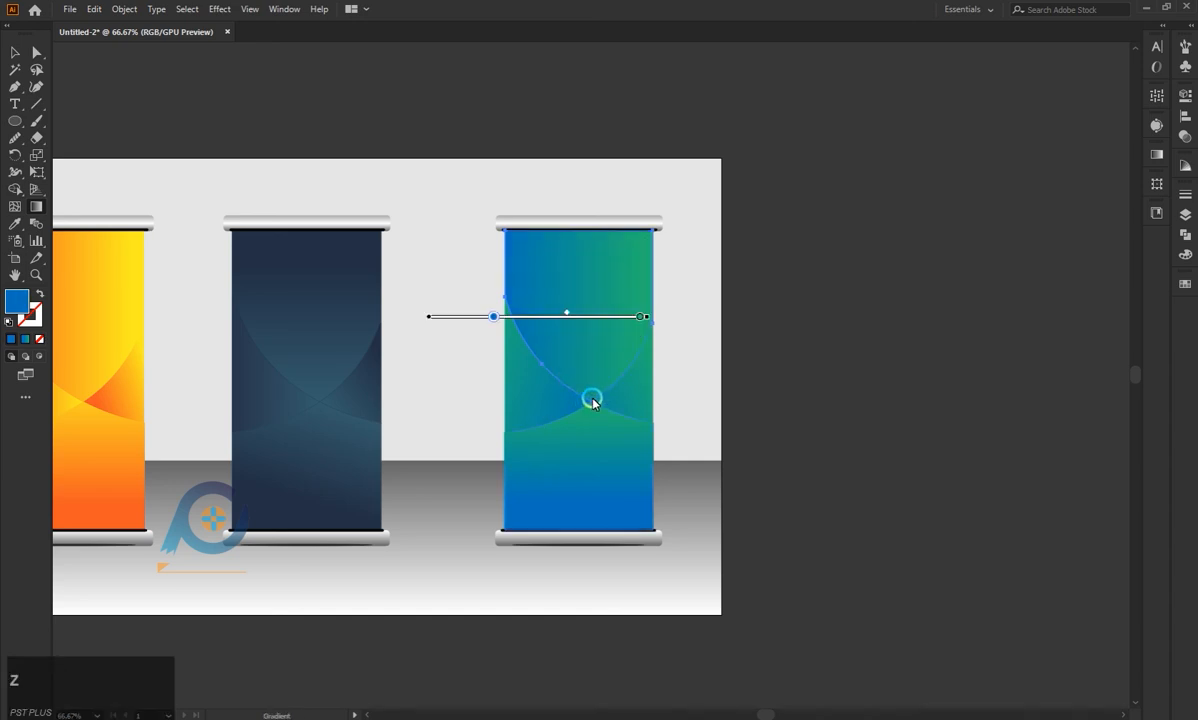
{"action": "mouse_move", "coordinate": [657, 323]}
{"action": "left_mouse_down"}
{"action": "mouse_move", "coordinate": [666, 405]}
{"action": "mouse_move", "coordinate": [463, 578]}
{"action": "left_mouse_up"}
{"action": "left_click", "coordinate": [17, 52]}
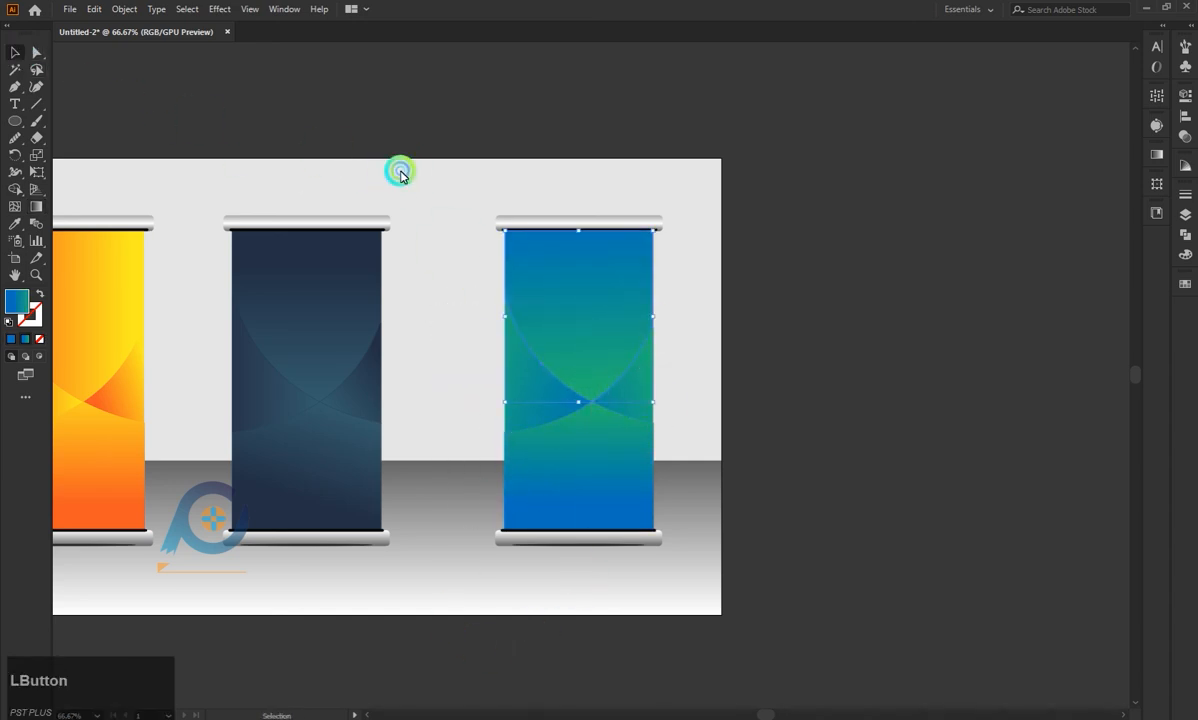
{"action": "left_click", "coordinate": [697, 219]}
Select all three banners and group them.
{"action": "scroll", "coordinate": [706, 359], "scroll_direction": "down", "scroll_amount": 2}
{"action": "scroll", "coordinate": [330, 378], "scroll_direction": "up", "scroll_amount": 1}
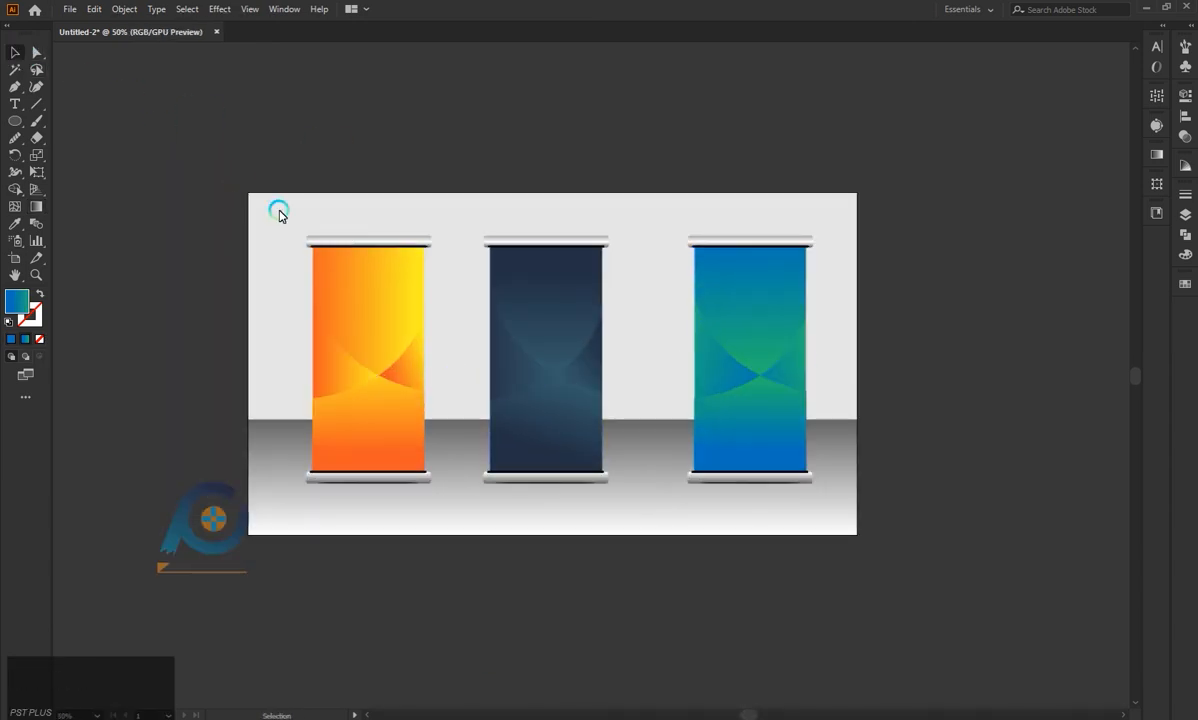
{"action": "left_click_drag", "start_coordinate": [279, 211], "coordinate": [826, 521]}
{"action": "key", "text": "ctrl+g"}
{"action": "left_click", "coordinate": [840, 413]}
Add the title "ROLL UP DESIGN" near the top of the orange banner, enlarge it to nearly the banner's width and colour it white.
{"action": "left_click", "coordinate": [15, 104]}
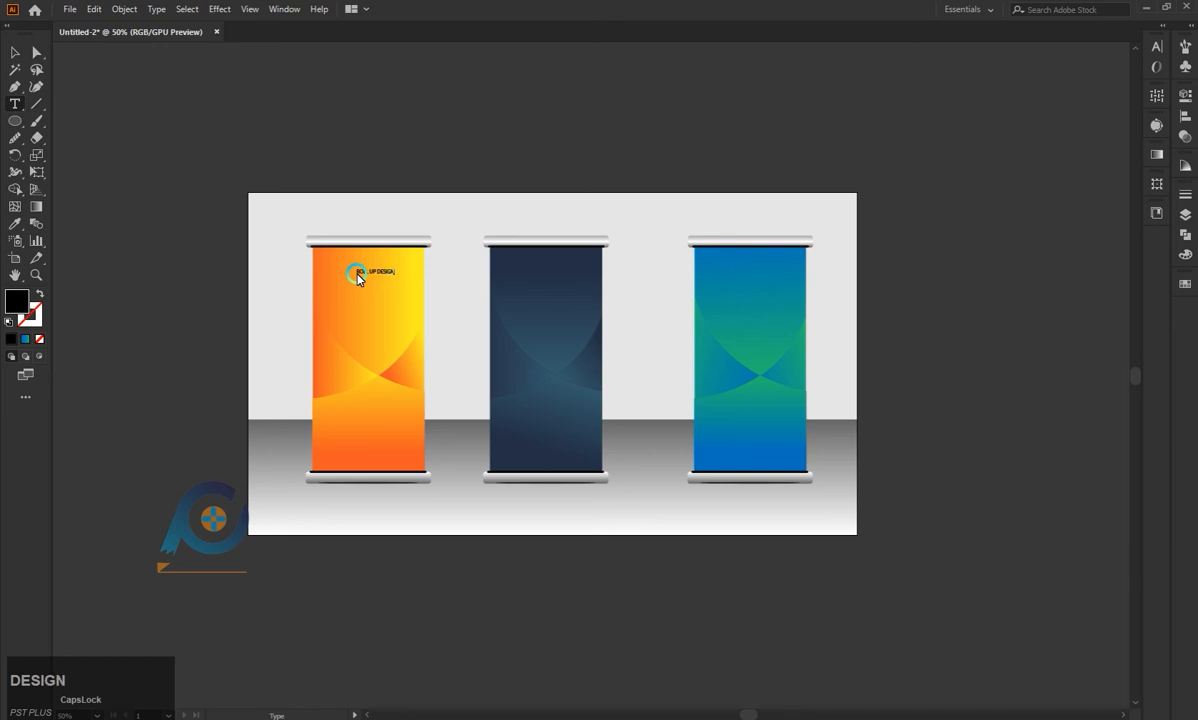
{"action": "mouse_move", "coordinate": [396, 276]}
{"action": "left_mouse_down"}
{"action": "mouse_move", "coordinate": [433, 305]}
{"action": "mouse_move", "coordinate": [396, 274]}
{"action": "left_mouse_up"}
{"action": "left_click", "coordinate": [1184, 255]}
{"action": "left_click", "coordinate": [1027, 283]}
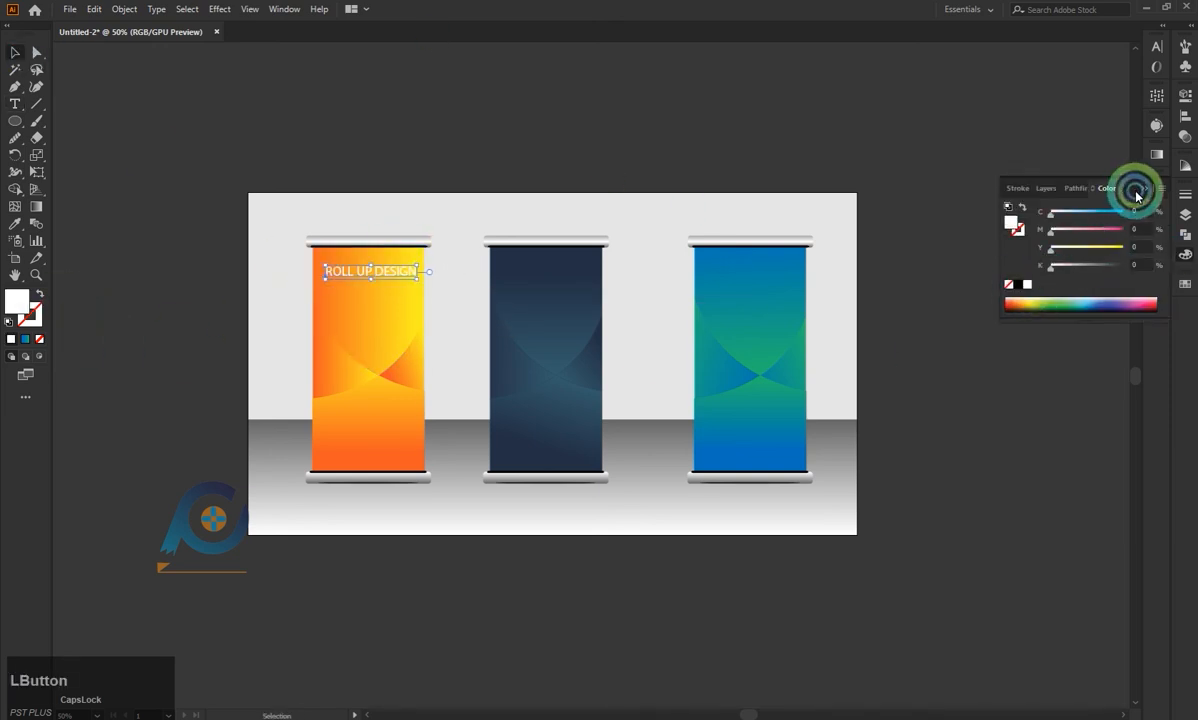
{"action": "left_click", "coordinate": [1137, 191]}
{"action": "left_click", "coordinate": [440, 271]}
Set the title's font to Bahnschrift with the Bold style.
{"action": "left_click", "coordinate": [1161, 52]}
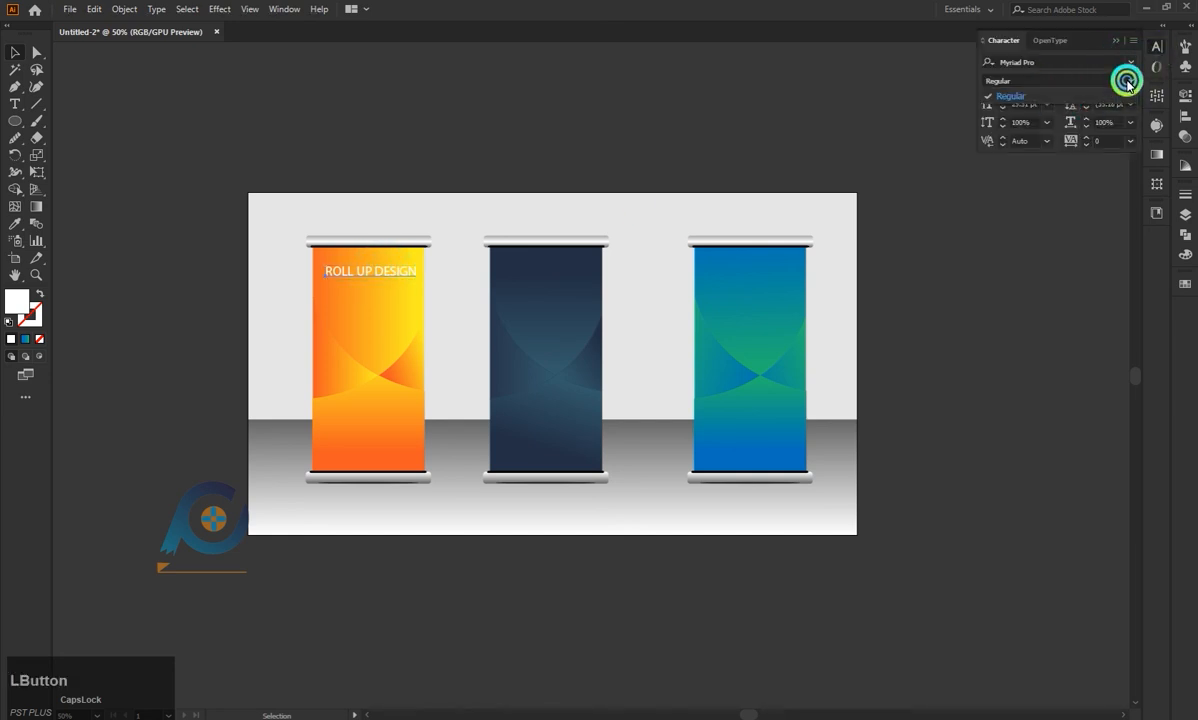
{"action": "left_click", "coordinate": [1129, 63]}
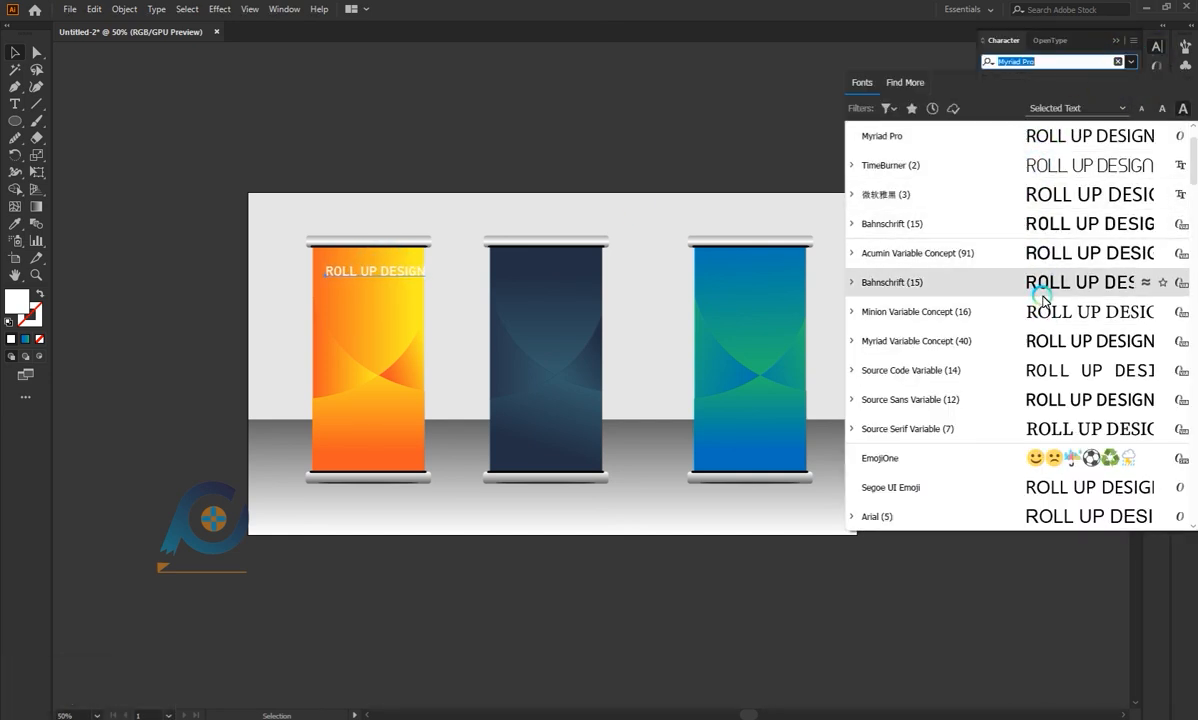
{"action": "left_click", "coordinate": [890, 297]}
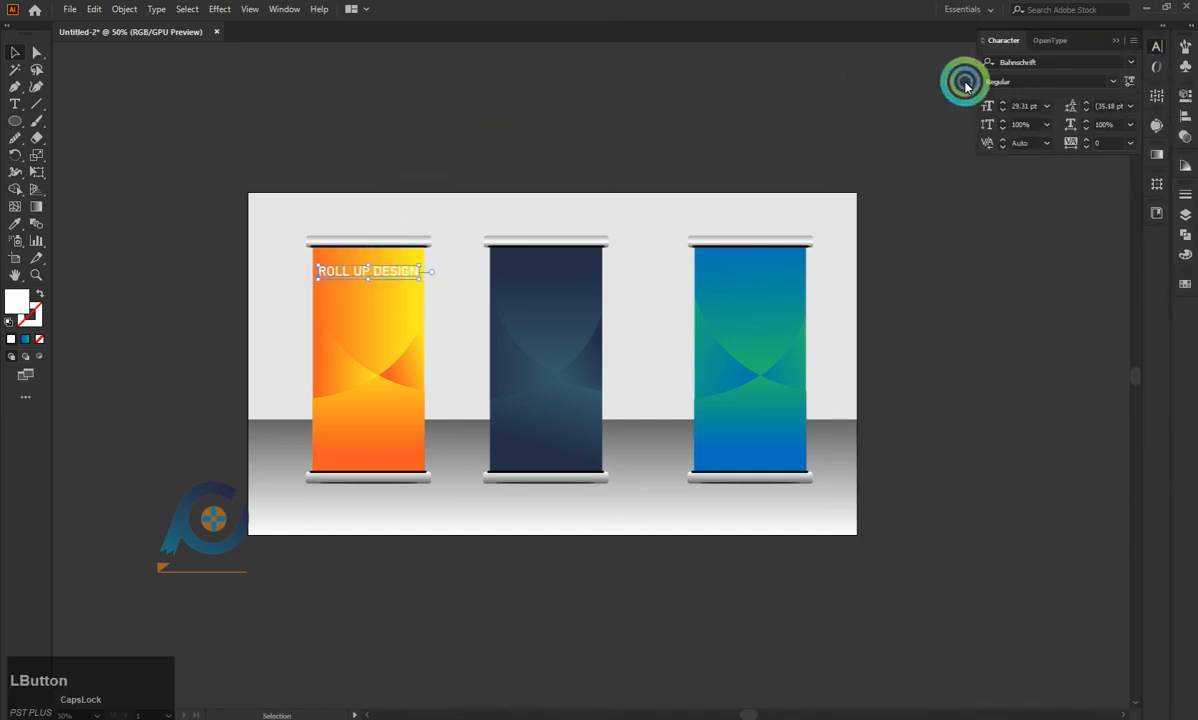
{"action": "left_click", "coordinate": [1113, 86]}
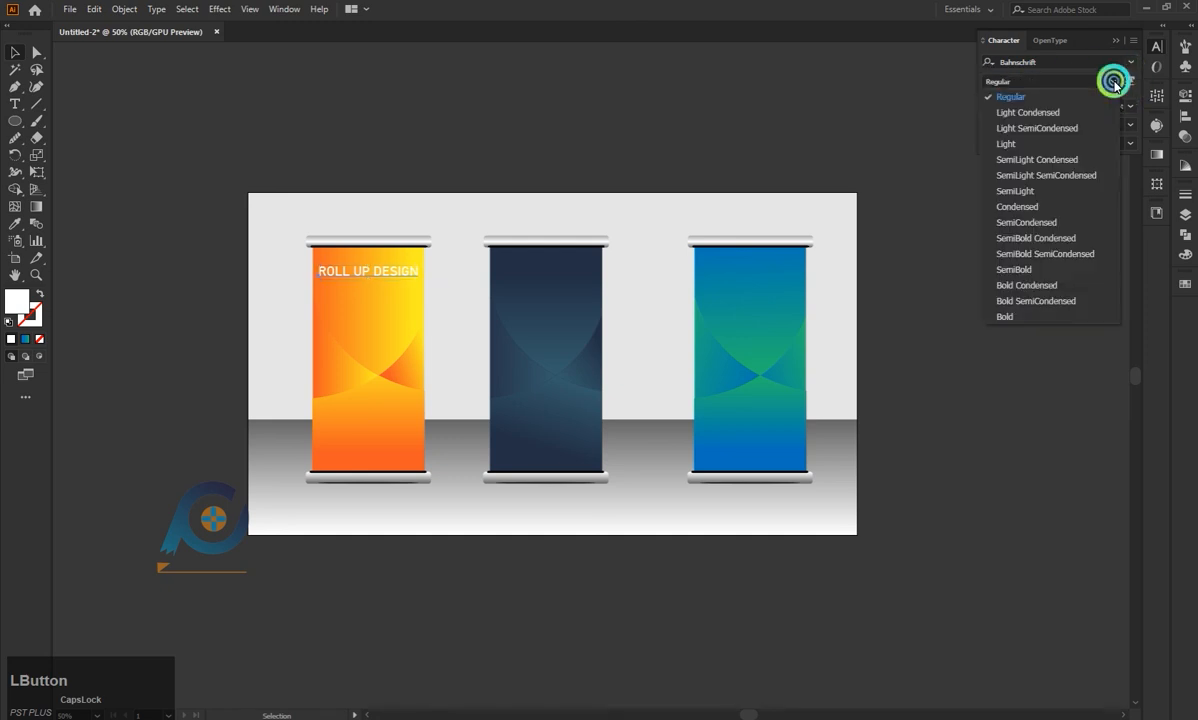
{"action": "left_click", "coordinate": [1040, 313]}
Copy the "ROLL UP DESIGN" title onto the top of the dark blue and blue-green banners.
{"action": "left_click_drag", "start_coordinate": [396, 267], "coordinate": [784, 281]}
{"action": "left_click", "coordinate": [869, 195]}
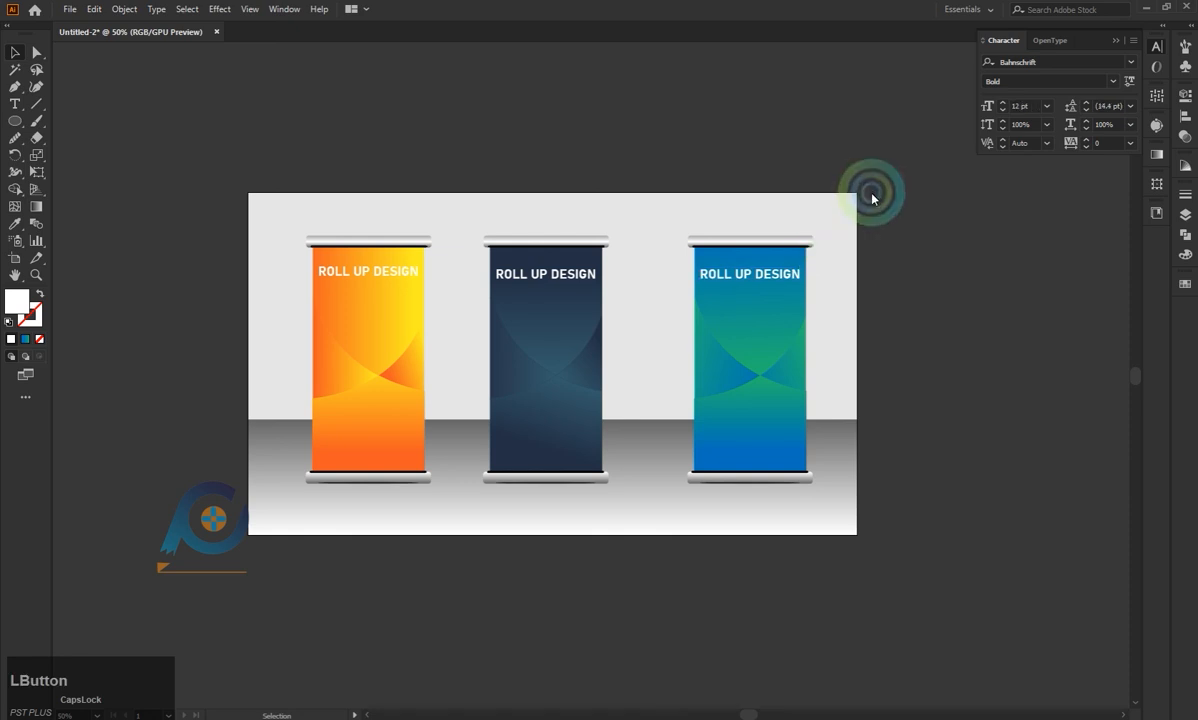